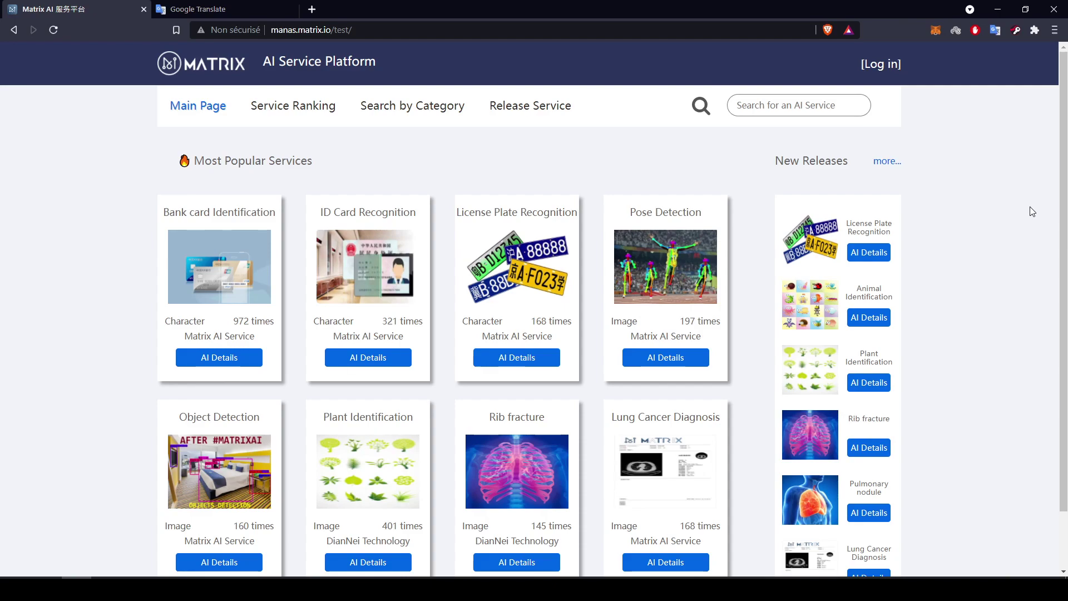
# - Run Bank card Identification on hk-visa-gold-card-498x280.png
pyautogui.scroll(-2, 1030, 206)
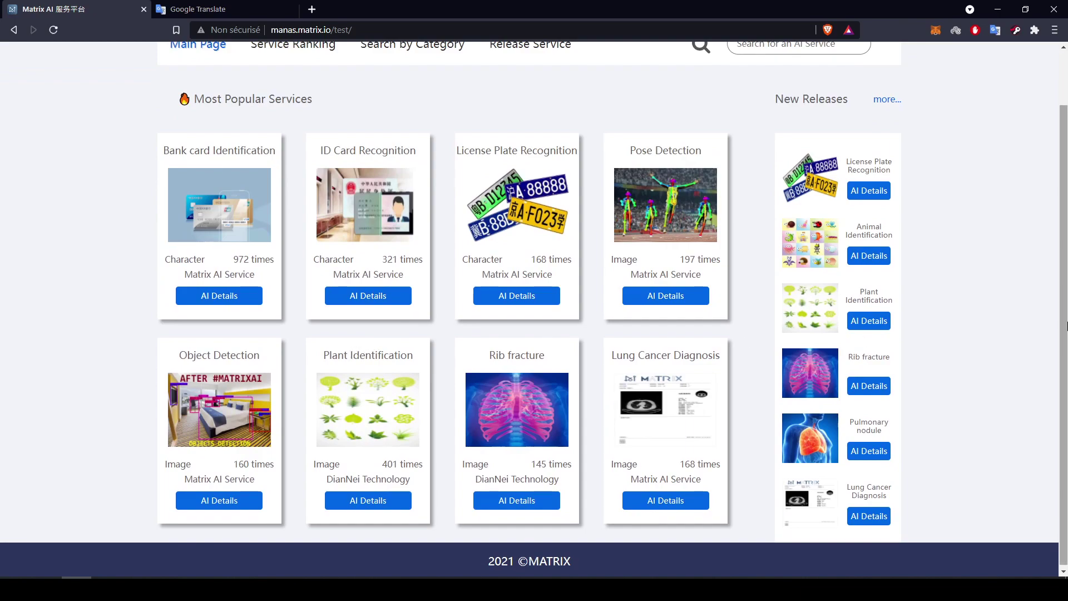
pyautogui.scroll(1, 1051, 321)
pyautogui.scroll(1, 1051, 321)
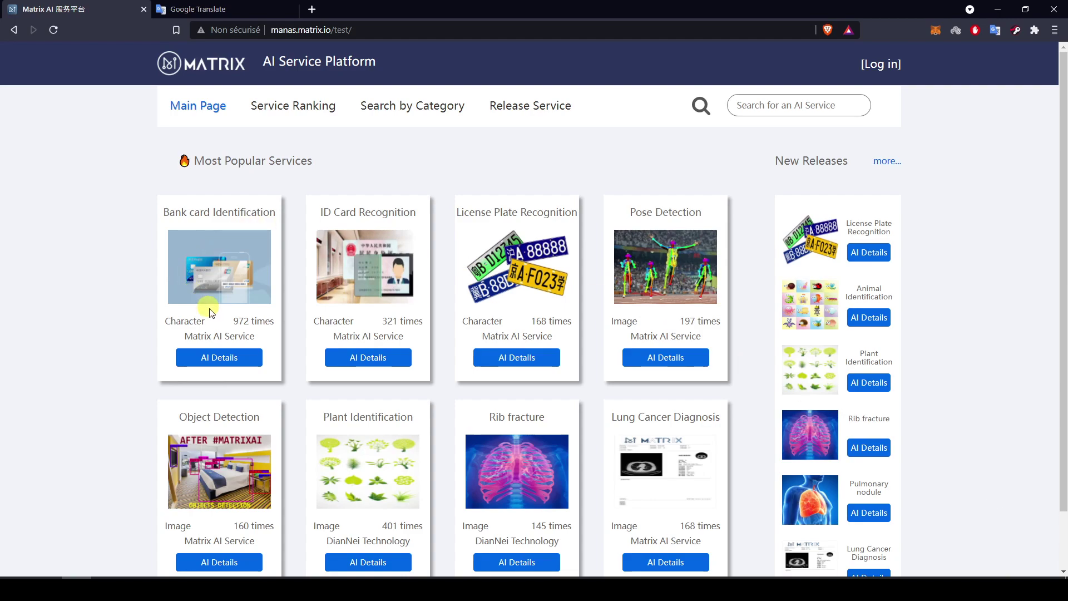
pyautogui.click(236, 356)
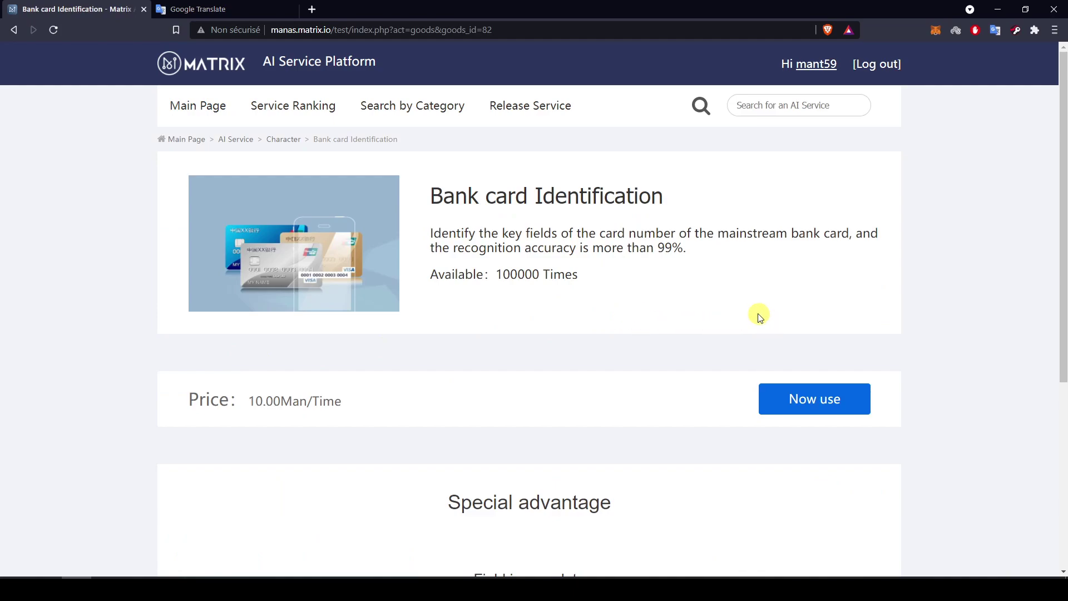
pyautogui.click(818, 401)
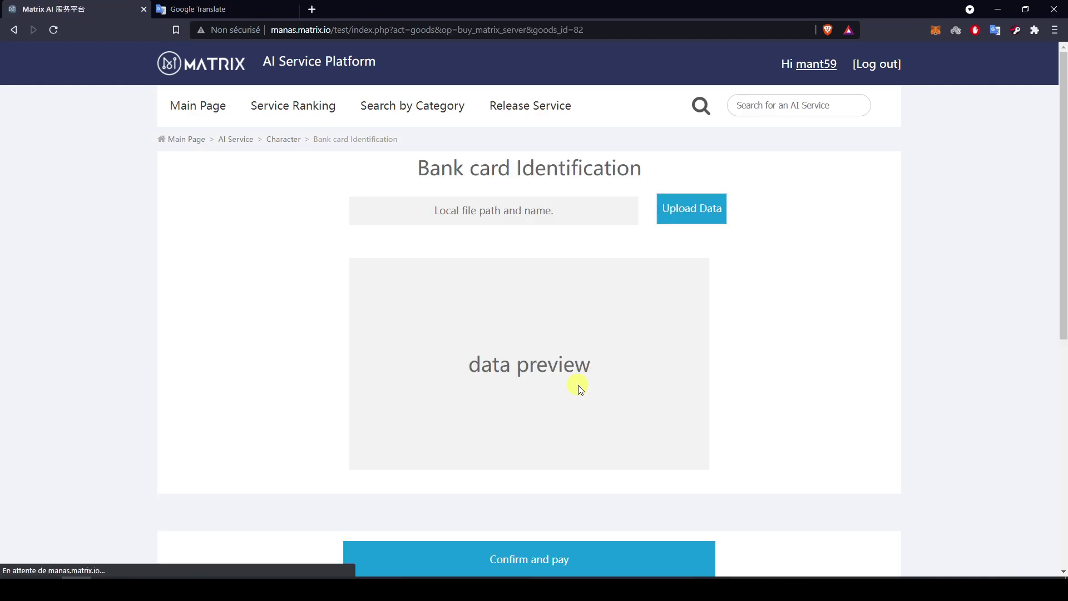
pyautogui.click(693, 213)
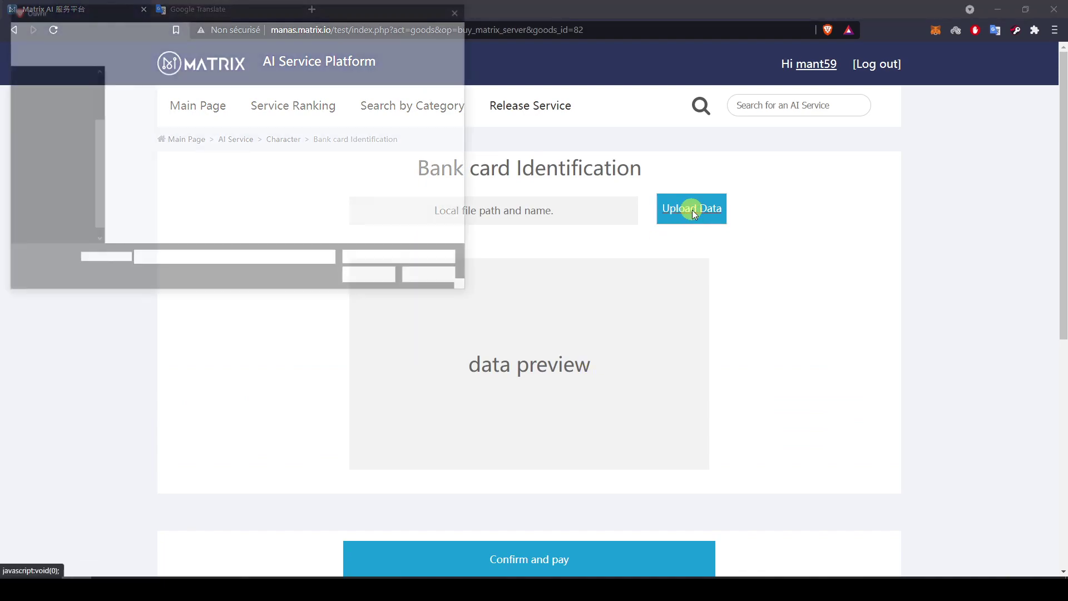
pyautogui.doubleClick(222, 133)
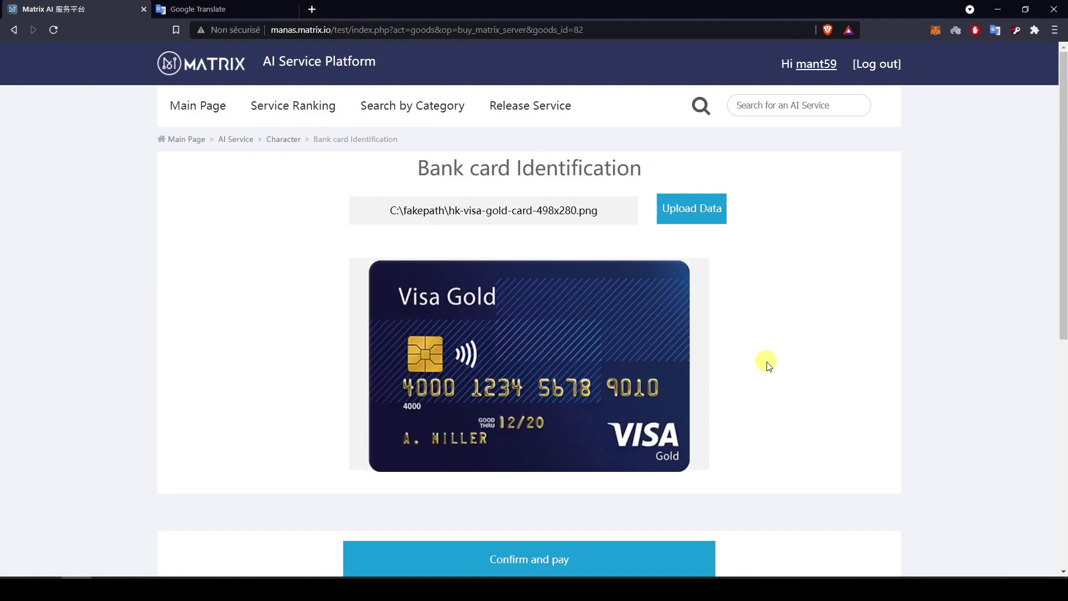
# - Highlight the 12/20 valid date in the JSON result, then pick another card image
pyautogui.scroll(-1, 767, 363)
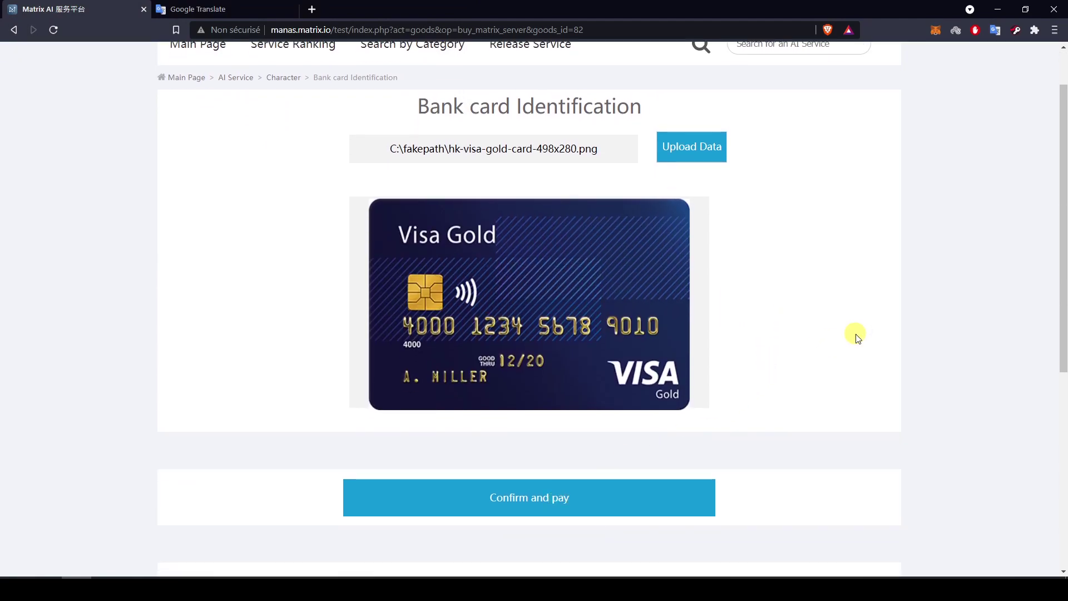
pyautogui.scroll(-3, 857, 336)
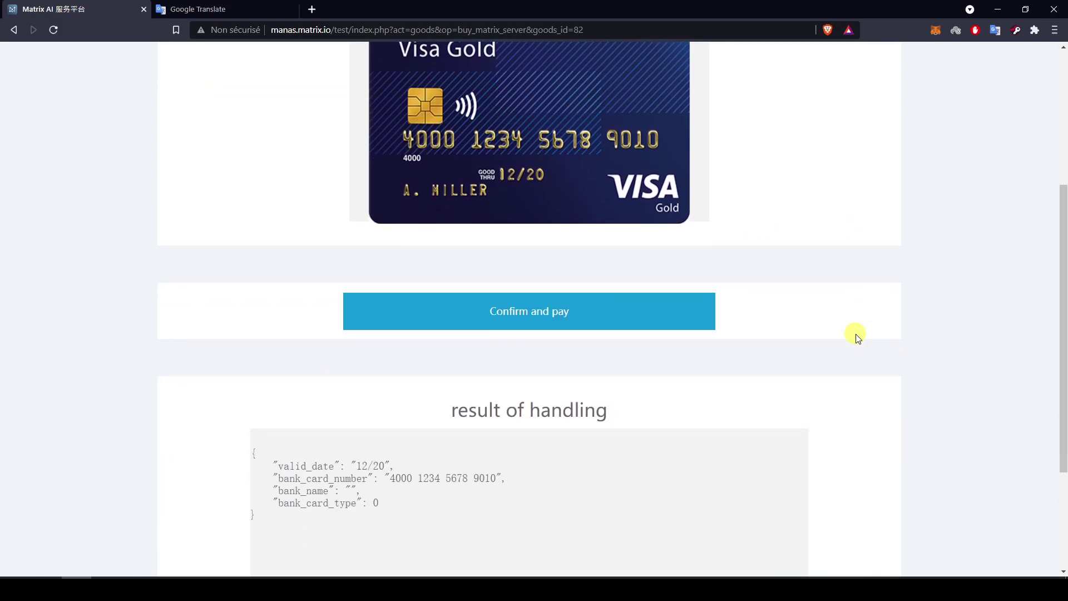
pyautogui.scroll(-1, 575, 407)
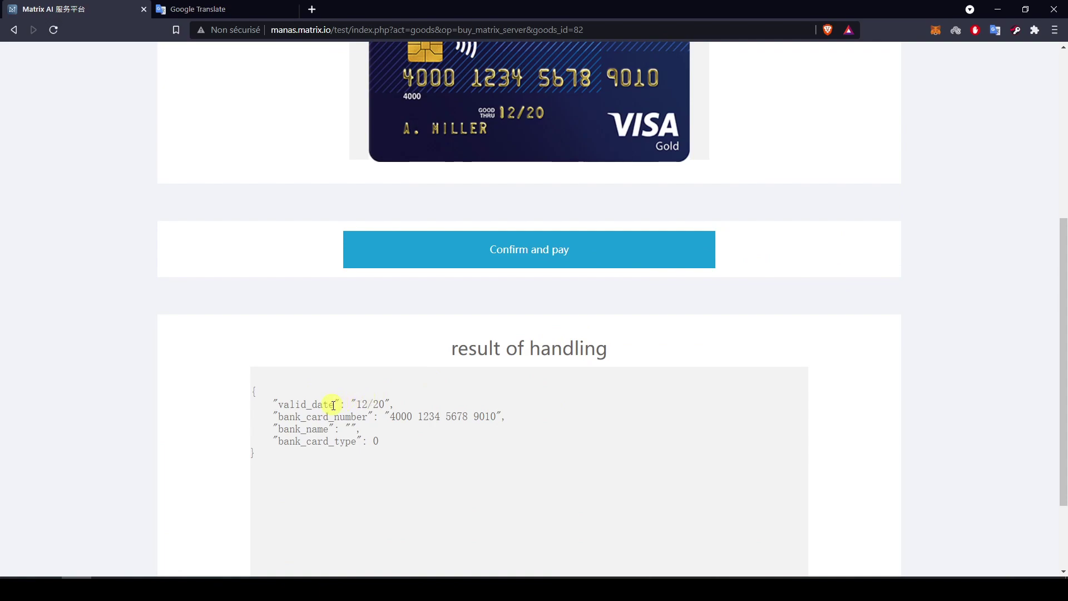
pyautogui.moveTo(386, 404); pyautogui.dragTo(510, 426)
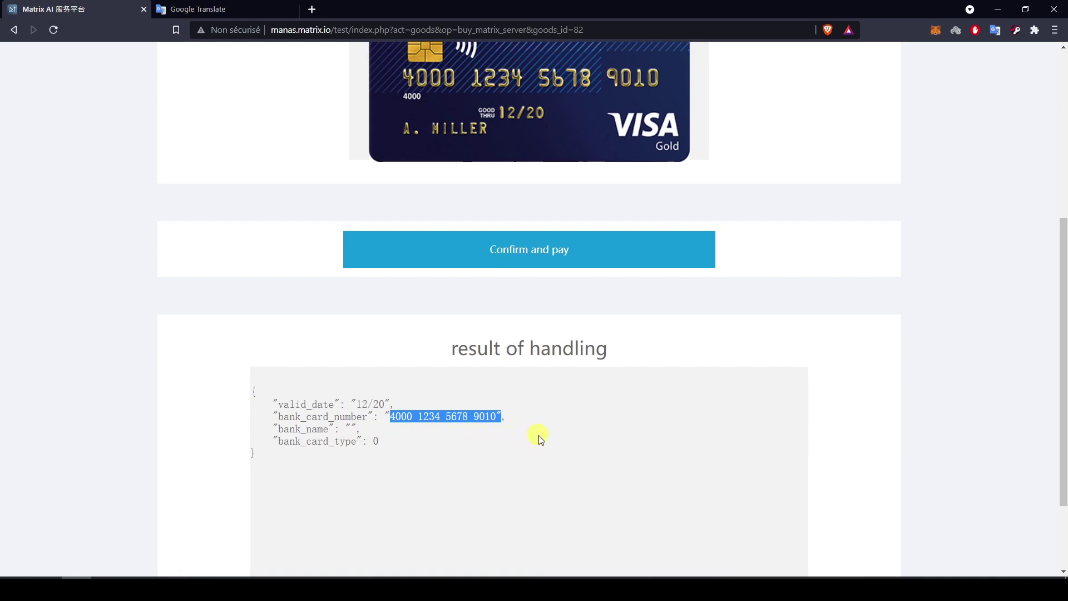
pyautogui.scroll(5, 540, 438)
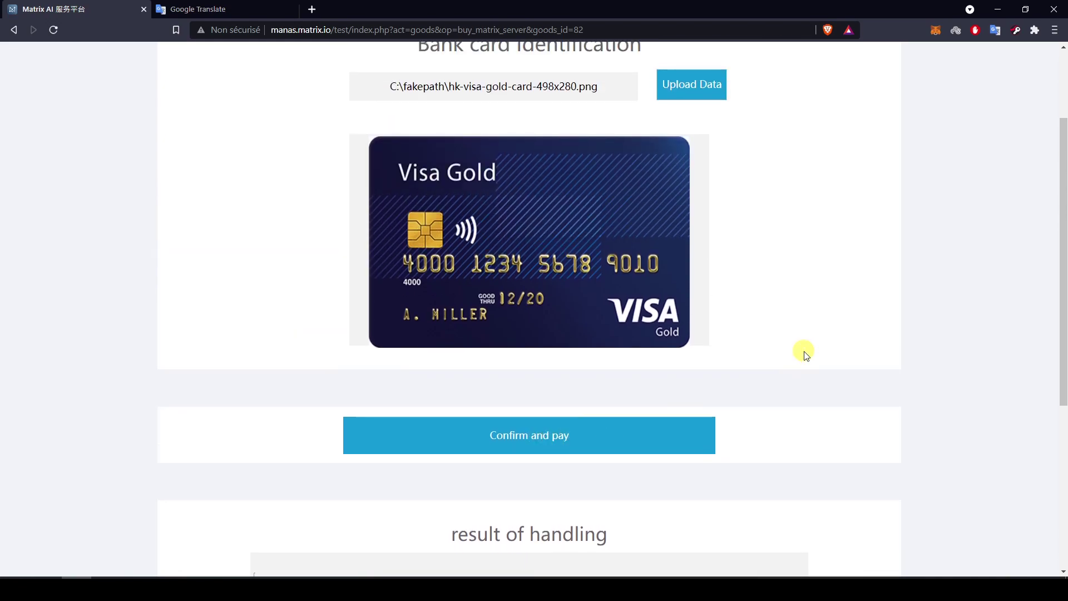
pyautogui.click(702, 149)
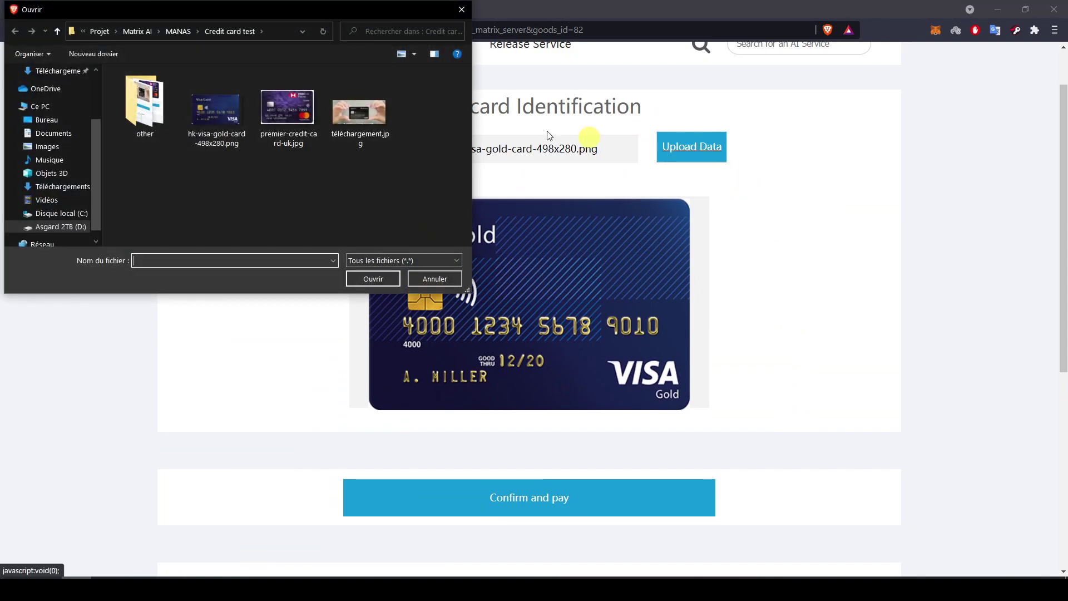
# - Upload premier-credit-card-uk.jpg to Bank card Identification
pyautogui.doubleClick(285, 119)
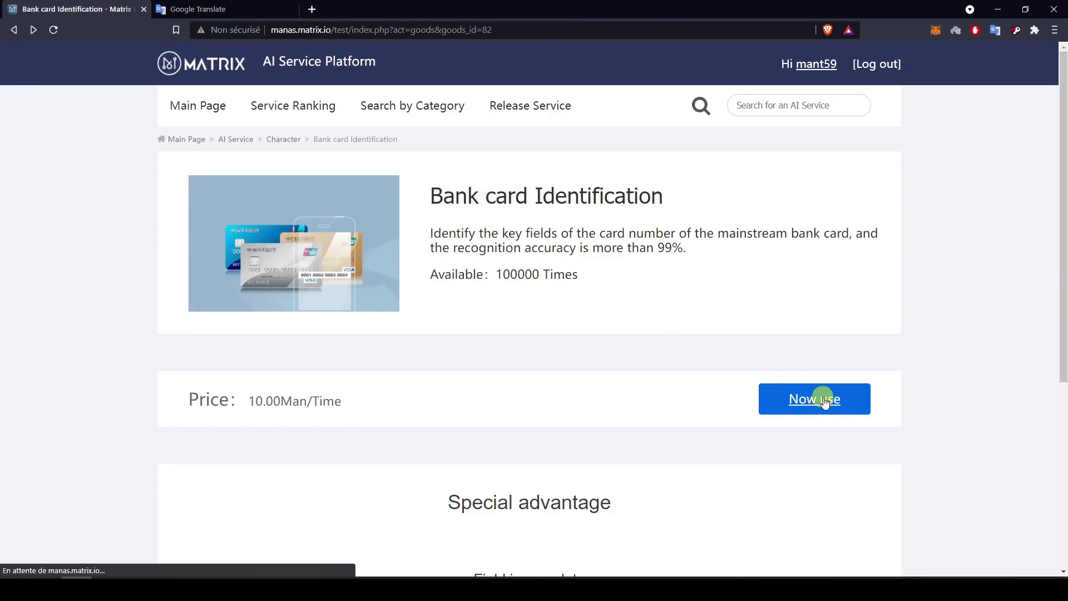
pyautogui.click(816, 400)
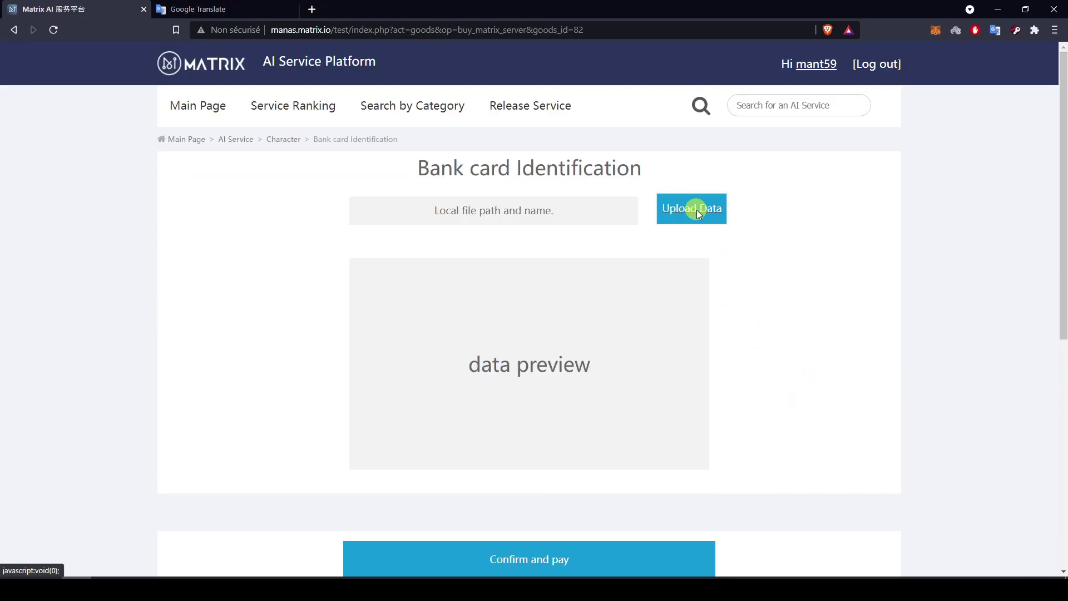
pyautogui.click(692, 208)
pyautogui.click(296, 125)
pyautogui.doubleClick(296, 125)
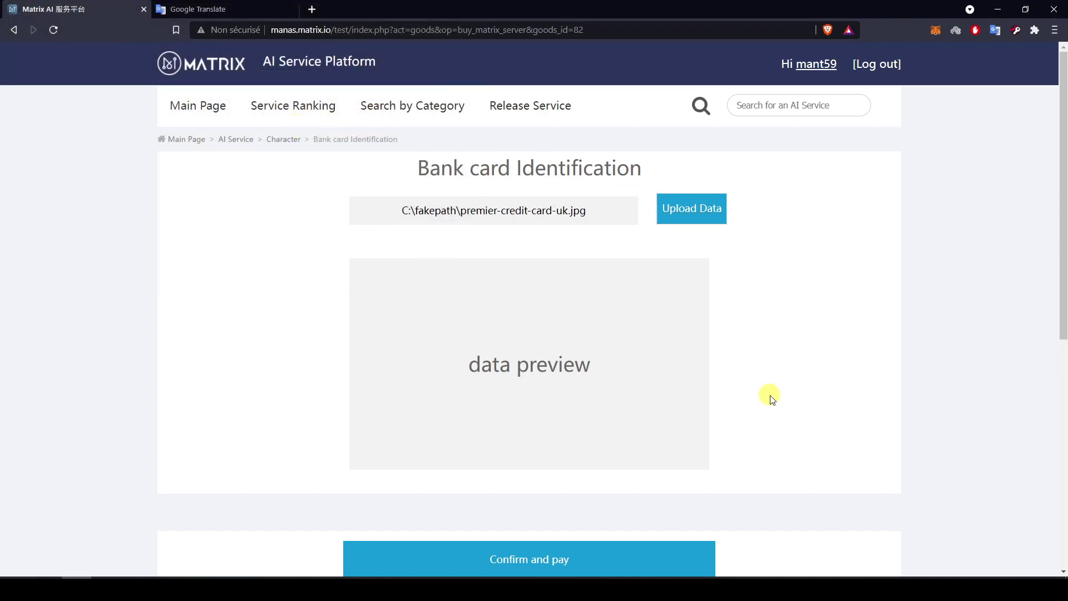
# - Highlight the HSBC Premier card's valid date and card number, then return to the overview
pyautogui.scroll(-5, 768, 393)
pyautogui.scroll(-2, 859, 387)
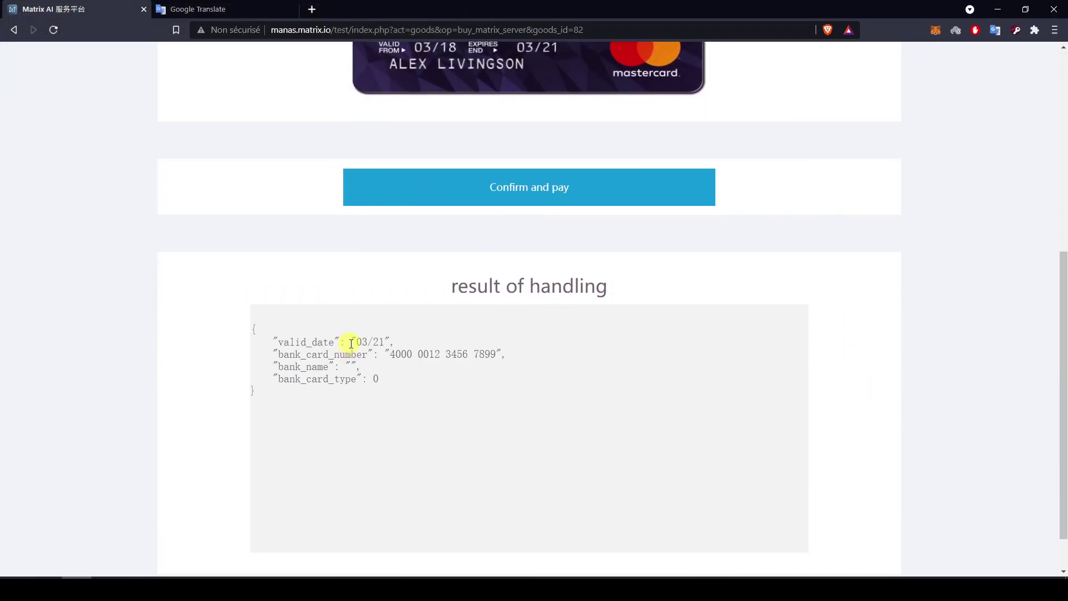
pyautogui.scroll(1, 354, 341)
pyautogui.moveTo(358, 405); pyautogui.dragTo(379, 405)
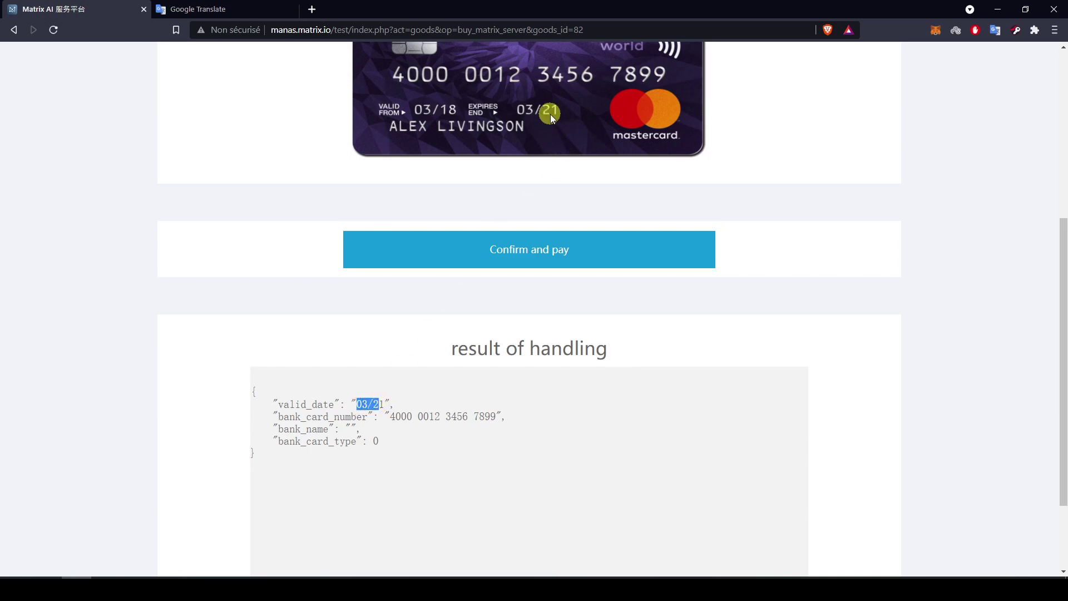
pyautogui.moveTo(392, 417); pyautogui.dragTo(497, 417)
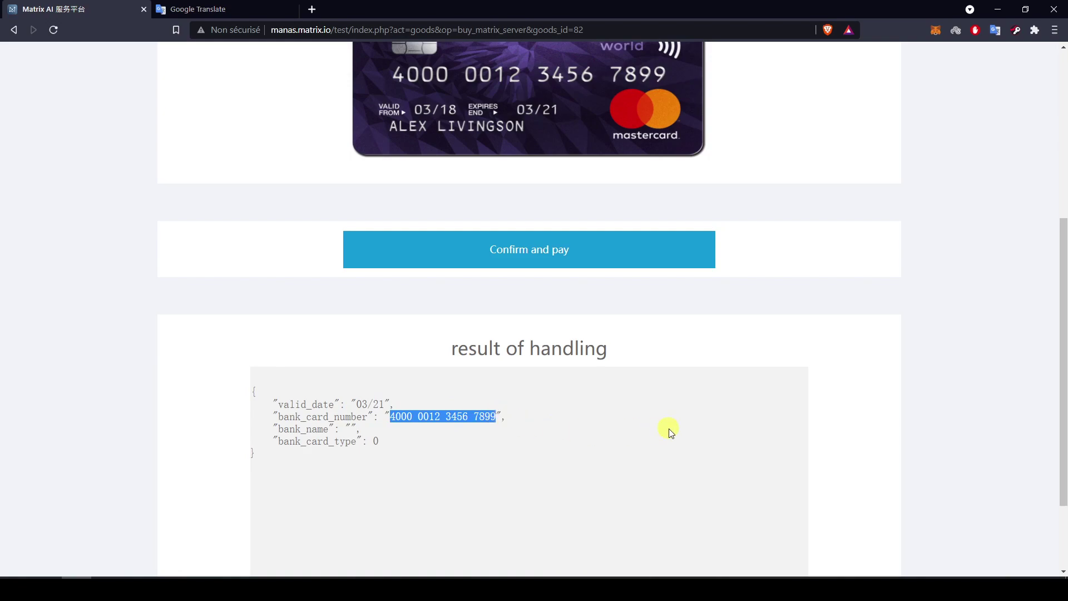
pyautogui.scroll(5, 832, 411)
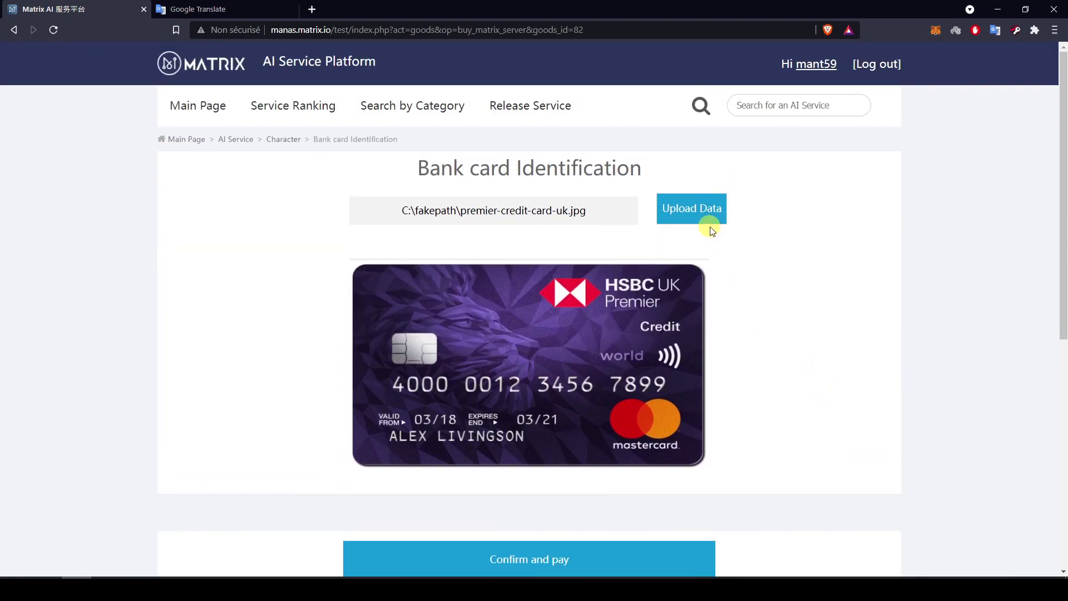
pyautogui.hotkey('alt', 'Left')
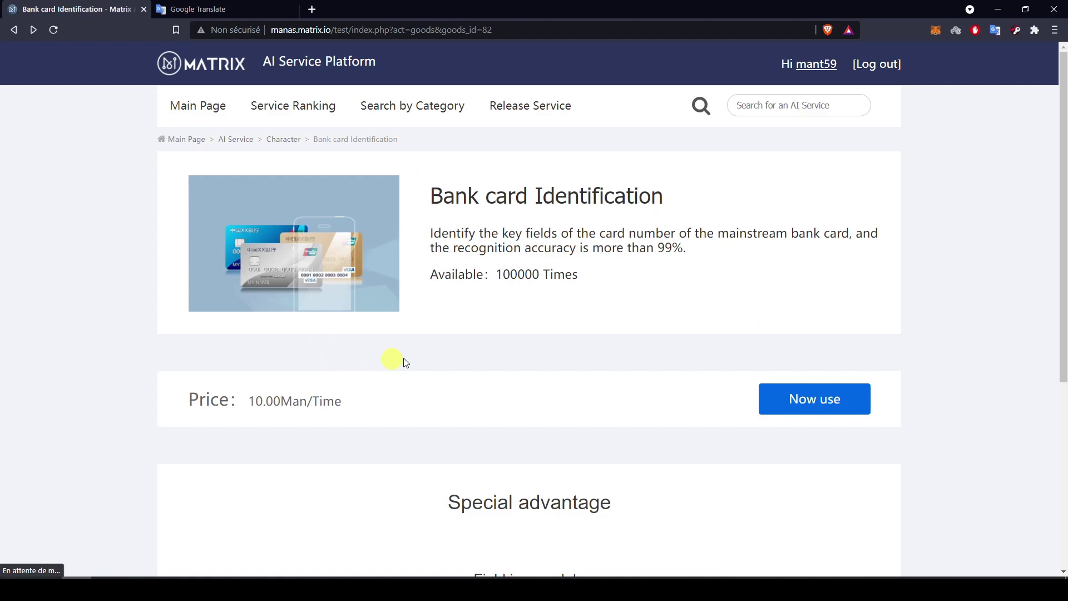
# - Upload téléchargement.jpg and highlight its 10/22 valid date in the JSON result
pyautogui.click(356, 205)
pyautogui.doubleClick(359, 129)
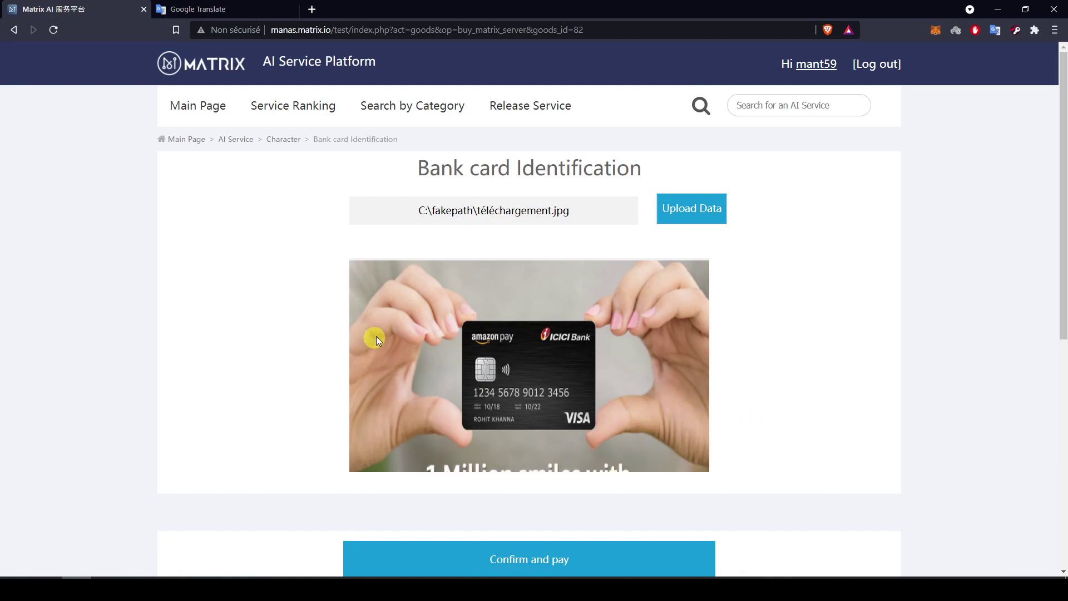
pyautogui.scroll(-5, 723, 384)
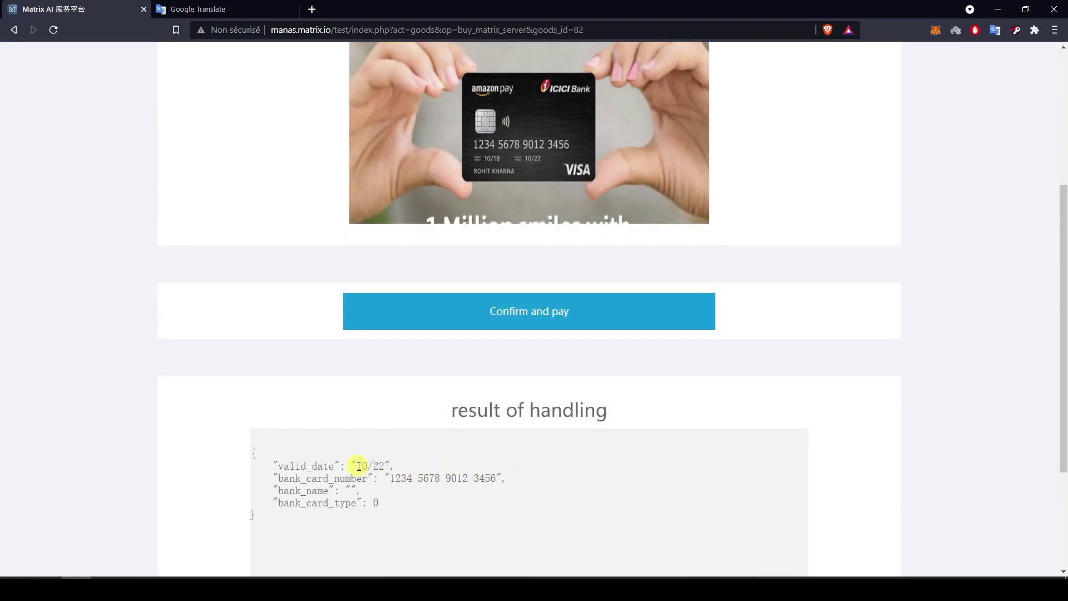
pyautogui.moveTo(357, 467); pyautogui.dragTo(530, 489)
pyautogui.click(579, 484)
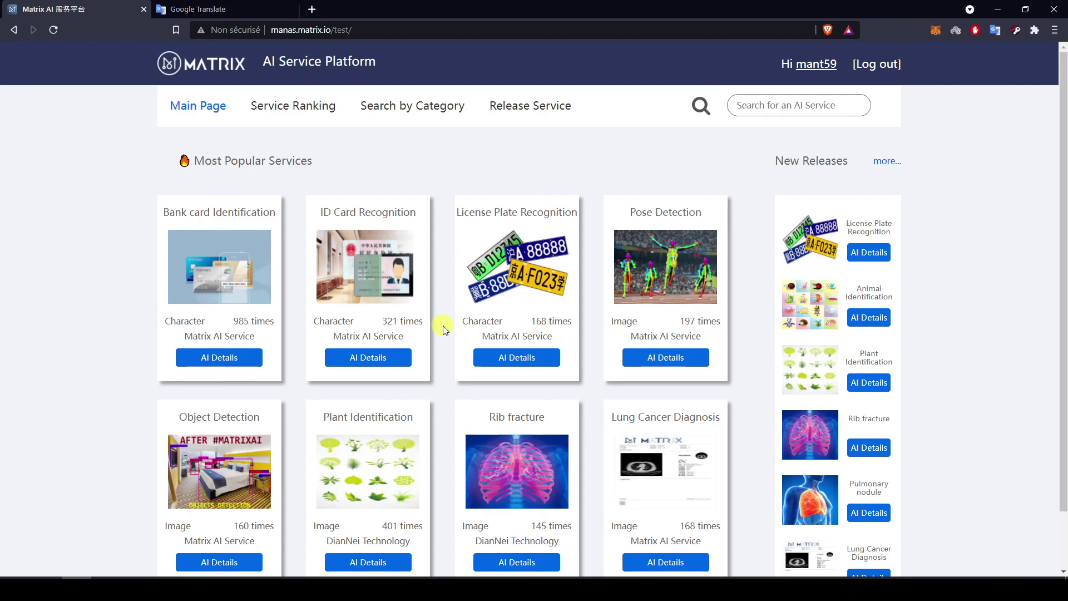
# - Upload chinese-id-frontandback.jpg from the ID Card test folder to ID Card Recognition
pyautogui.click(377, 361)
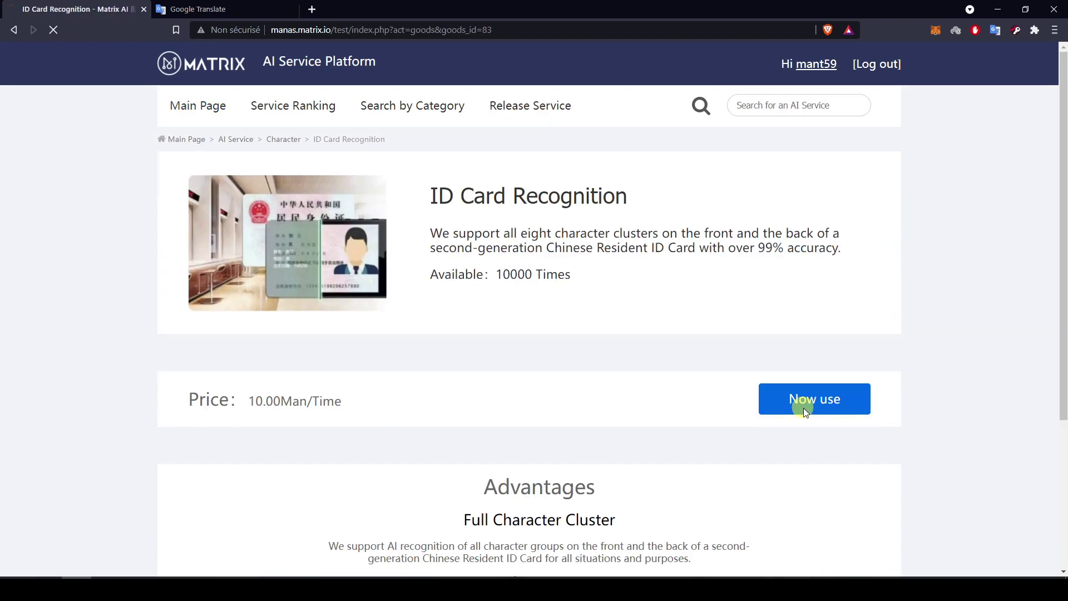
pyautogui.click(803, 408)
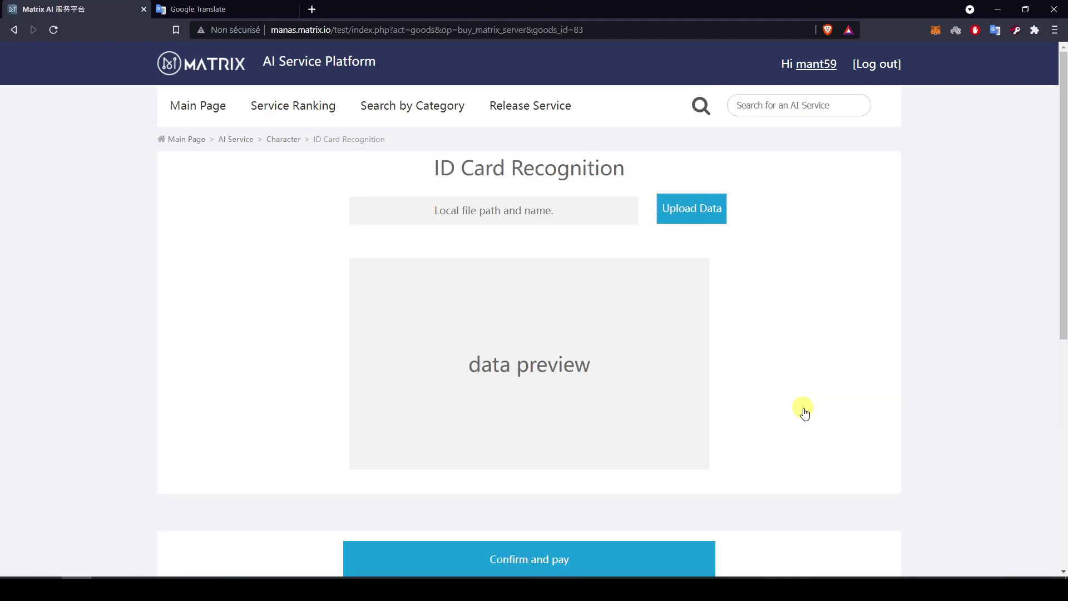
pyautogui.click(702, 207)
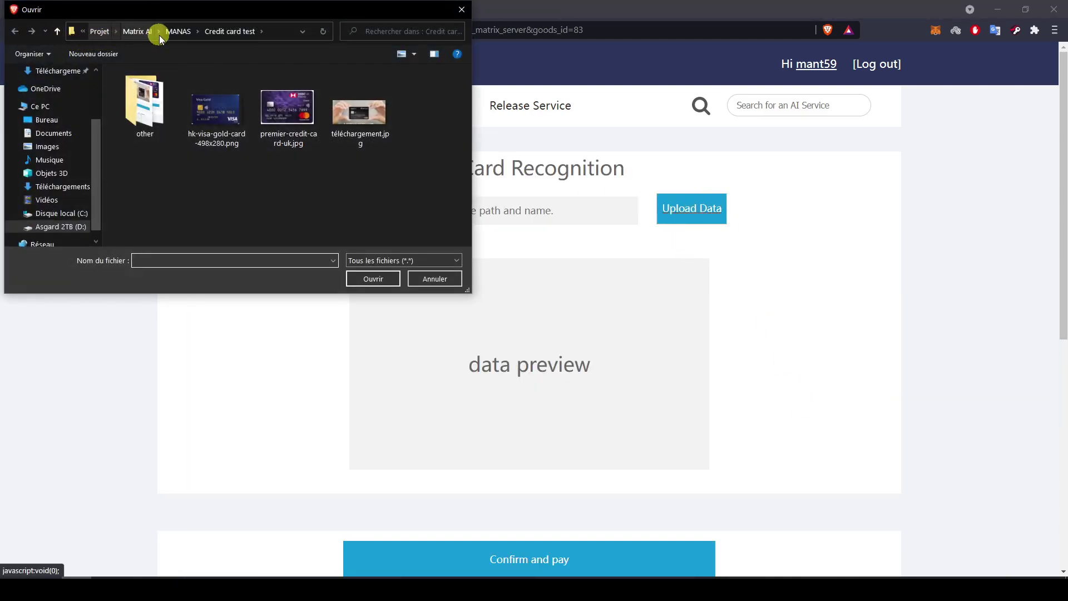
pyautogui.click(173, 31)
pyautogui.doubleClick(185, 100)
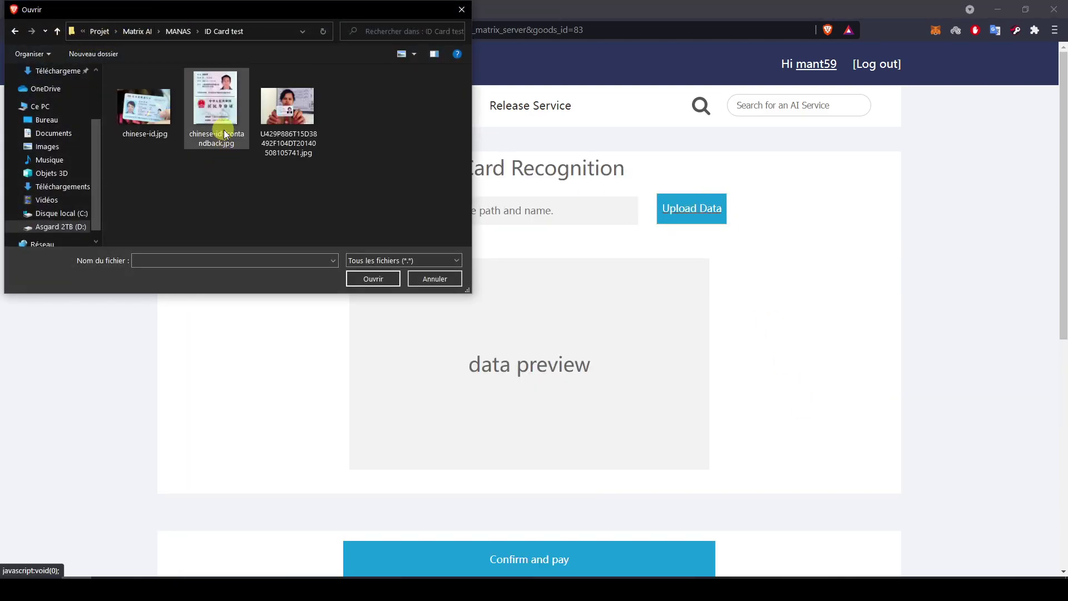
pyautogui.doubleClick(225, 134)
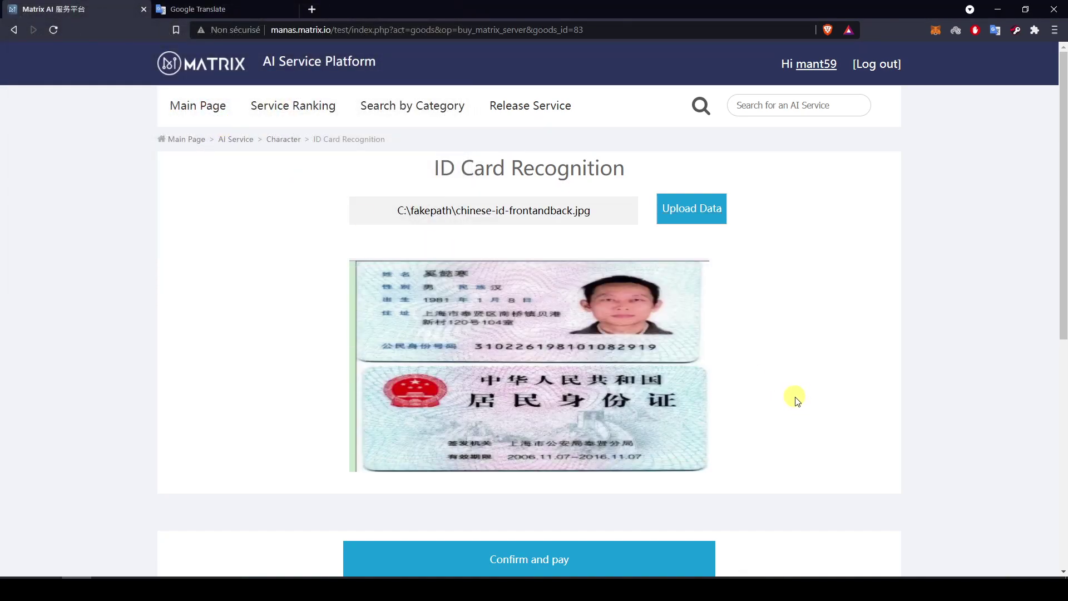
# - Highlight the recognised name in the JSON result and bring up the original ID image
pyautogui.scroll(-1, 795, 398)
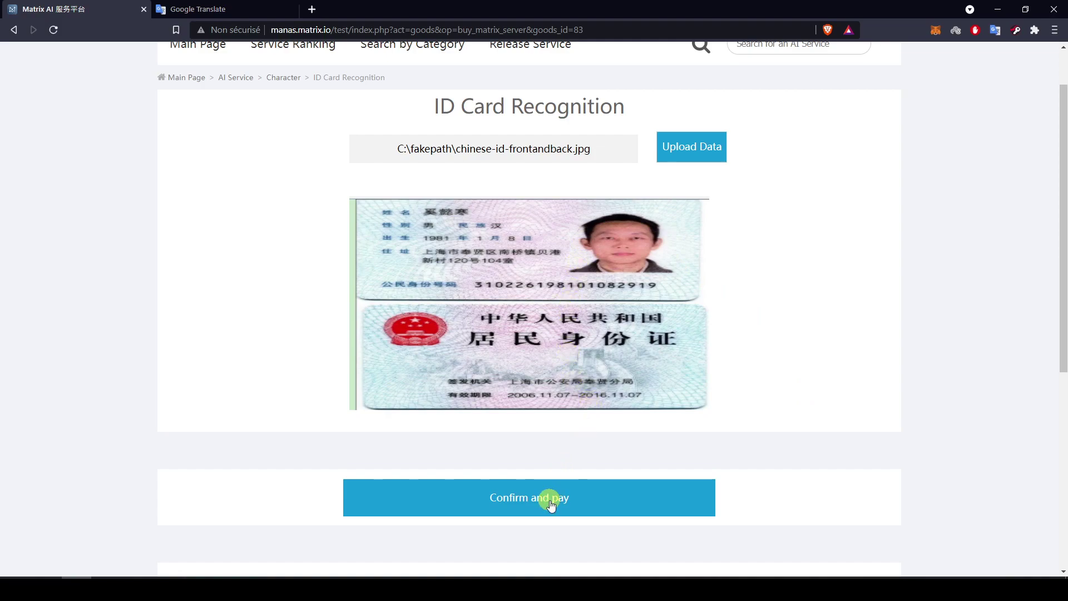
pyautogui.scroll(-4, 819, 348)
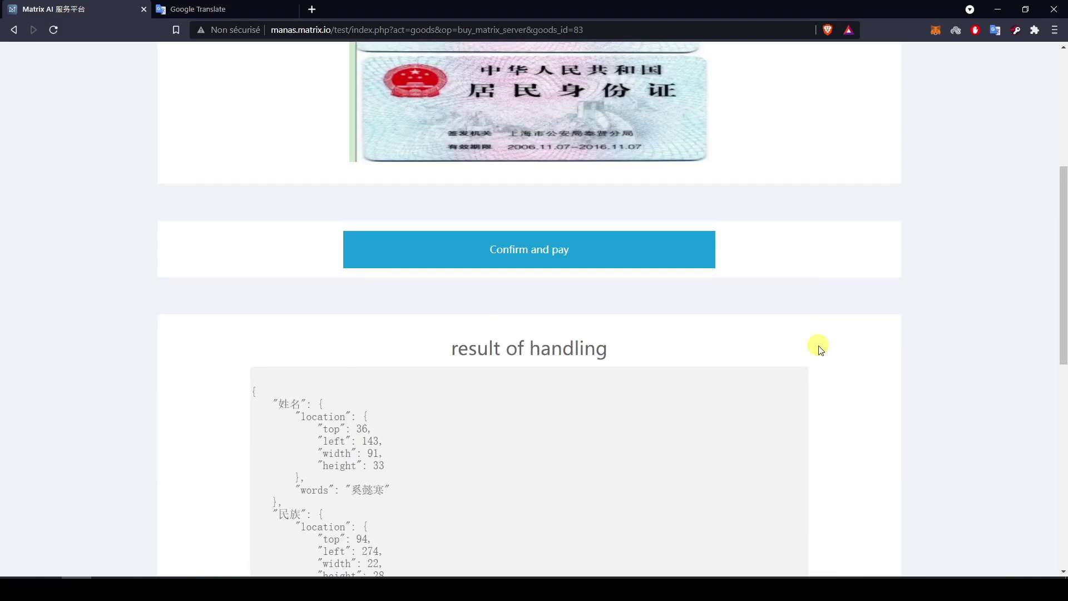
pyautogui.scroll(-3, 819, 348)
pyautogui.scroll(-2, 819, 348)
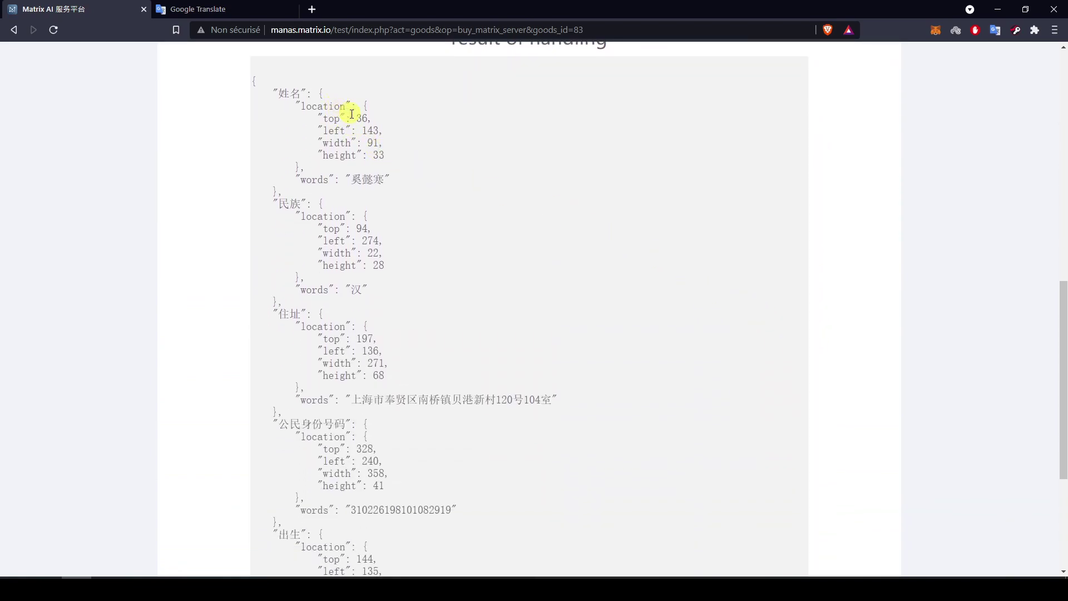
pyautogui.moveTo(352, 179); pyautogui.dragTo(382, 179)
pyautogui.scroll(2, 429, 208)
pyautogui.scroll(-2, 456, 240)
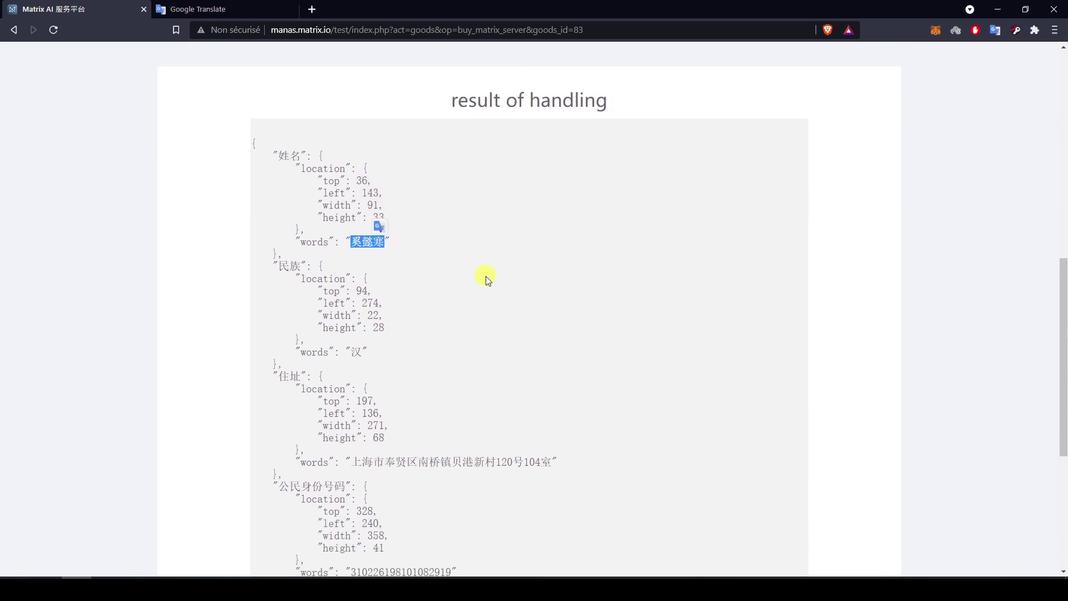
pyautogui.click(497, 588)
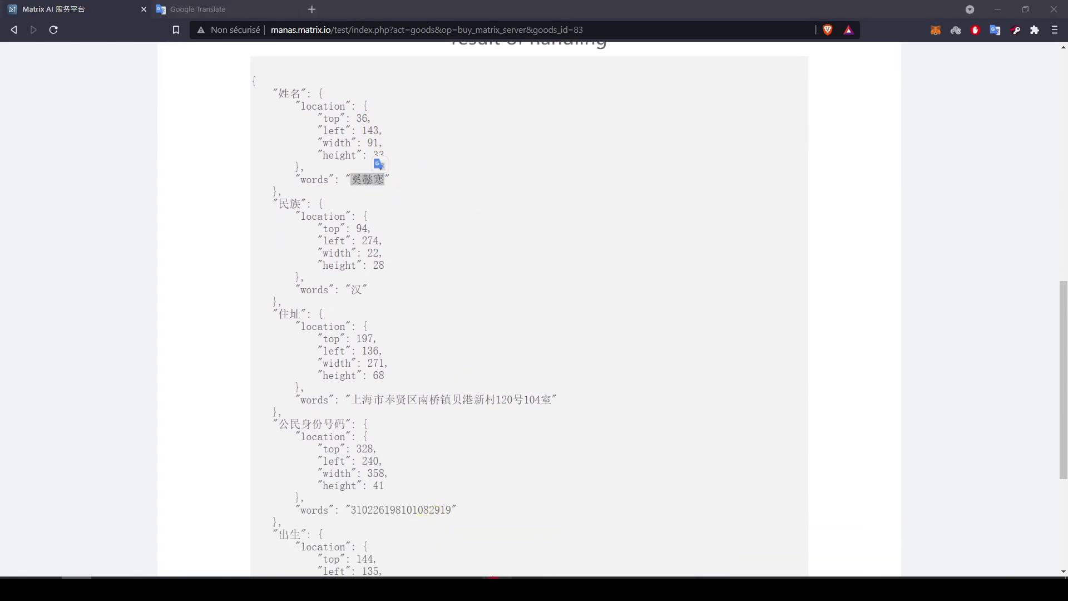
pyautogui.click(413, 194)
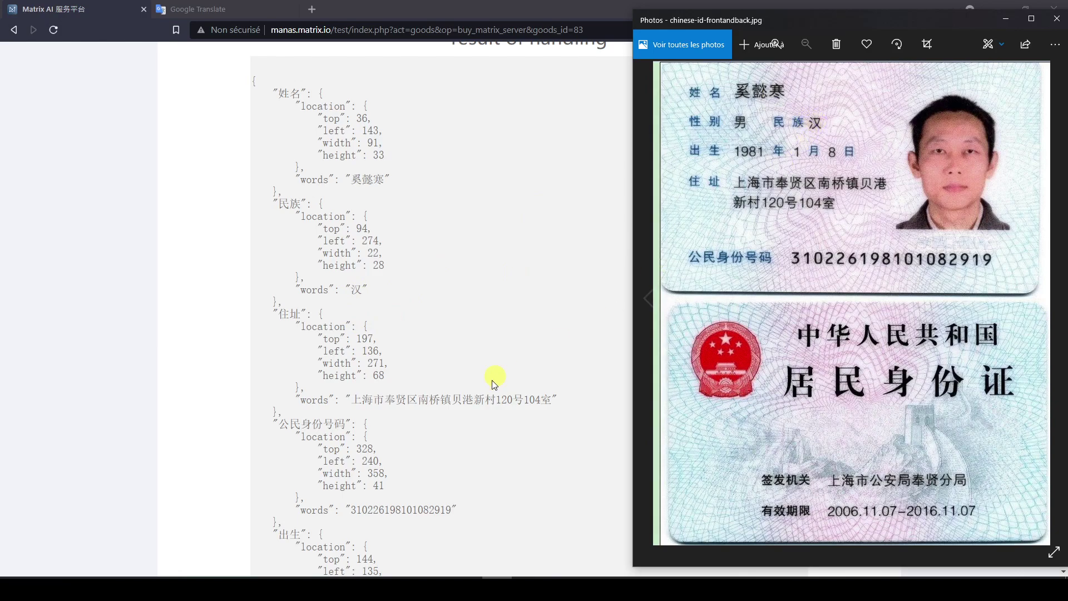
# - Compare chinese-id-frontandback.jpg in Photos with the JSON, then return to the ID Card Recognition page
pyautogui.scroll(-1, 490, 384)
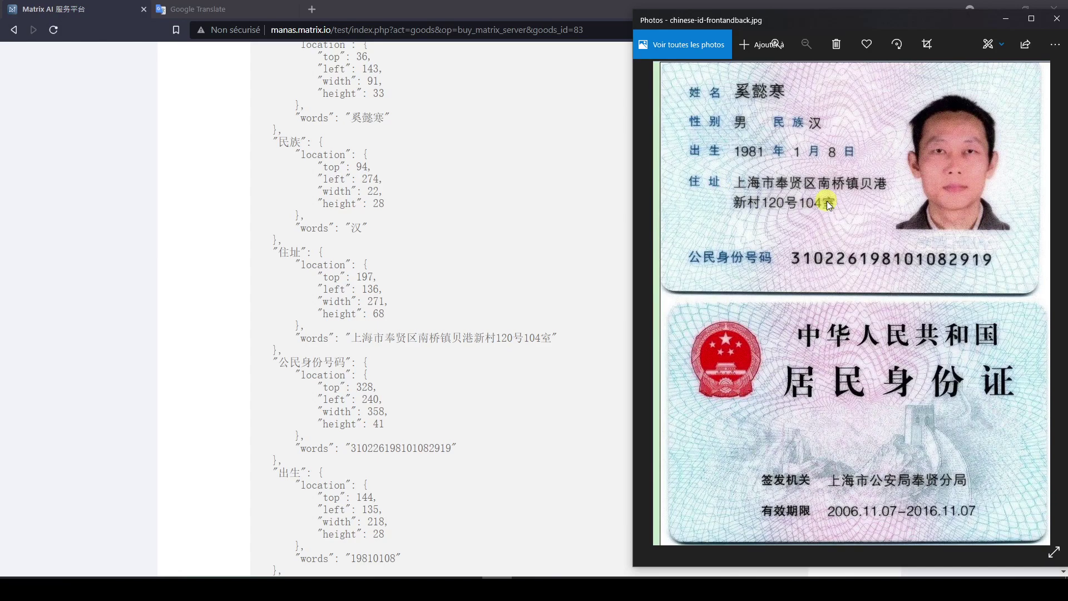
pyautogui.scroll(15, 509, 341)
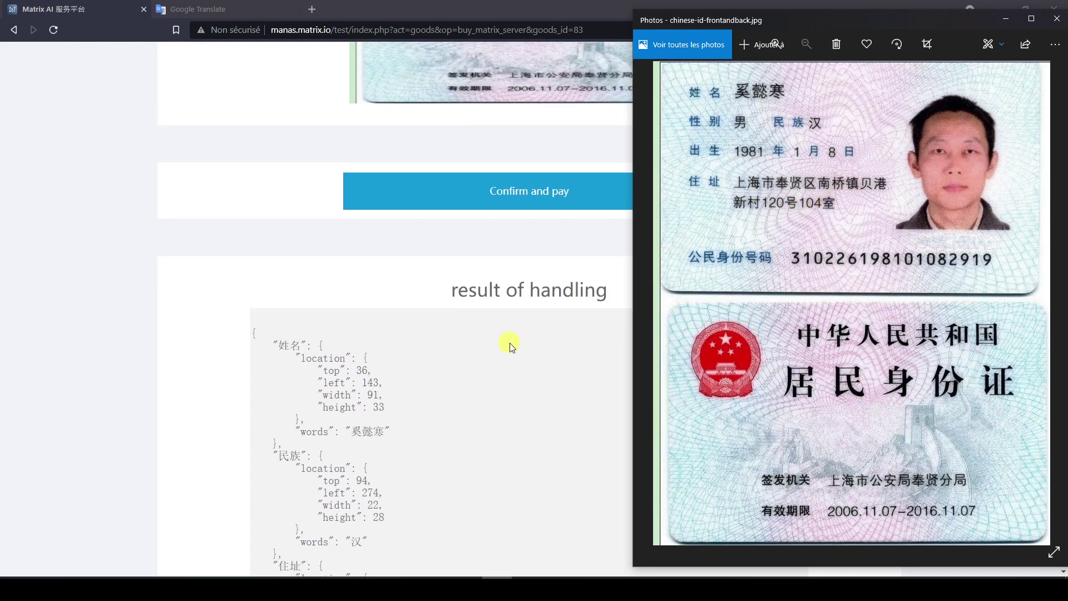
pyautogui.click(510, 343)
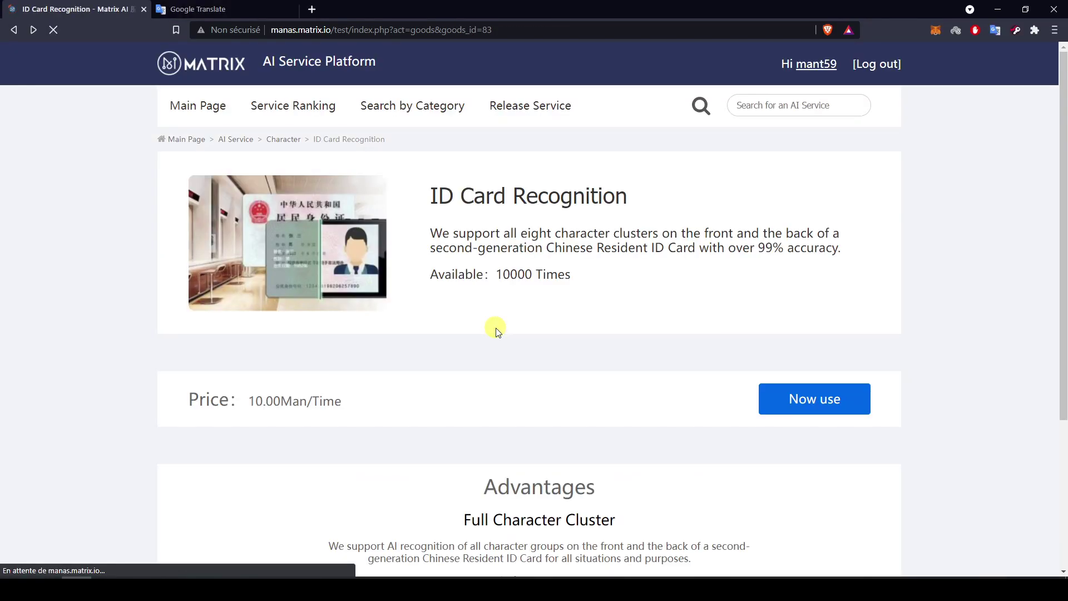
# - Submit the fake ID card stock photo for ID Card Recognition
pyautogui.click(828, 408)
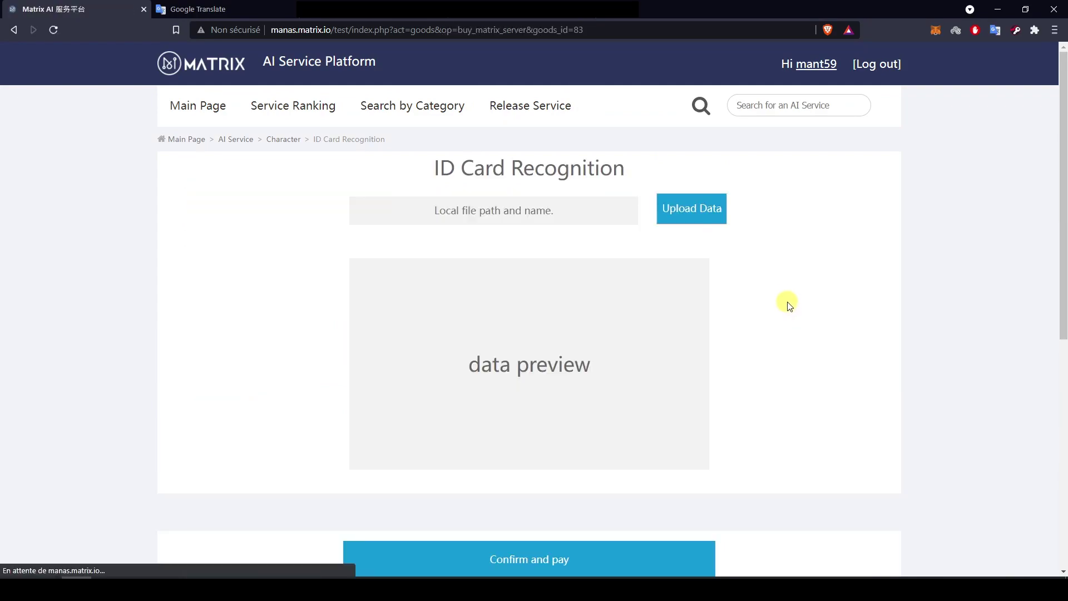
pyautogui.click(688, 218)
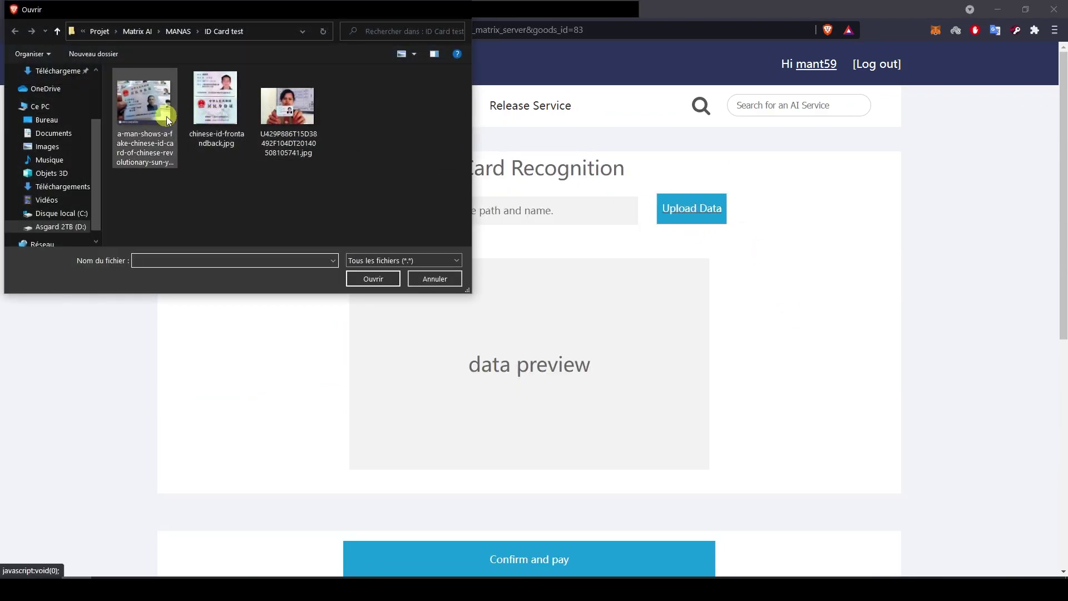
pyautogui.doubleClick(167, 115)
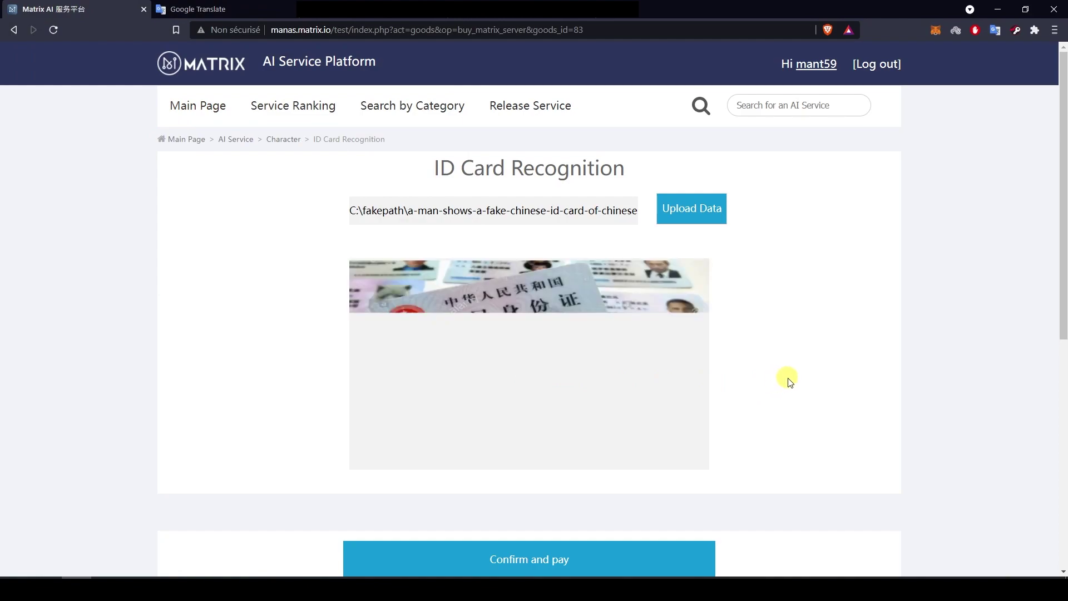
pyautogui.scroll(-1, 790, 383)
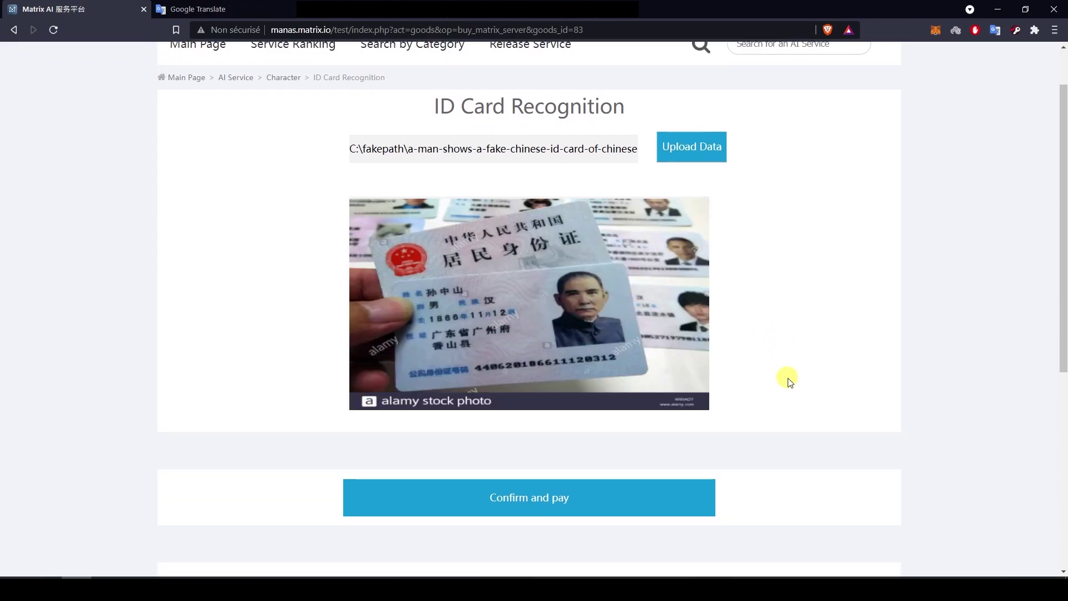
pyautogui.click(565, 504)
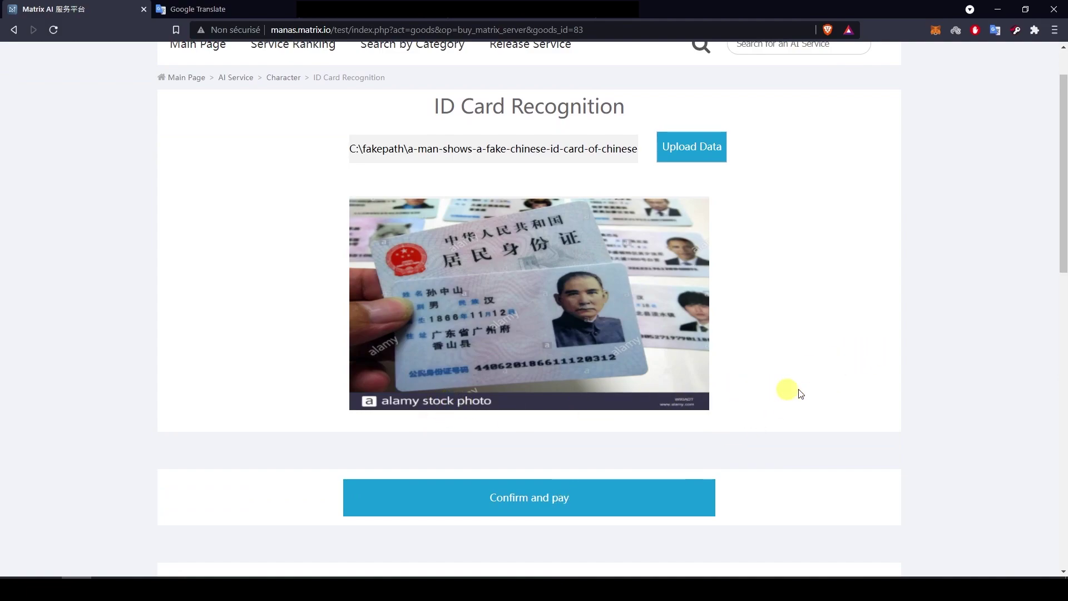
# - Compare the recognition result with the source image and return to the service page
pyautogui.scroll(-5, 807, 388)
pyautogui.hotkey('alt', 'Tab')
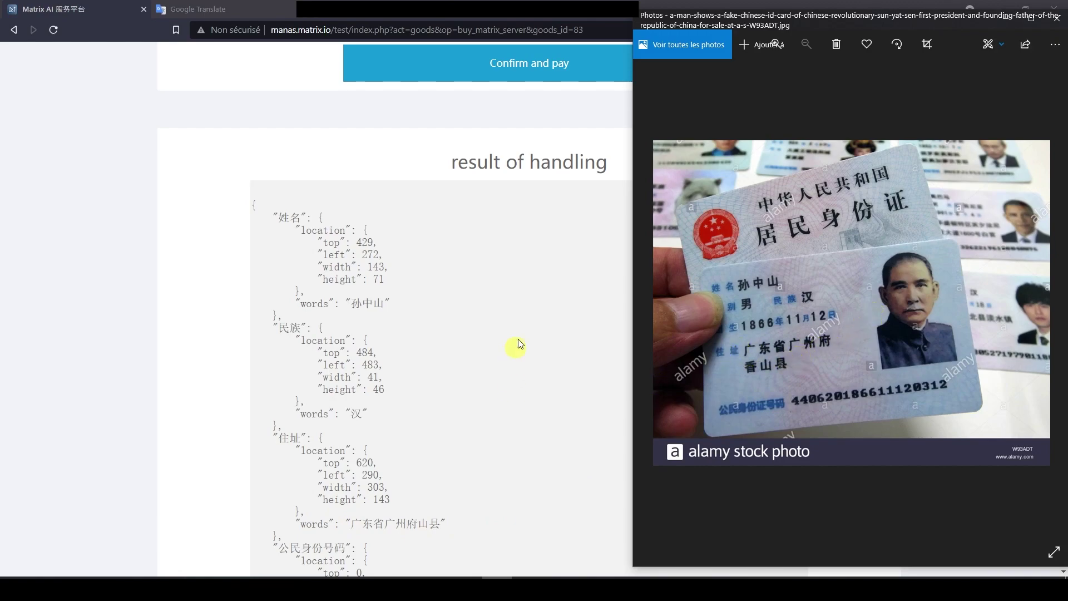
pyautogui.click(334, 127)
pyautogui.hotkey('alt', 'Left')
pyautogui.hotkey('alt', 'Left')
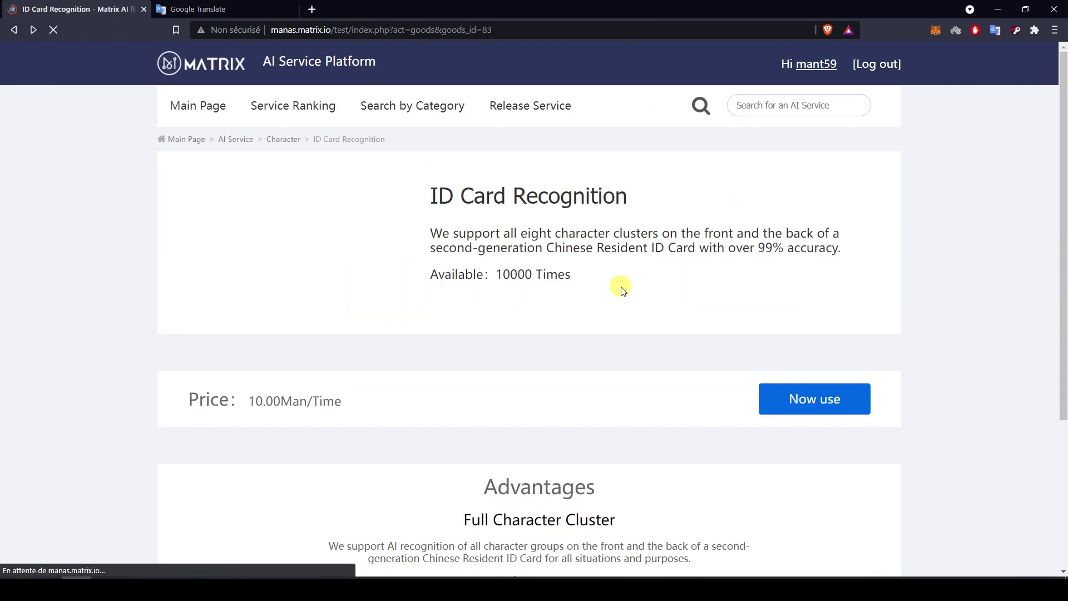
# - Upload U429P886T15D38492F104DT20140508105741.jpg and submit it with Confirm and pay
pyautogui.click(808, 399)
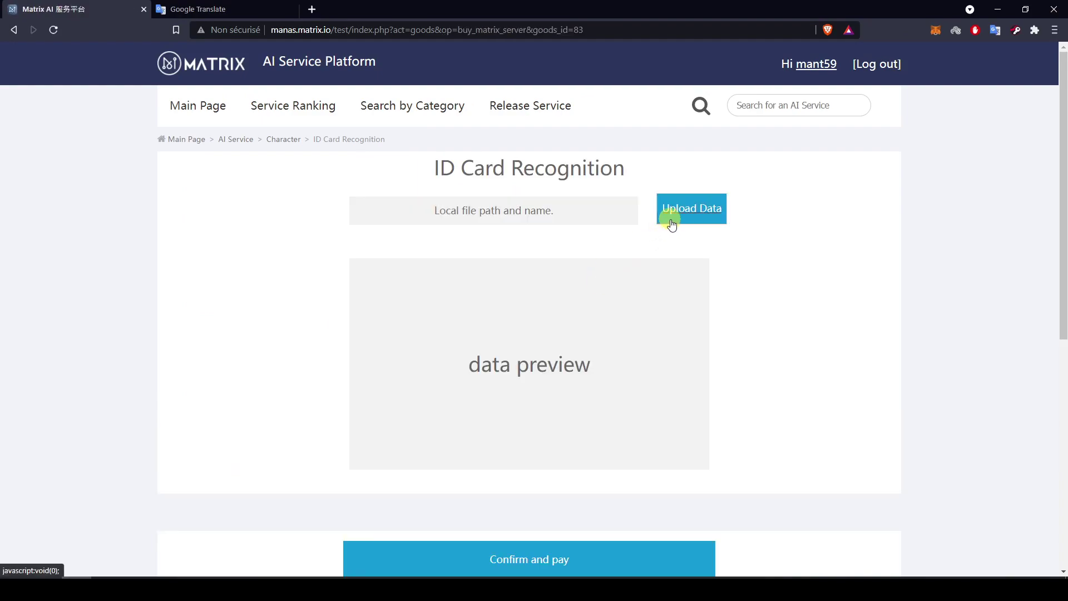
pyautogui.click(670, 224)
pyautogui.doubleClick(304, 150)
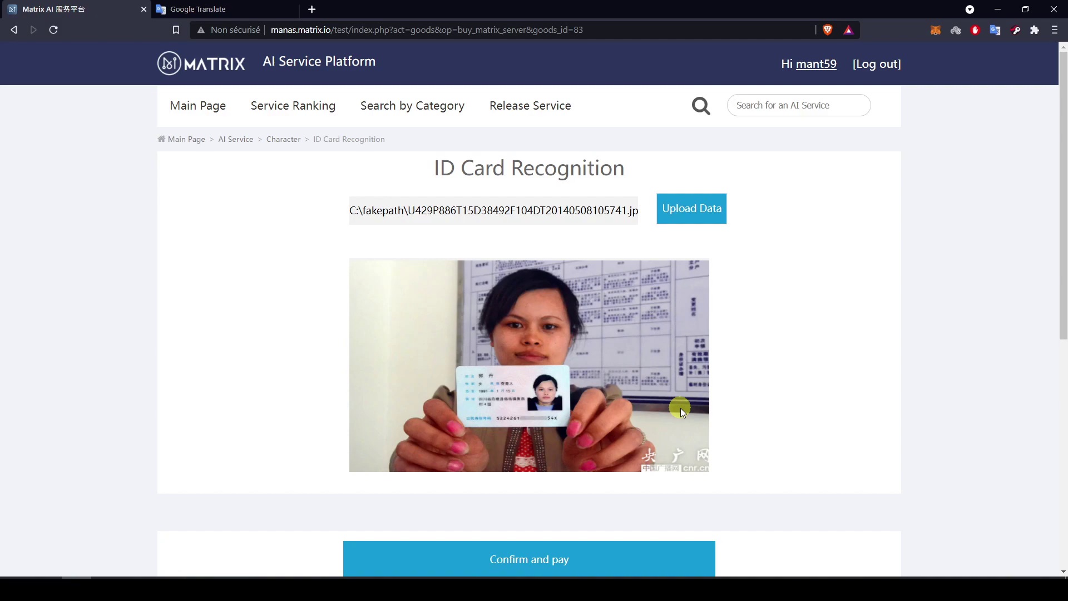
pyautogui.scroll(-3, 740, 448)
pyautogui.click(554, 383)
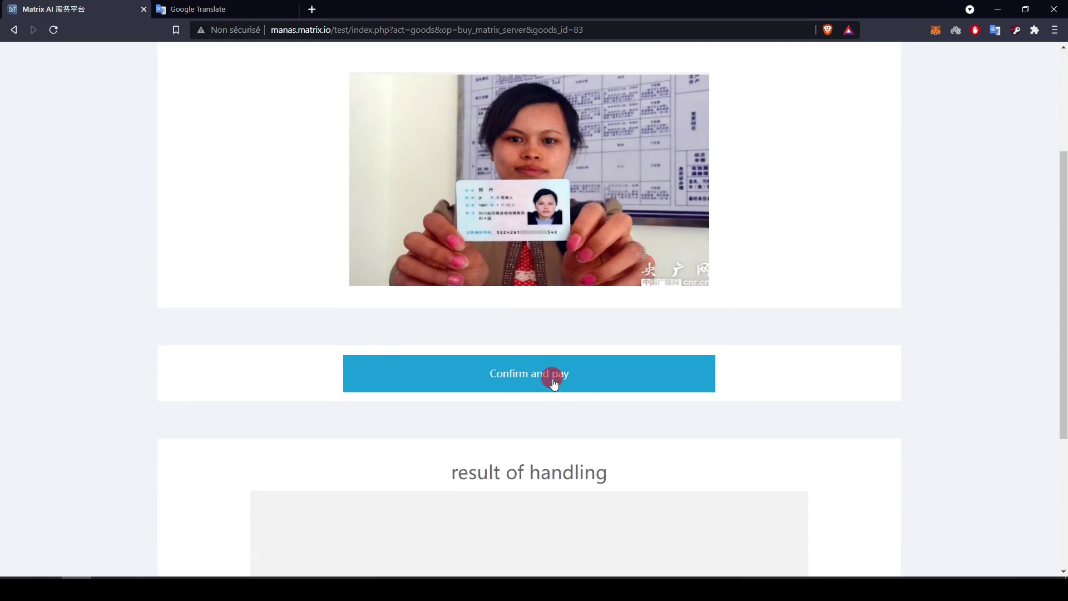
pyautogui.scroll(-4, 830, 392)
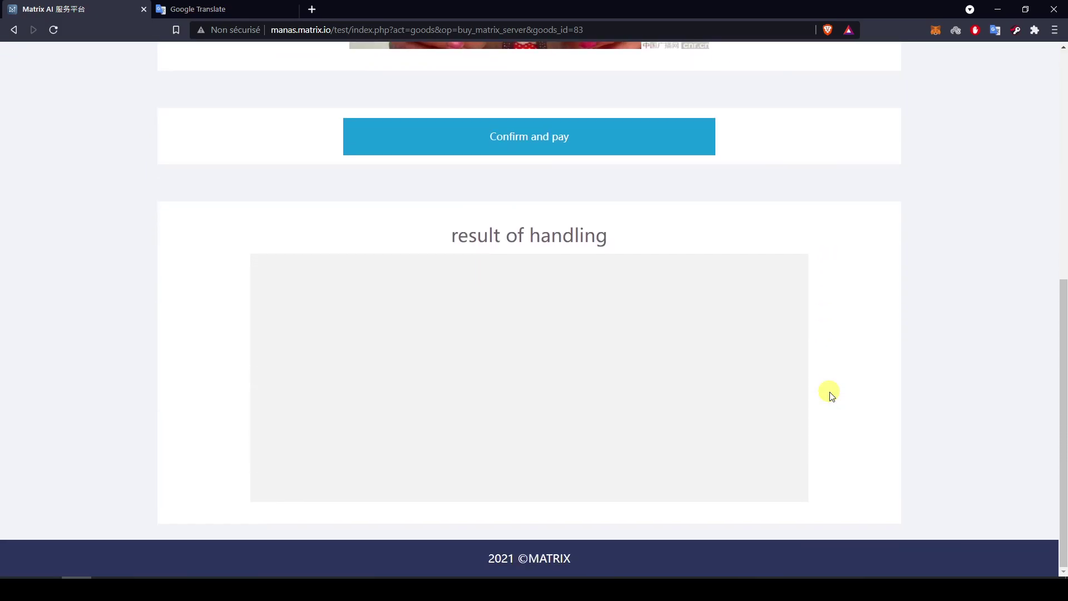
# - Compare the held-up ID photo with its JSON fields, noting the empty ID number
pyautogui.scroll(-3, 766, 392)
pyautogui.click(497, 588)
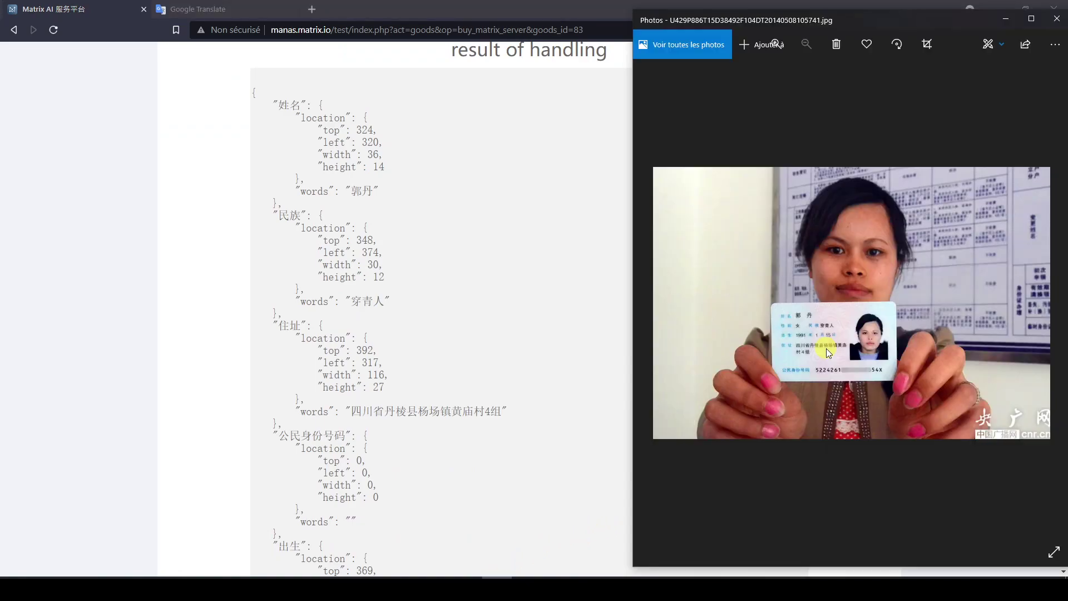
pyautogui.scroll(1, 426, 337)
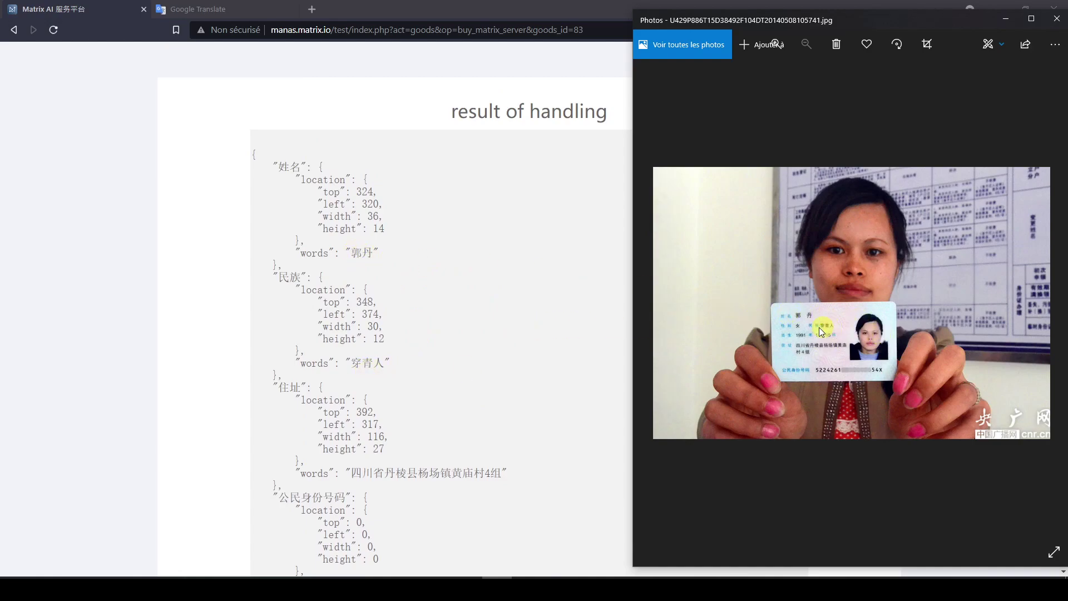
pyautogui.scroll(3, 830, 327)
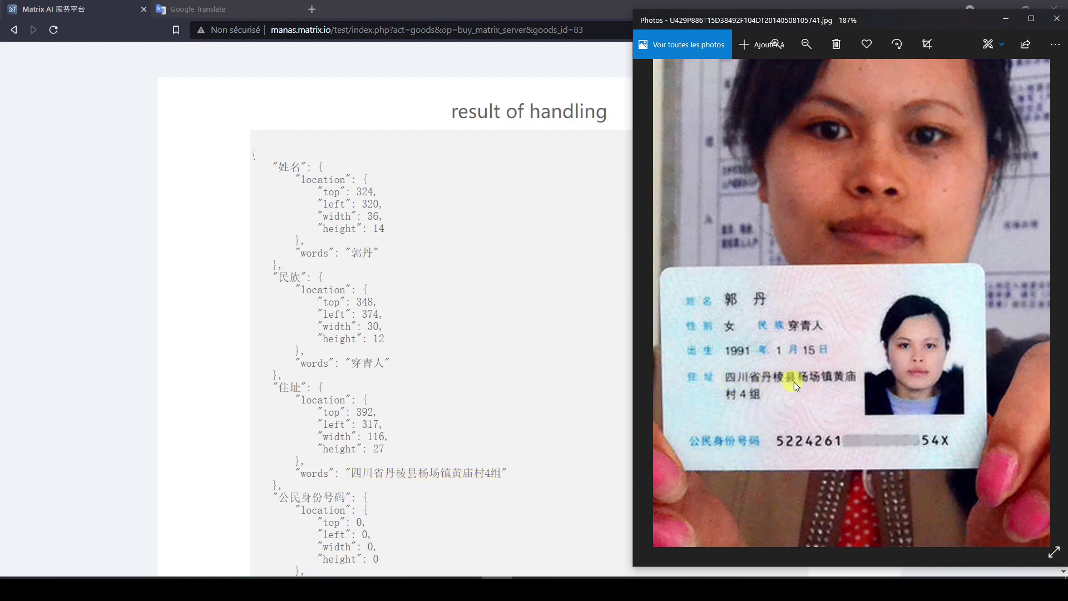
pyautogui.scroll(-4, 538, 440)
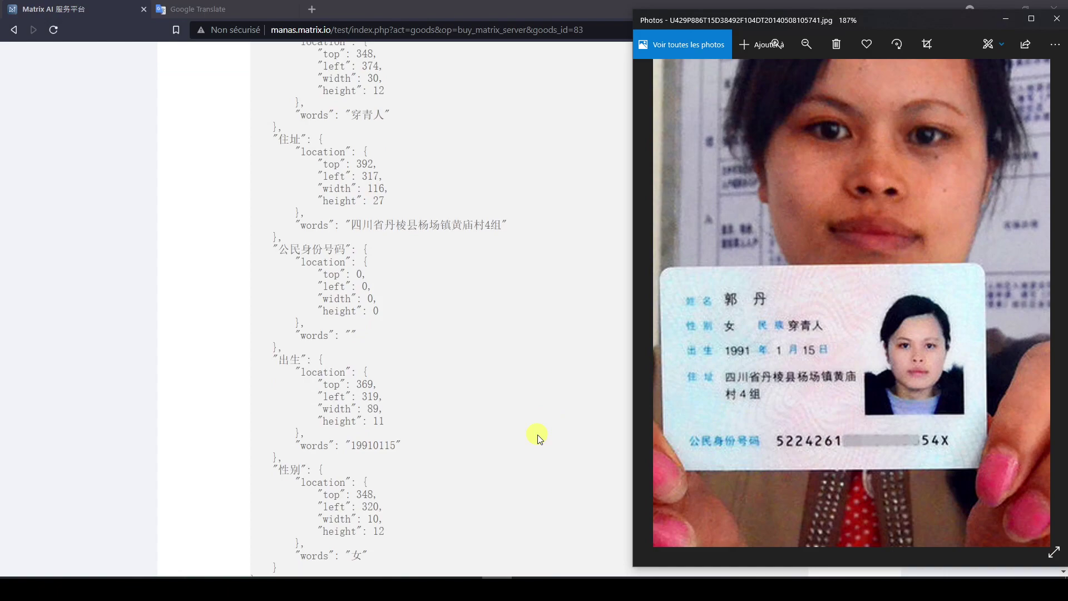
pyautogui.scroll(1, 357, 507)
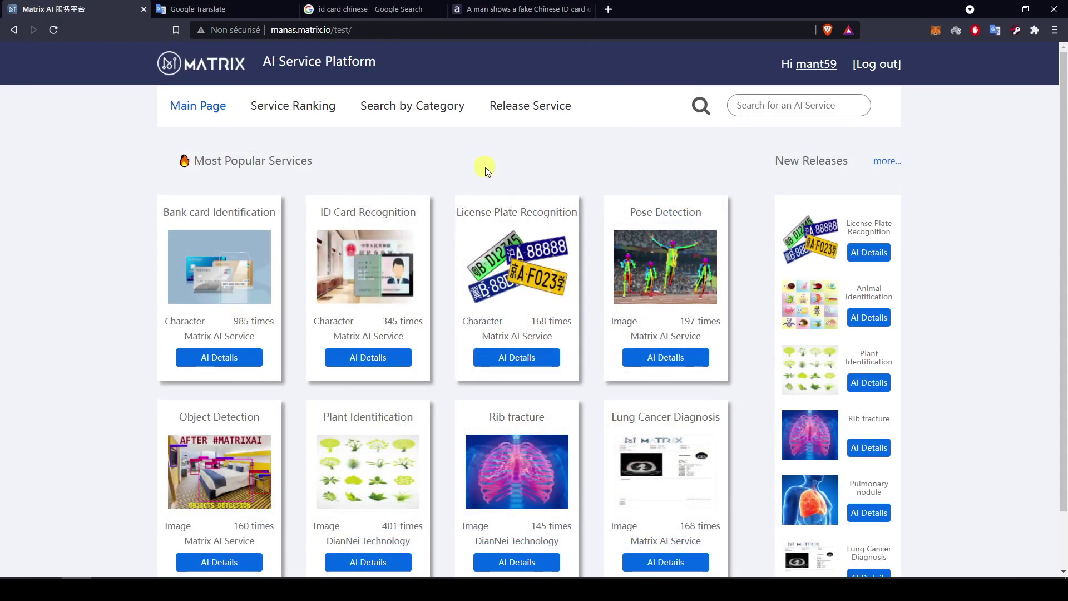
# - Open License Plate Recognition and review its Multiple license plate recognition section
pyautogui.click(530, 359)
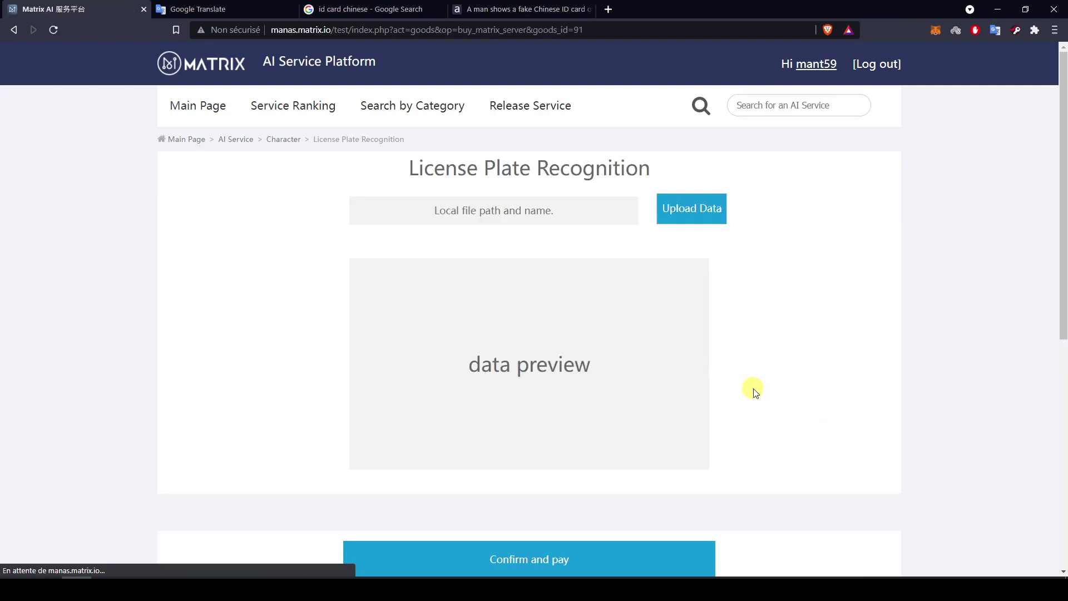
pyautogui.hotkey('alt', 'Left')
pyautogui.scroll(-5, 752, 384)
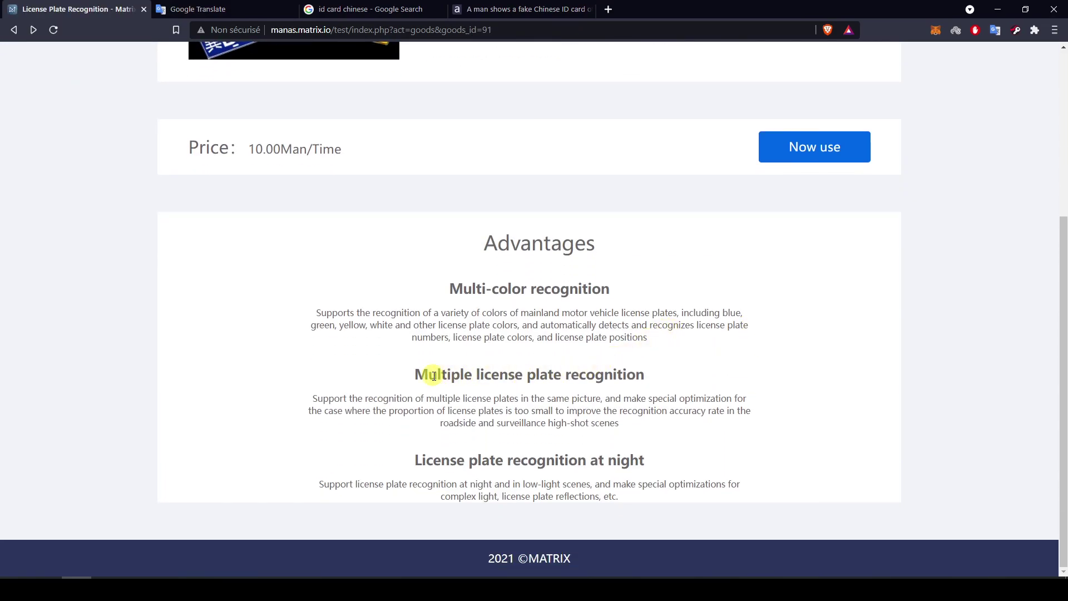
pyautogui.moveTo(416, 374); pyautogui.dragTo(652, 399)
pyautogui.click(746, 345)
pyautogui.press('F5')
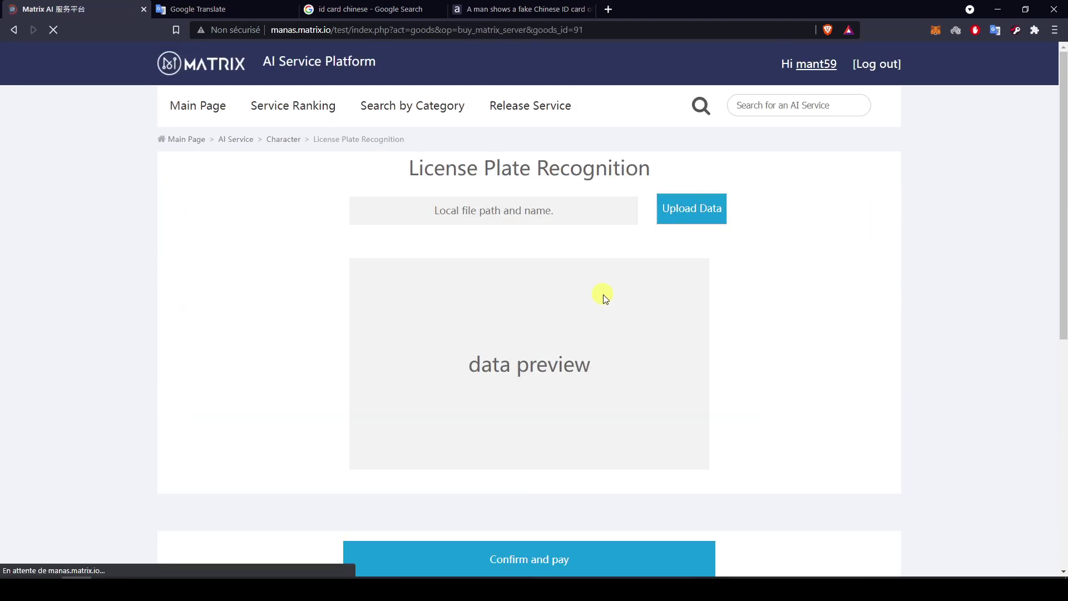
# - Upload car.jpeg from the License Plate test folder
pyautogui.click(699, 216)
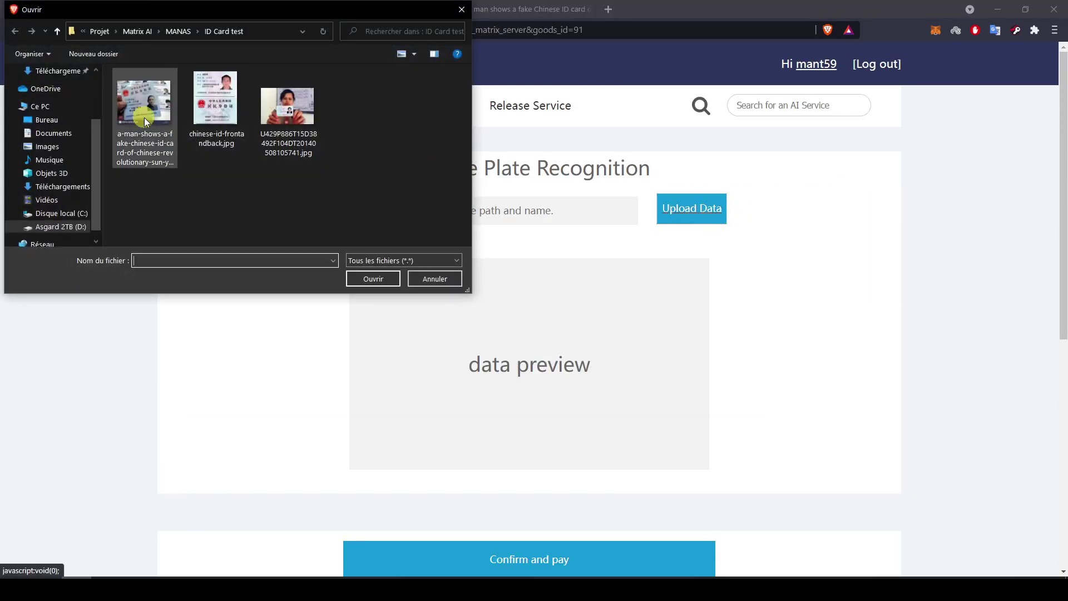
pyautogui.click(176, 30)
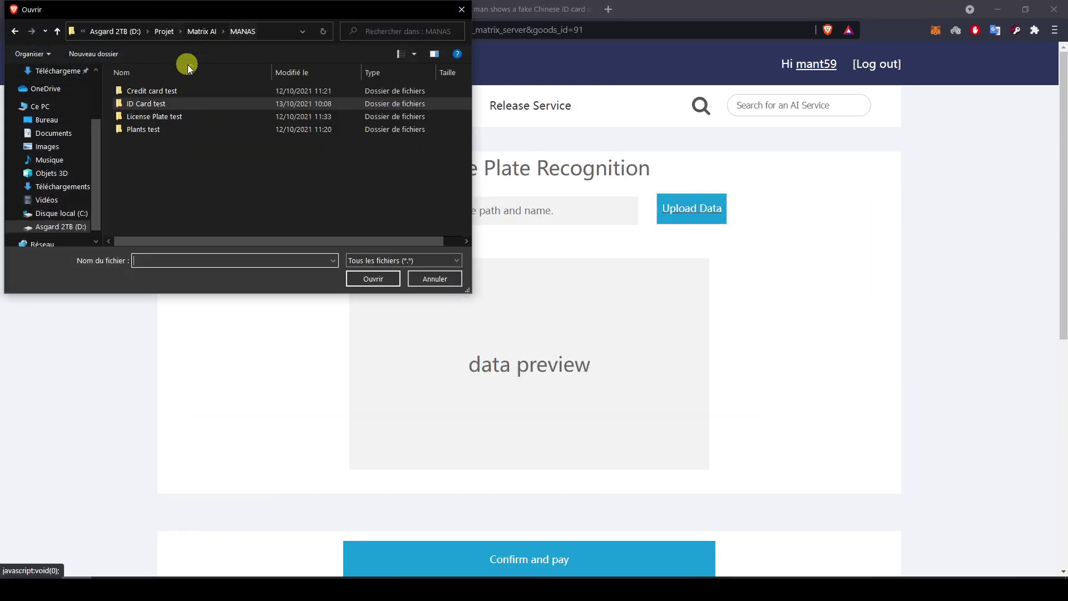
pyautogui.doubleClick(181, 116)
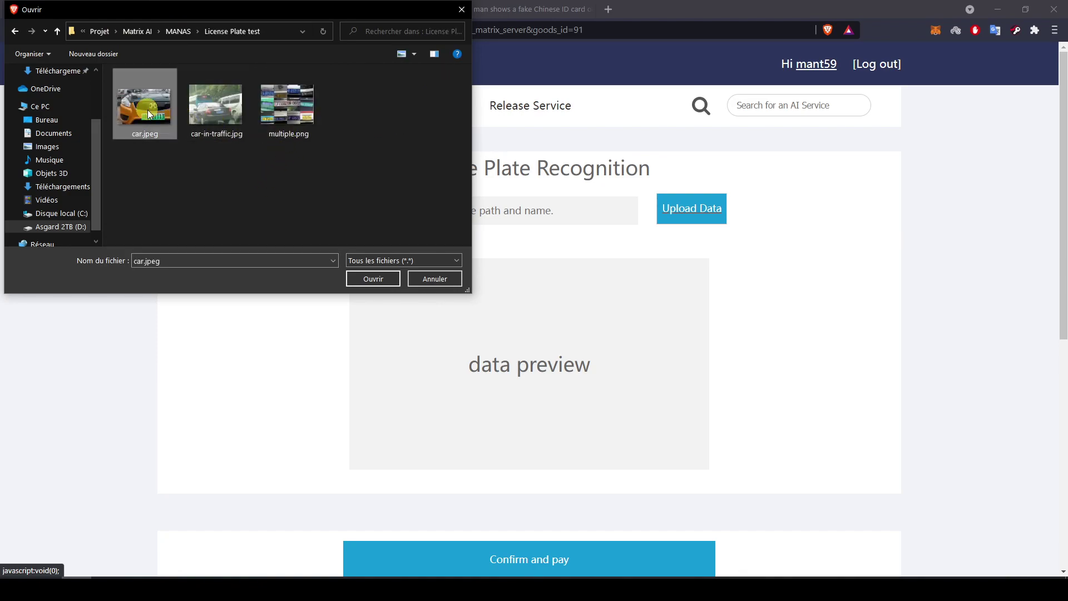
pyautogui.doubleClick(148, 109)
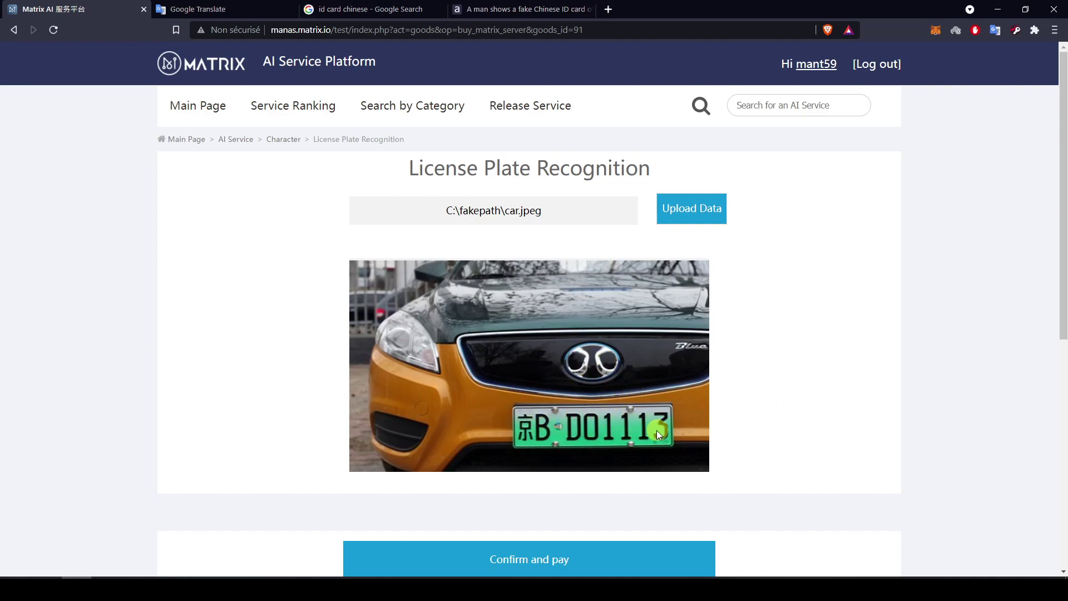
pyautogui.scroll(-3, 813, 417)
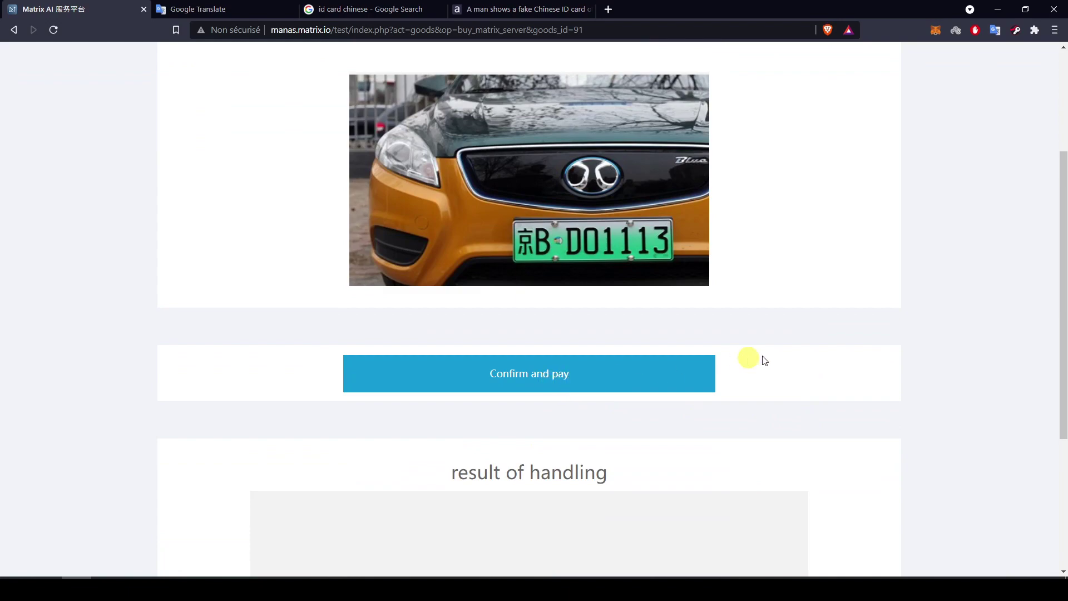
pyautogui.scroll(-4, 692, 416)
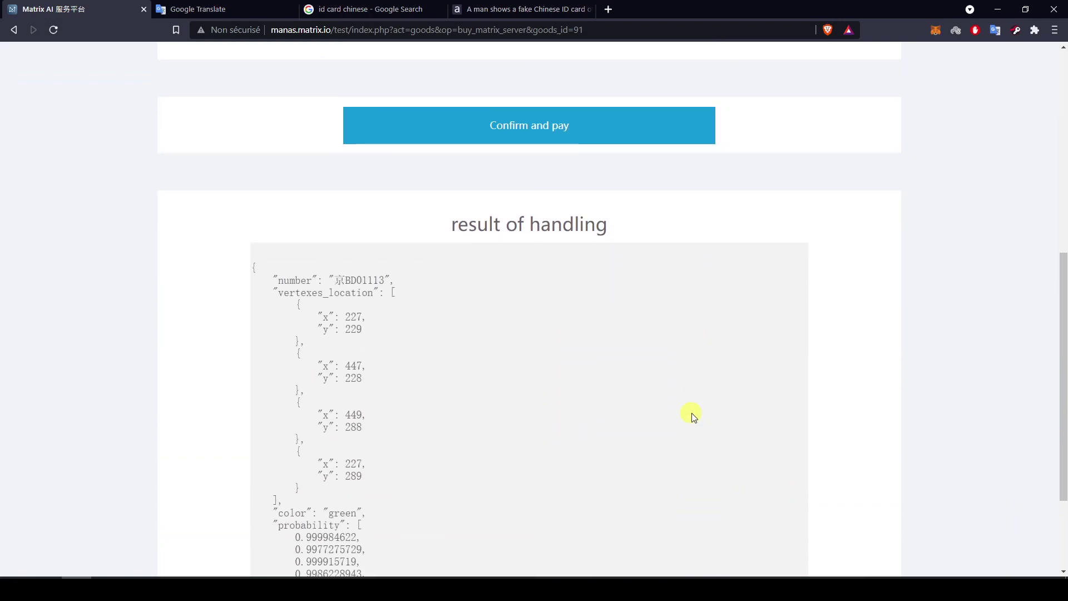
pyautogui.scroll(-2, 634, 386)
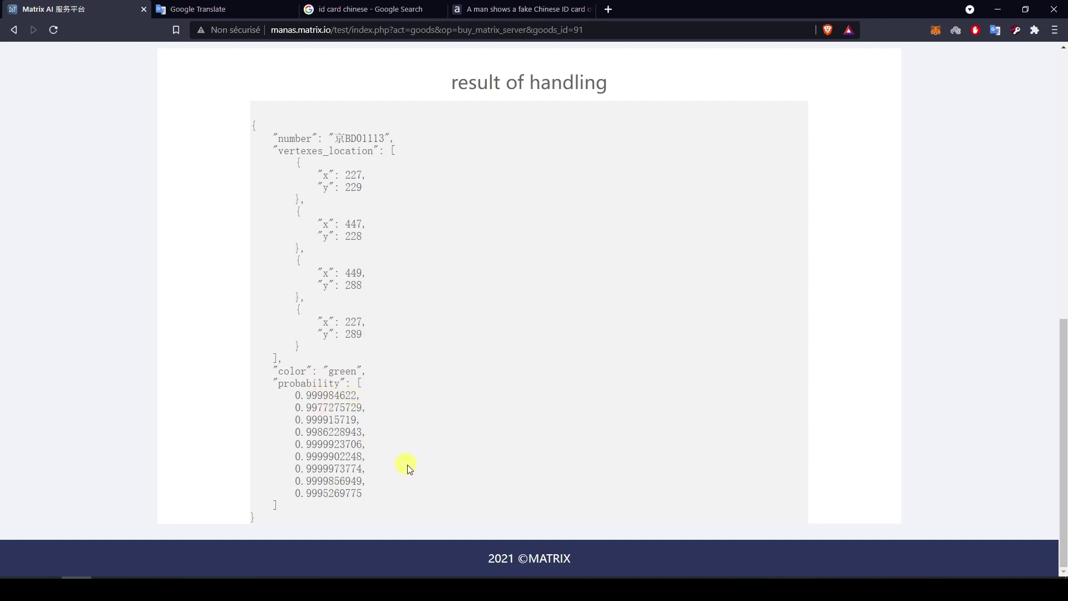
pyautogui.click(497, 578)
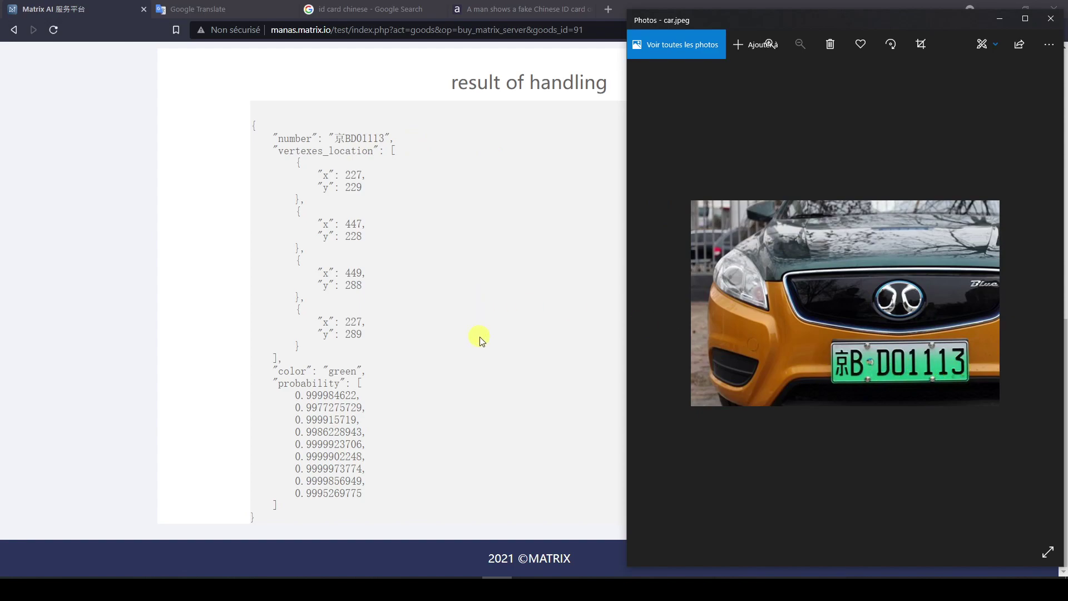
pyautogui.scroll(10, 478, 338)
pyautogui.click(266, 292)
# - Run plate recognition on car-in-traffic.jpg, reading plate 渝D88888 with colour blue
pyautogui.hotkey('alt', 'Left')
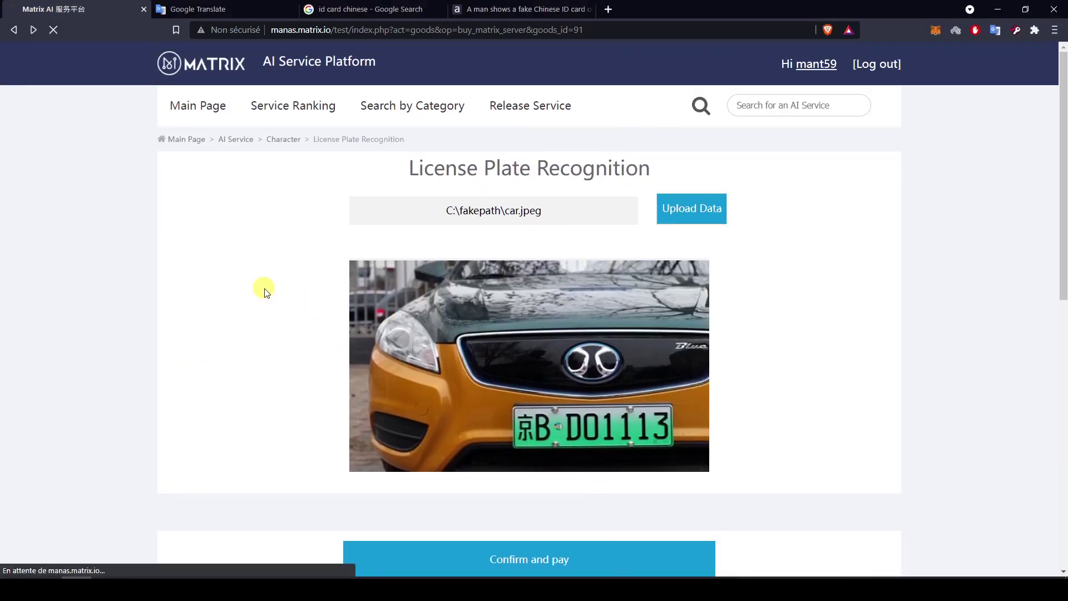
pyautogui.click(803, 400)
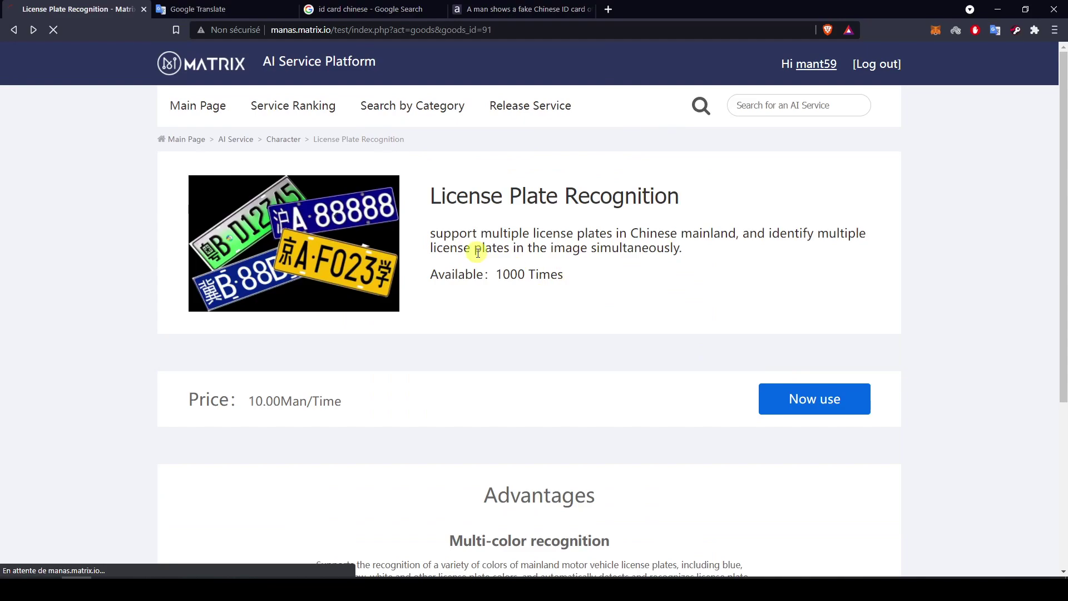
pyautogui.click(677, 217)
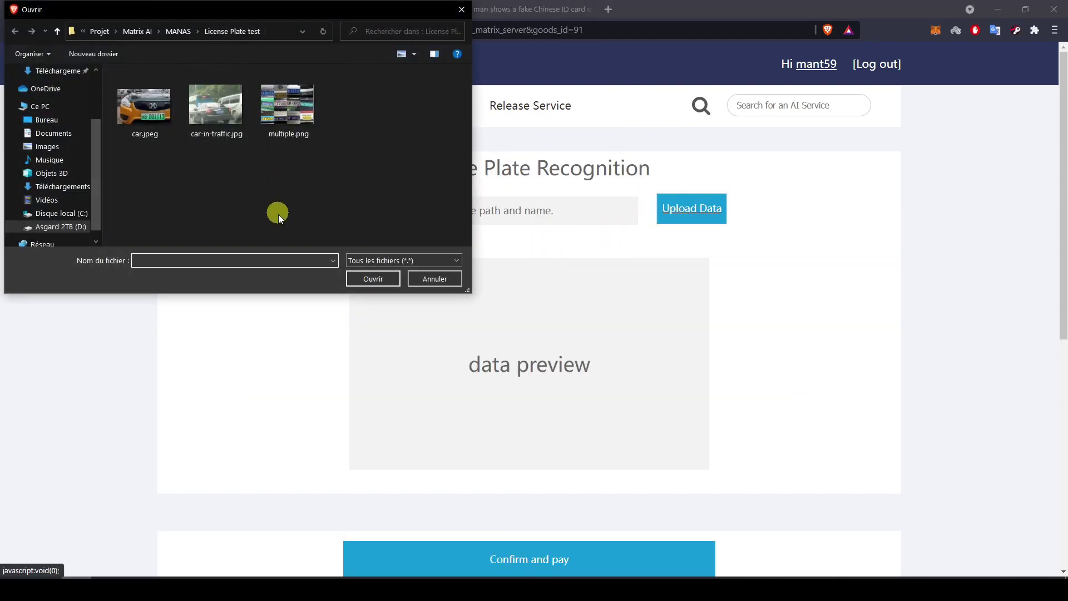
pyautogui.doubleClick(223, 124)
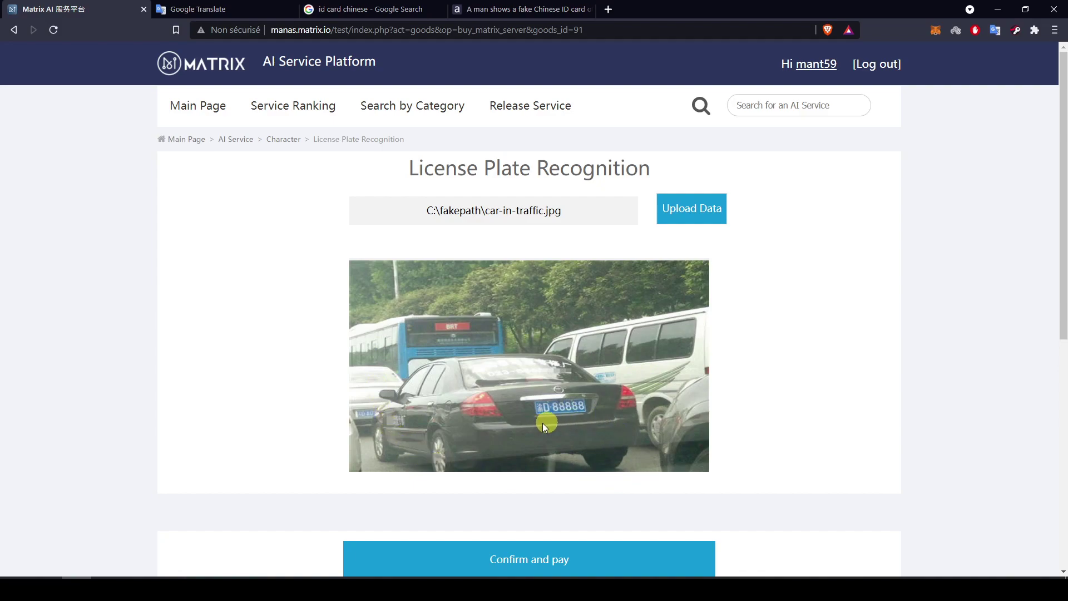
pyautogui.scroll(-2, 728, 430)
pyautogui.click(555, 445)
pyautogui.scroll(-3, 865, 369)
pyautogui.scroll(-3, 866, 370)
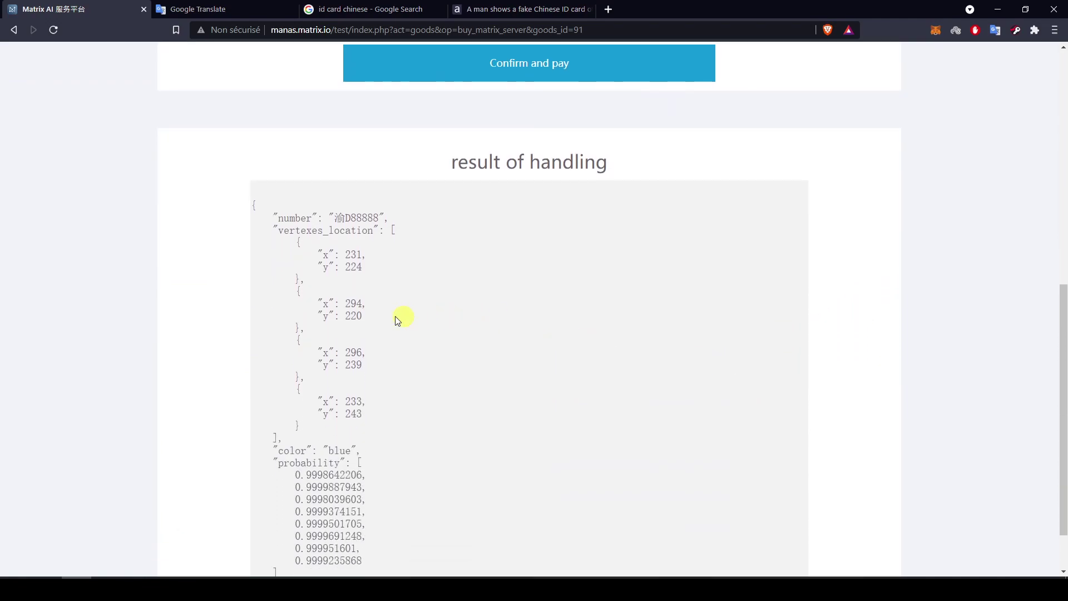
# - Compare the result with car-in-traffic.jpg in Photos, then return to the product page
pyautogui.click(513, 573)
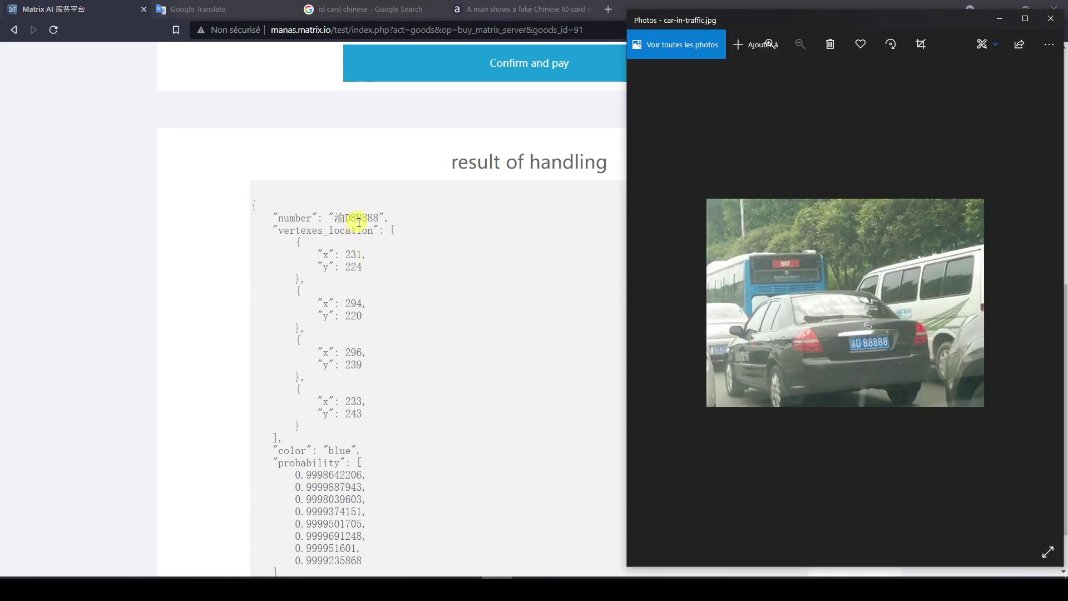
pyautogui.click(460, 340)
pyautogui.scroll(6, 544, 367)
pyautogui.hotkey('alt', 'Left')
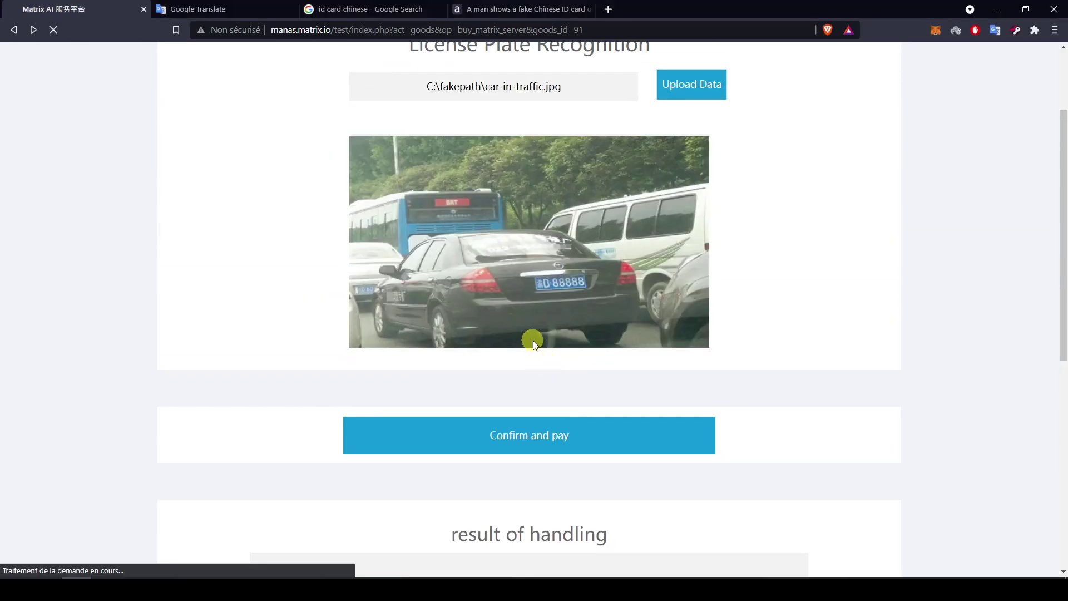
pyautogui.click(804, 396)
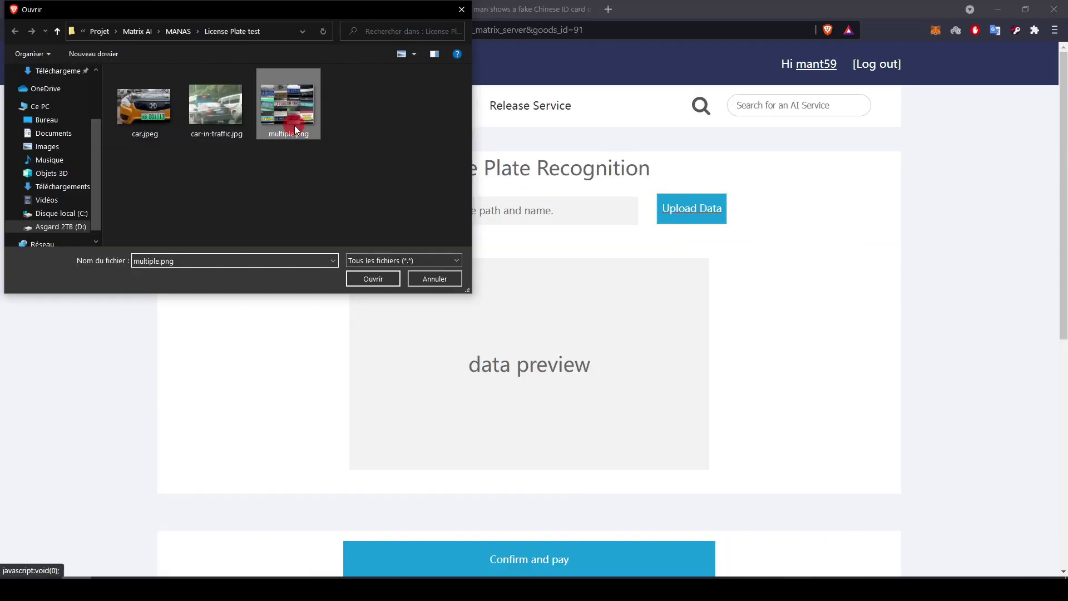
pyautogui.doubleClick(295, 126)
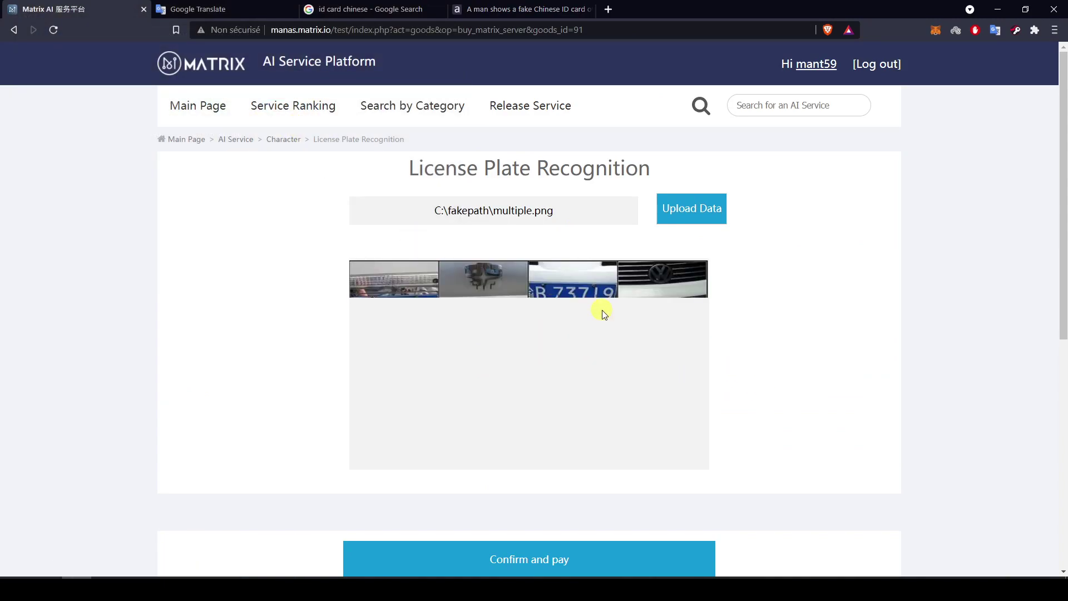
pyautogui.scroll(-2, 828, 381)
pyautogui.click(544, 442)
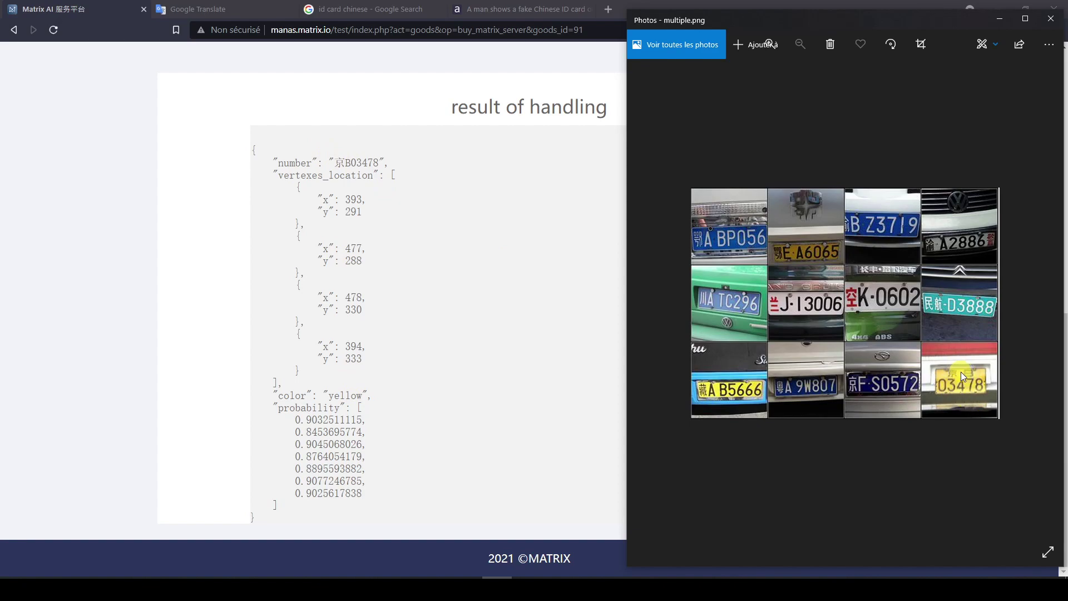
pyautogui.scroll(4, 453, 354)
pyautogui.scroll(-4, 473, 361)
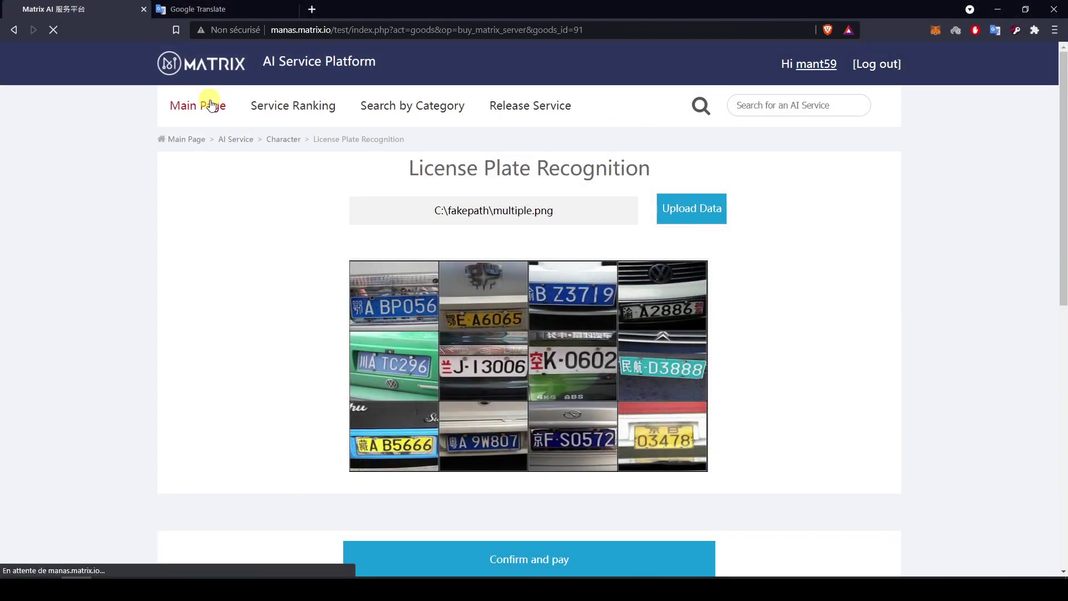
pyautogui.click(207, 106)
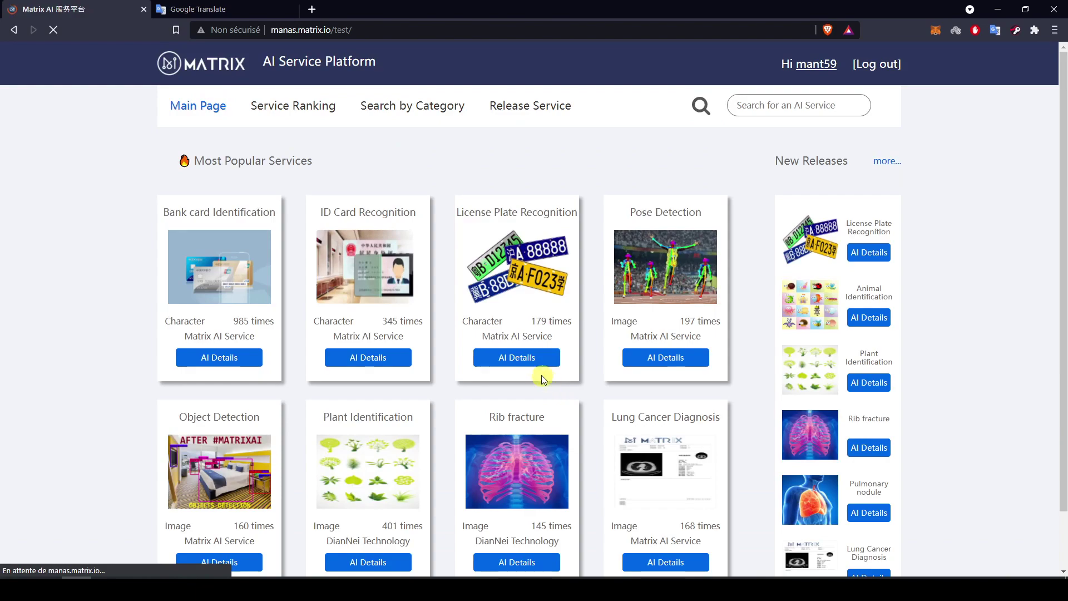
# - Identify the Sansevieria photo, which ranks 虎尾兰 first at 0.69416726, and select that name
pyautogui.scroll(-2, 359, 370)
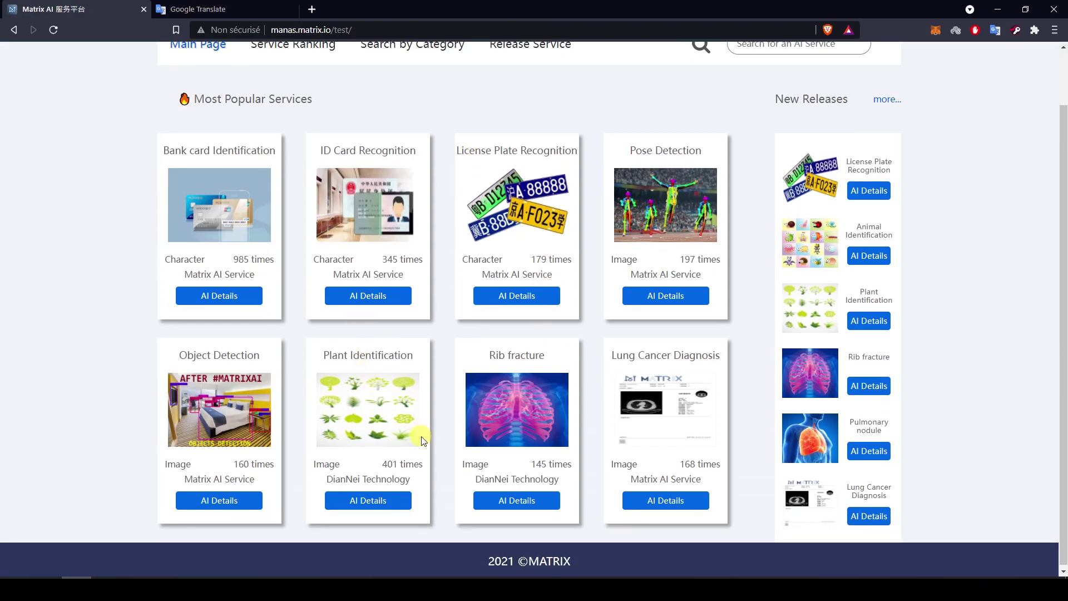
pyautogui.click(367, 500)
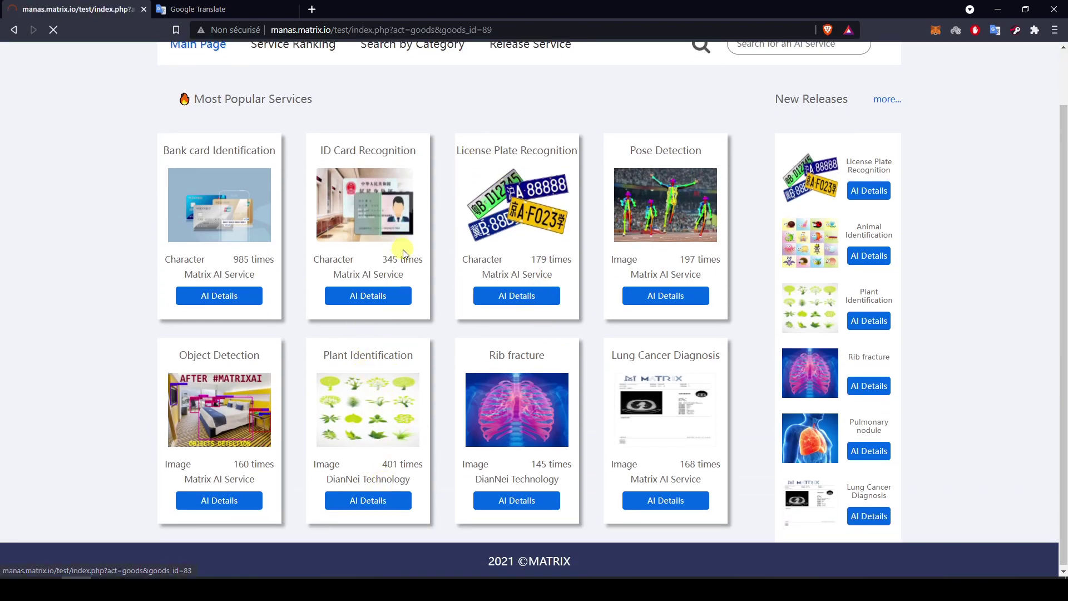
pyautogui.click(811, 399)
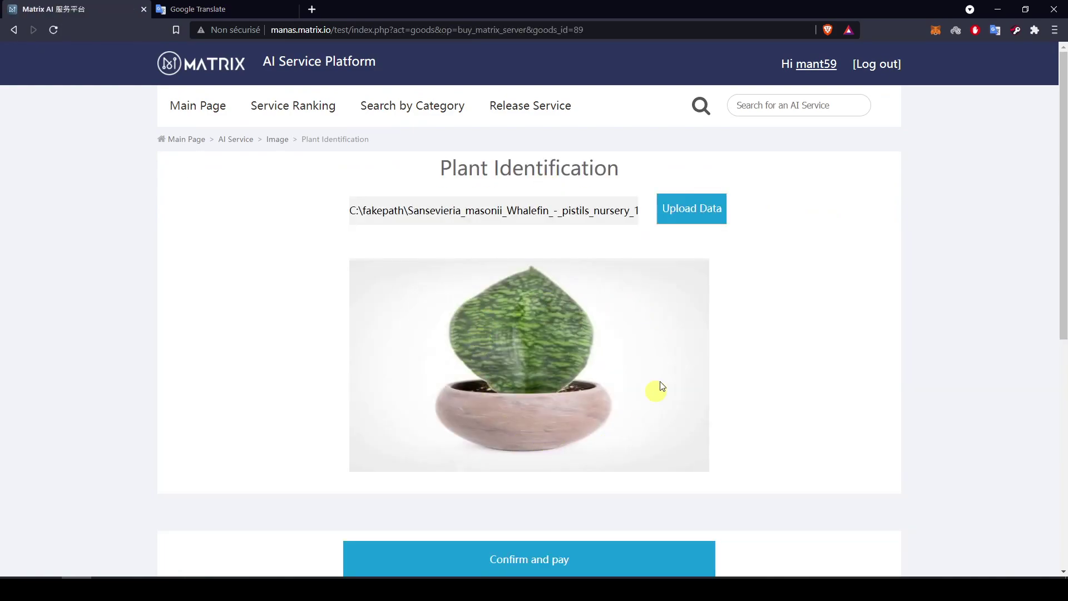
pyautogui.scroll(-2, 752, 369)
pyautogui.click(561, 435)
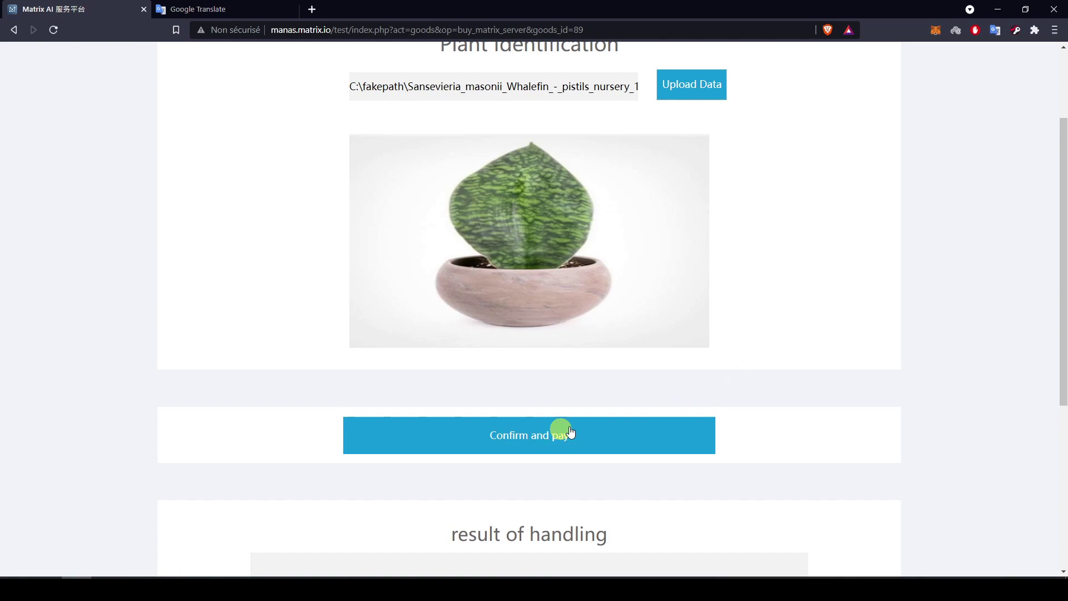
pyautogui.scroll(-5, 807, 324)
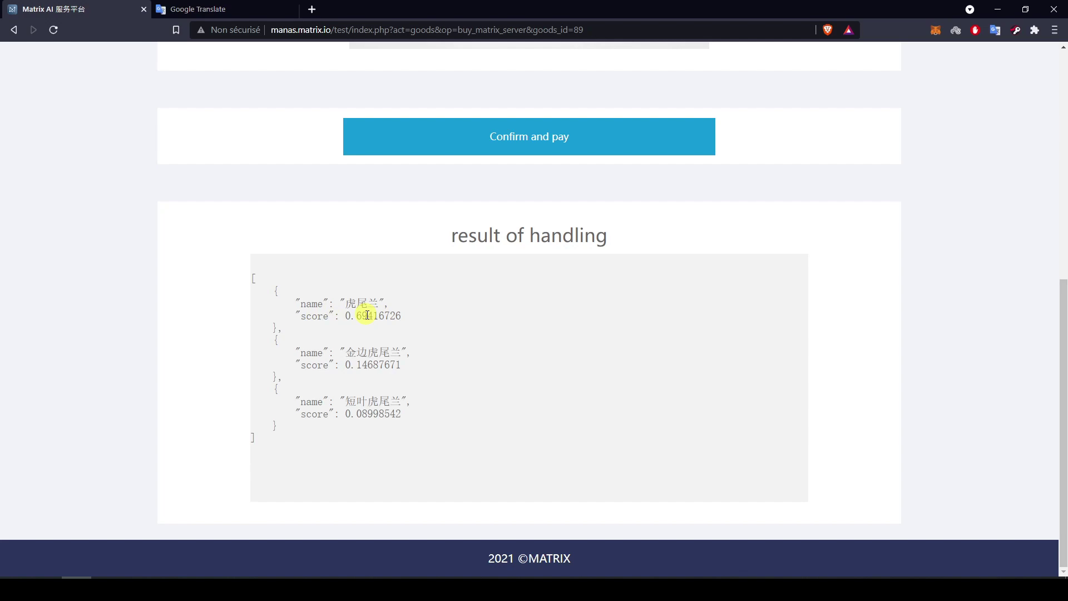
pyautogui.moveTo(345, 303); pyautogui.dragTo(375, 305)
pyautogui.hotkey('ctrl', 'c')
# - Translate 虎尾兰 into English in Google Translate, giving 'Tiger tail orchid'
pyautogui.click(220, 10)
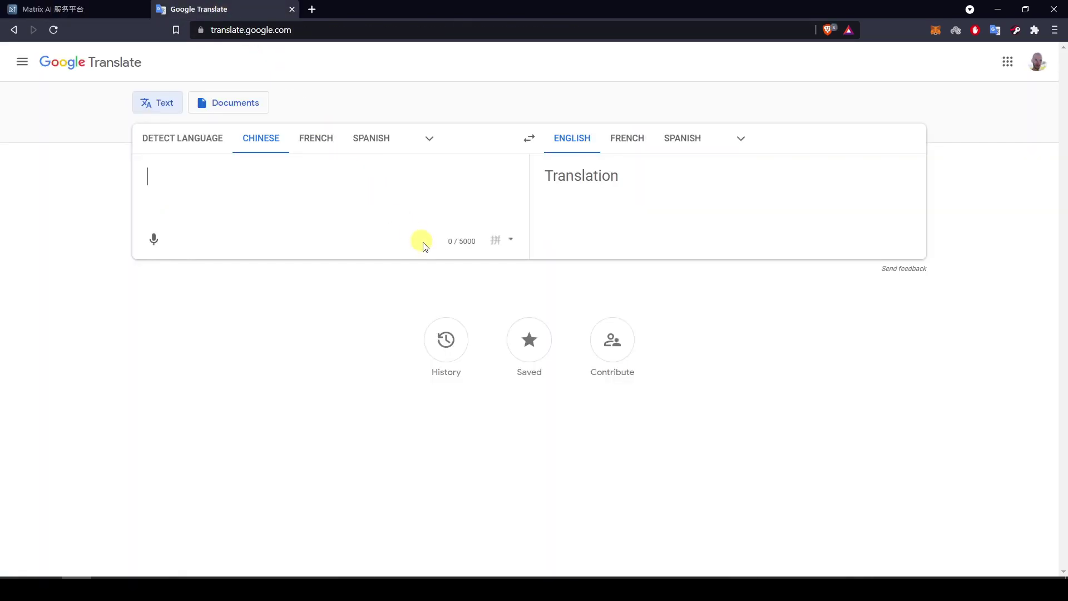
pyautogui.hotkey('ctrl', 'v')
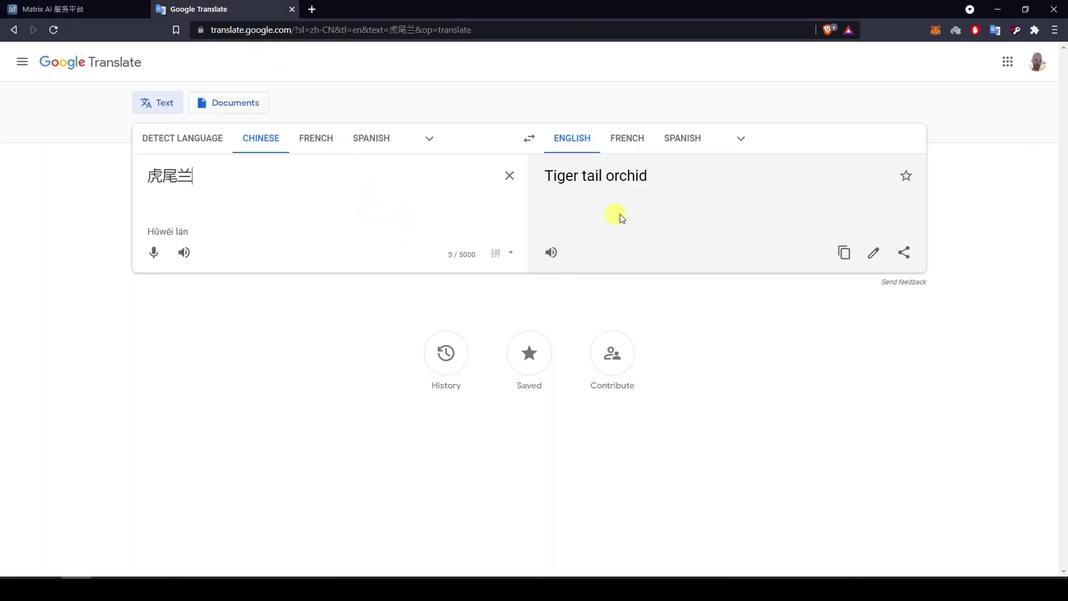
pyautogui.moveTo(656, 183); pyautogui.dragTo(540, 177)
pyautogui.hotkey('ctrl', 'c')
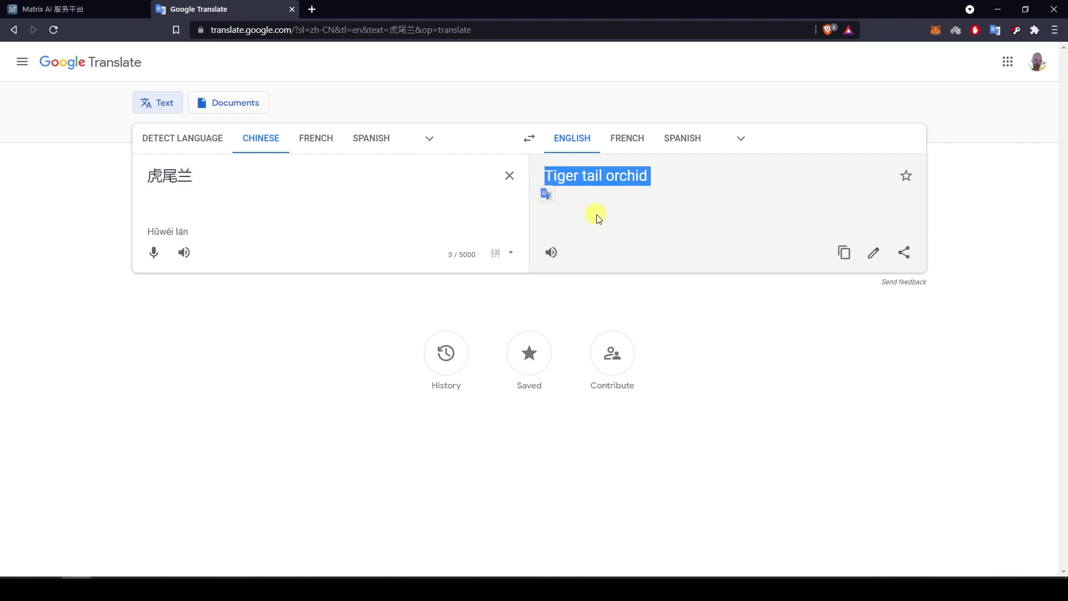
# - Search the web for 'Tiger tail orchid' in a new tab
pyautogui.click(312, 9)
pyautogui.hotkey('ctrl', 'v')
pyautogui.press('Return')
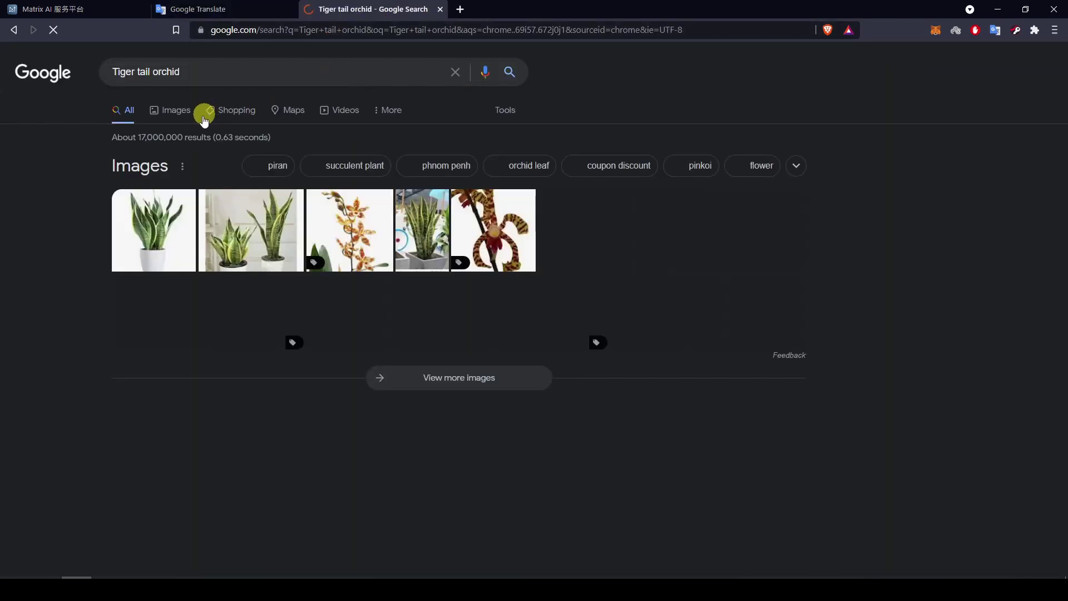
# - Browse Tiger tail orchid image results, preview the potted snake plants, then return to the Matrix AI results
pyautogui.click(167, 110)
pyautogui.scroll(-3, 366, 220)
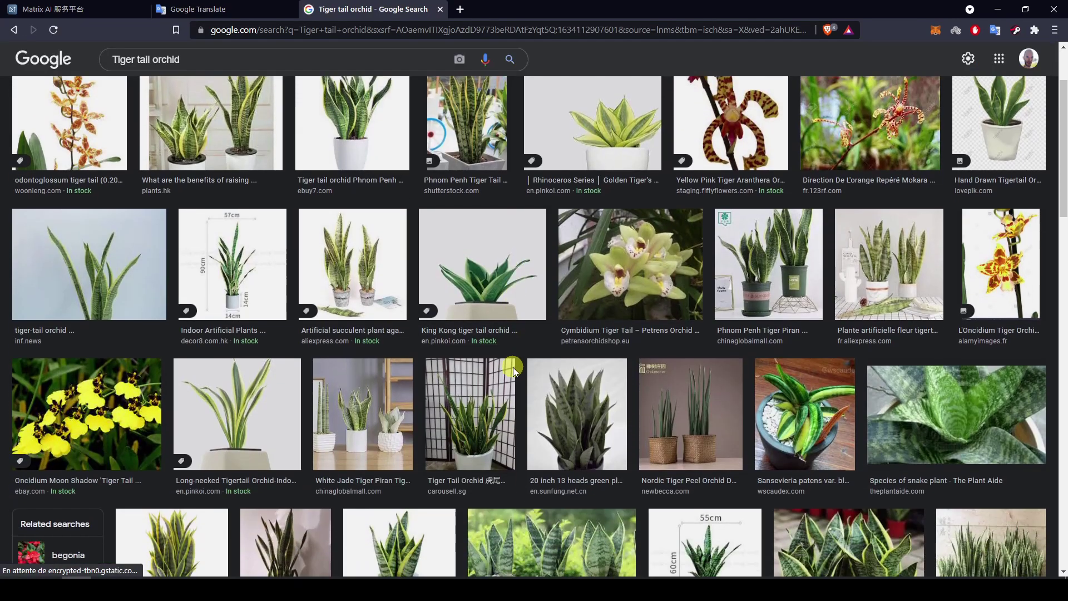
pyautogui.scroll(-3, 426, 368)
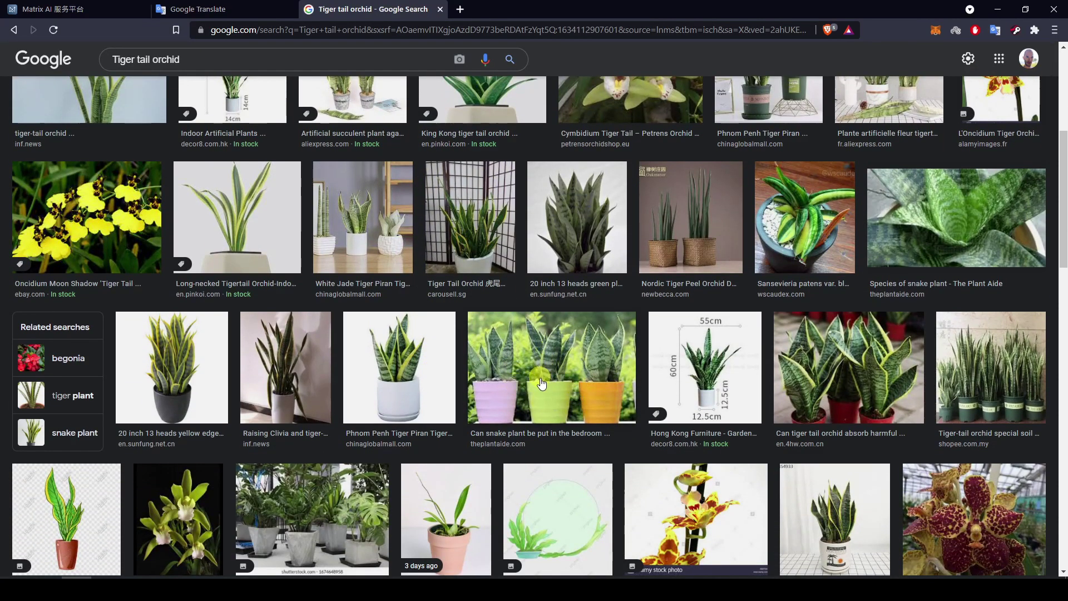
pyautogui.click(541, 384)
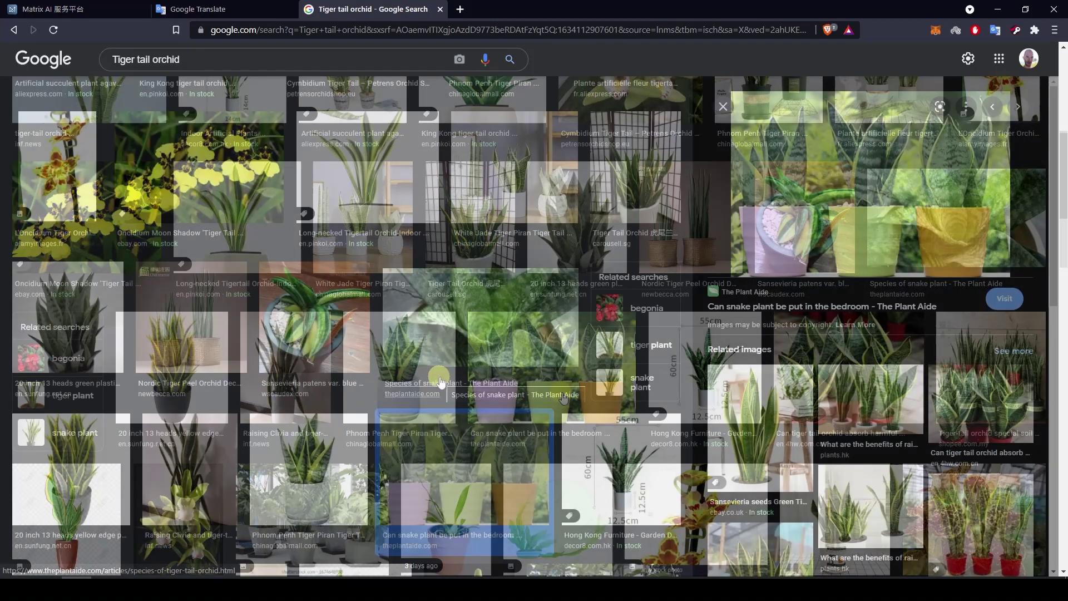
pyautogui.scroll(10, 440, 382)
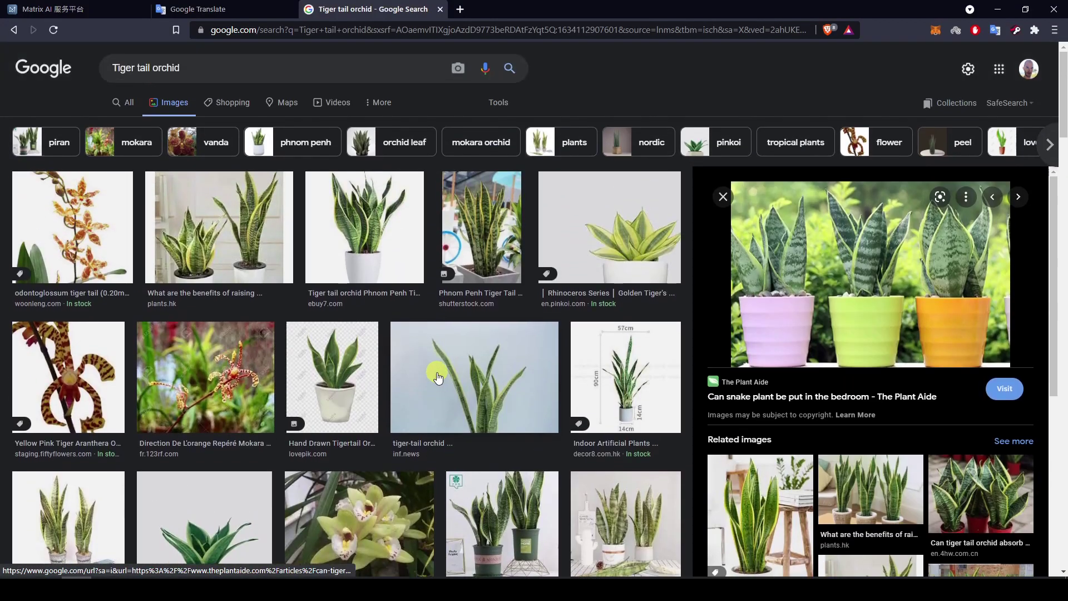
pyautogui.click(196, 9)
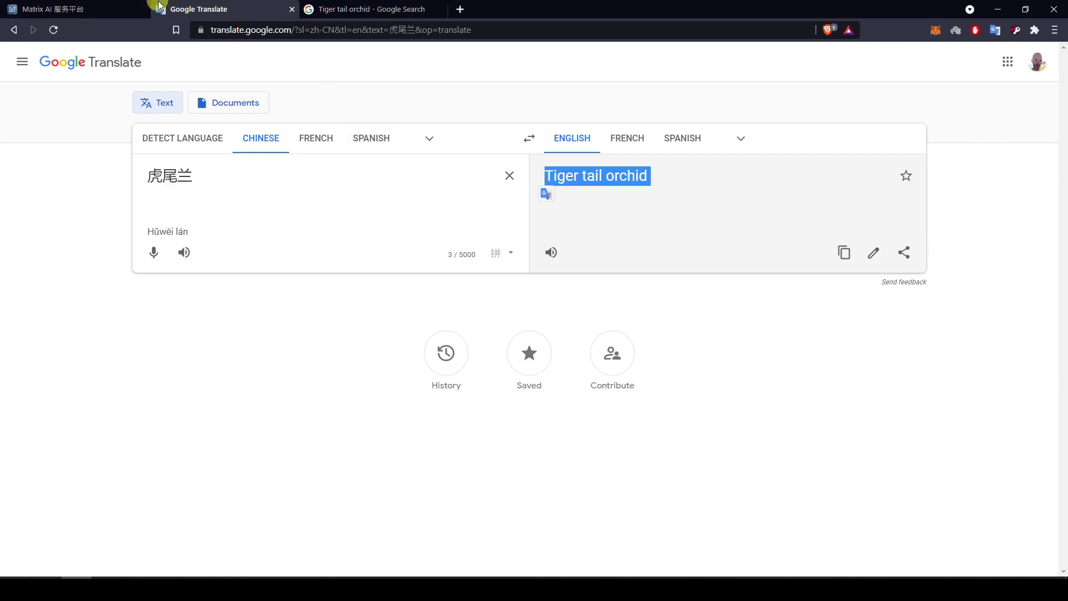
pyautogui.click(97, 6)
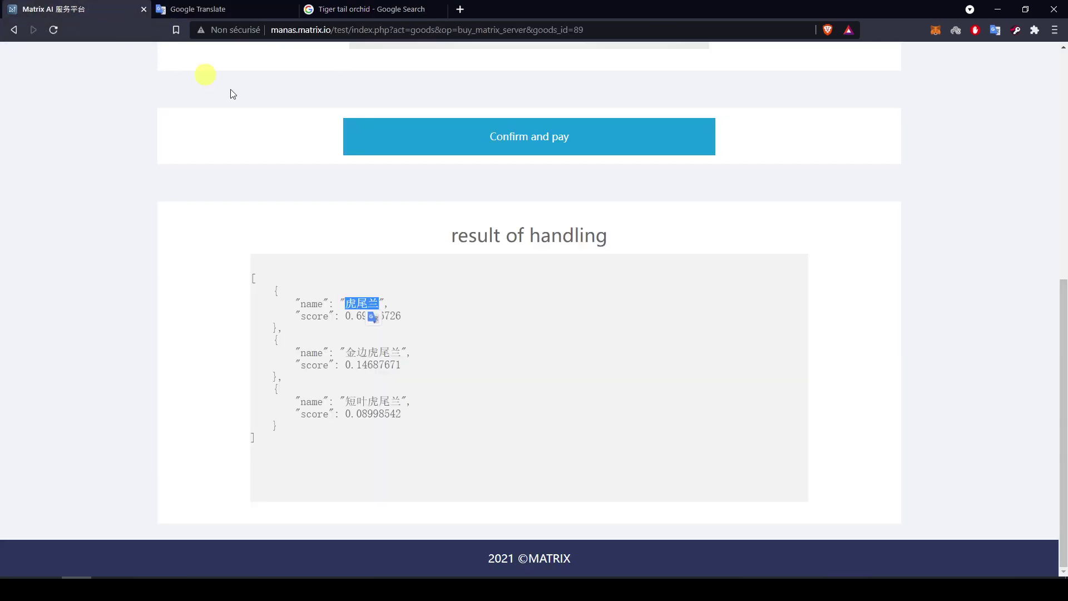
# - Highlight the top 虎尾兰 result's score value in the plant identification result
pyautogui.click(351, 316)
pyautogui.moveTo(347, 316); pyautogui.dragTo(374, 316)
pyautogui.click(381, 317)
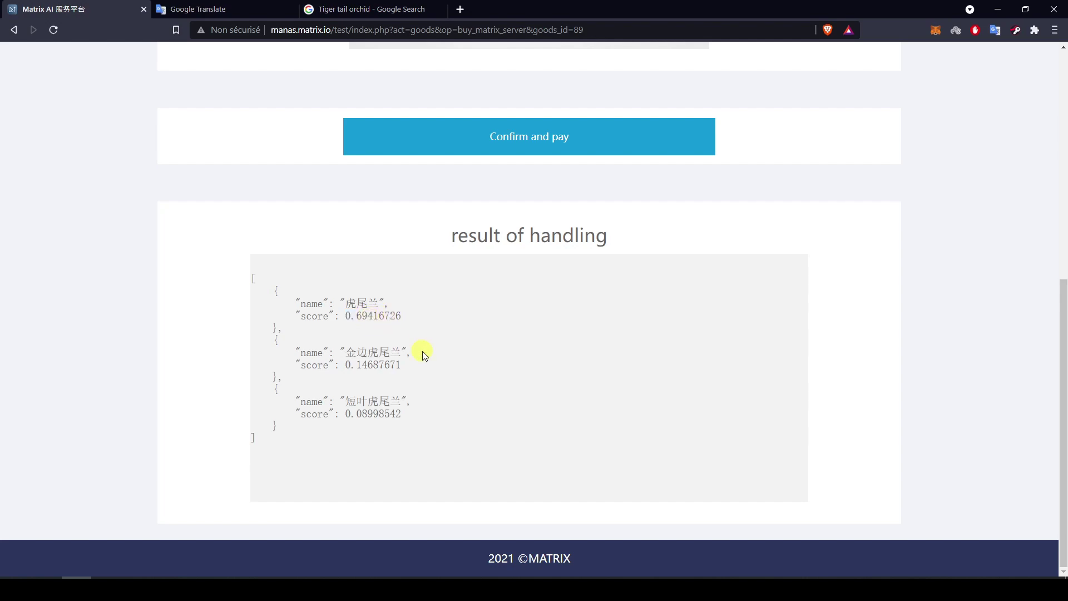
pyautogui.scroll(8, 611, 322)
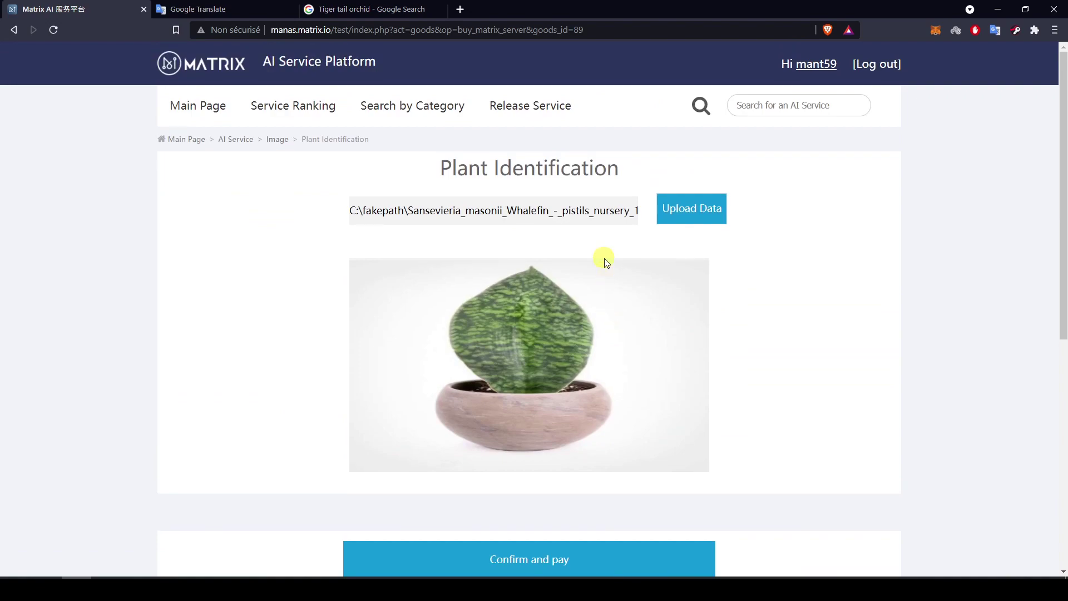
# - Run Plant Identification on the hemp flower photo, which ranks 大麻 first
pyautogui.hotkey('alt', 'Left')
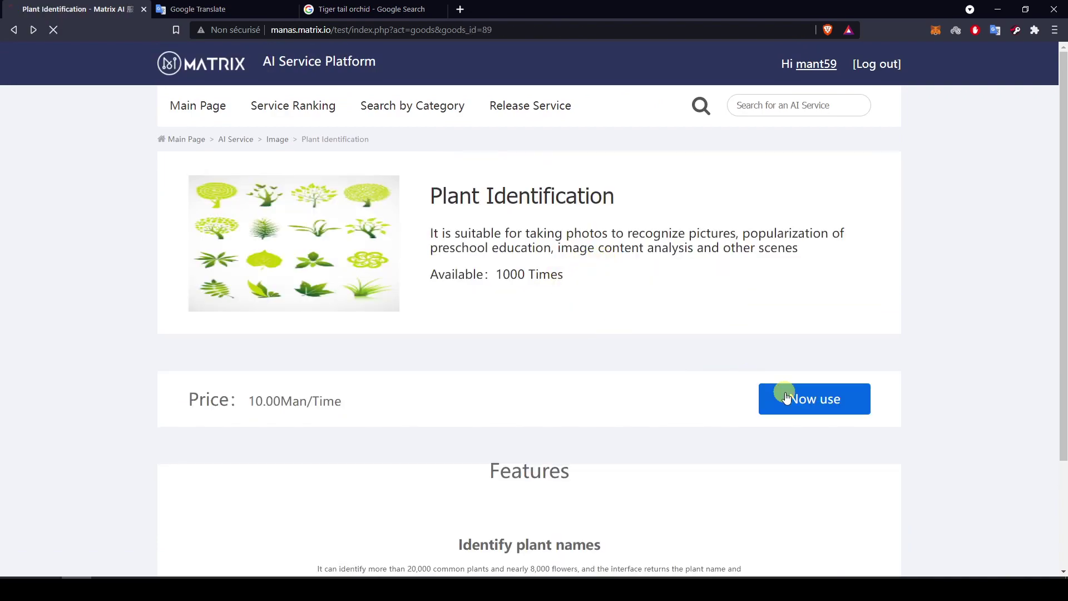
pyautogui.click(782, 395)
pyautogui.click(665, 209)
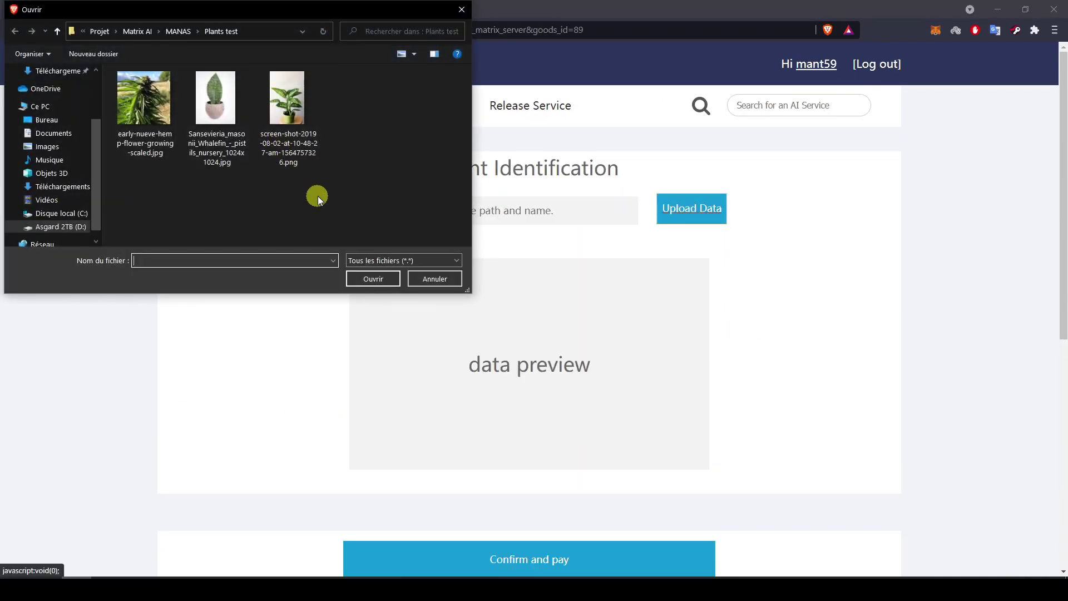
pyautogui.doubleClick(146, 139)
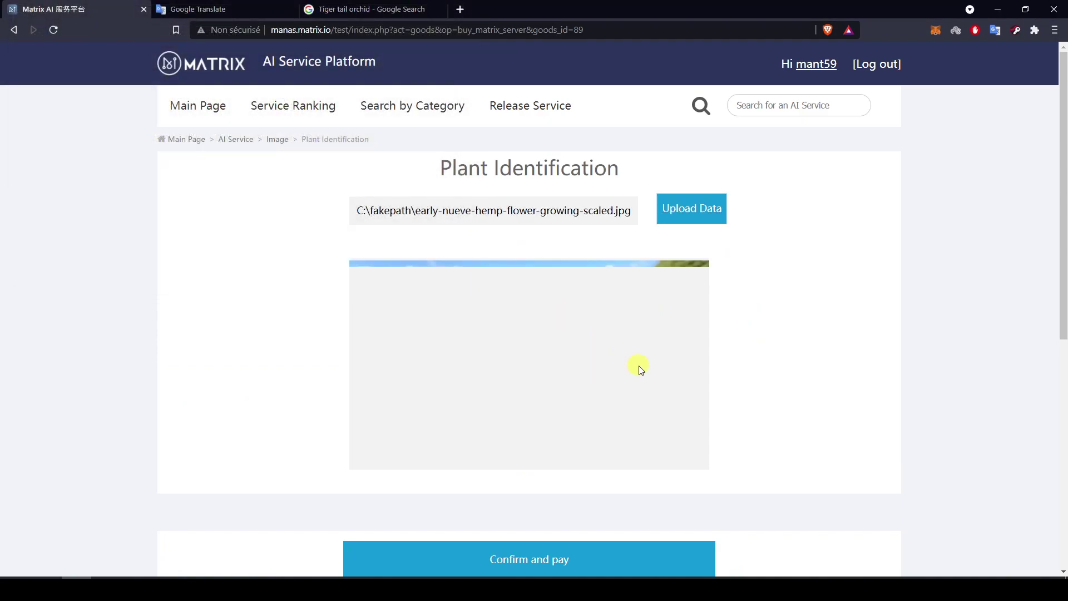
pyautogui.scroll(-8, 639, 366)
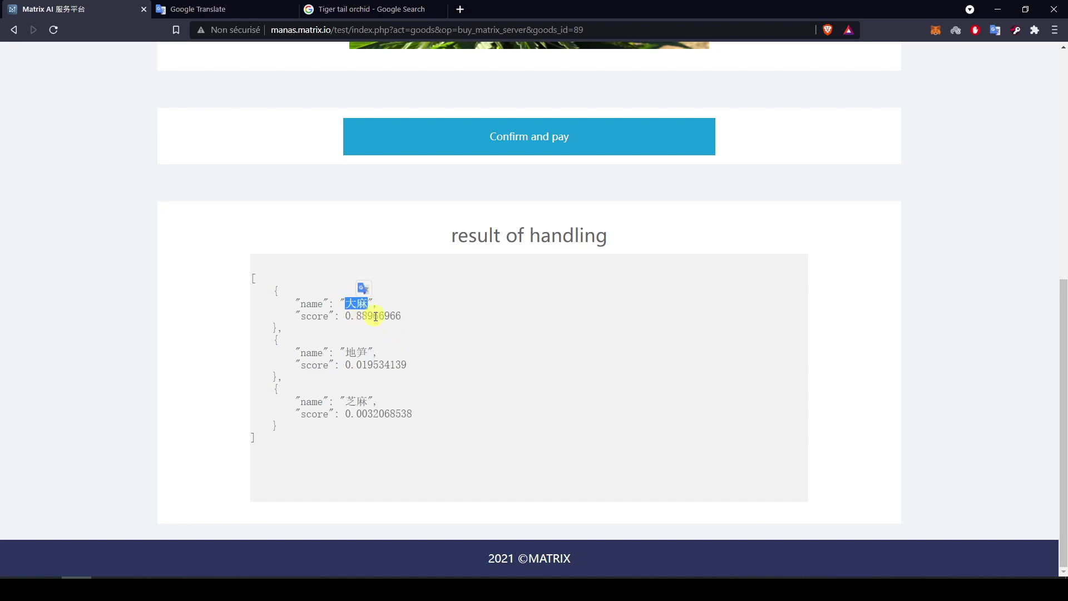
# - Translate 大麻 as 'marijuana', then return to the Plant Identification service page
pyautogui.click(370, 9)
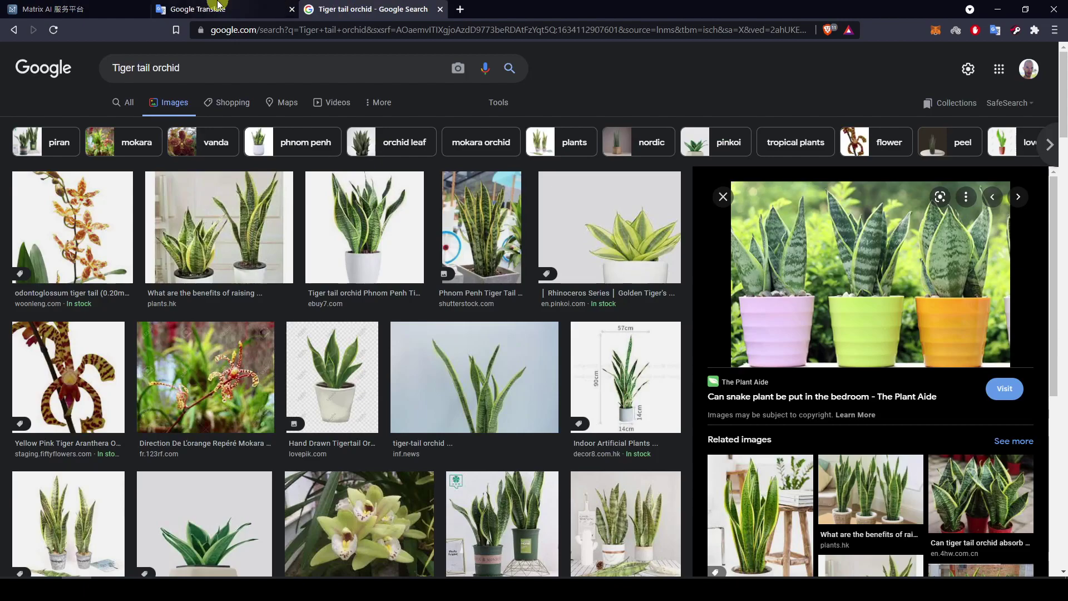
pyautogui.click(203, 9)
pyautogui.press('Return')
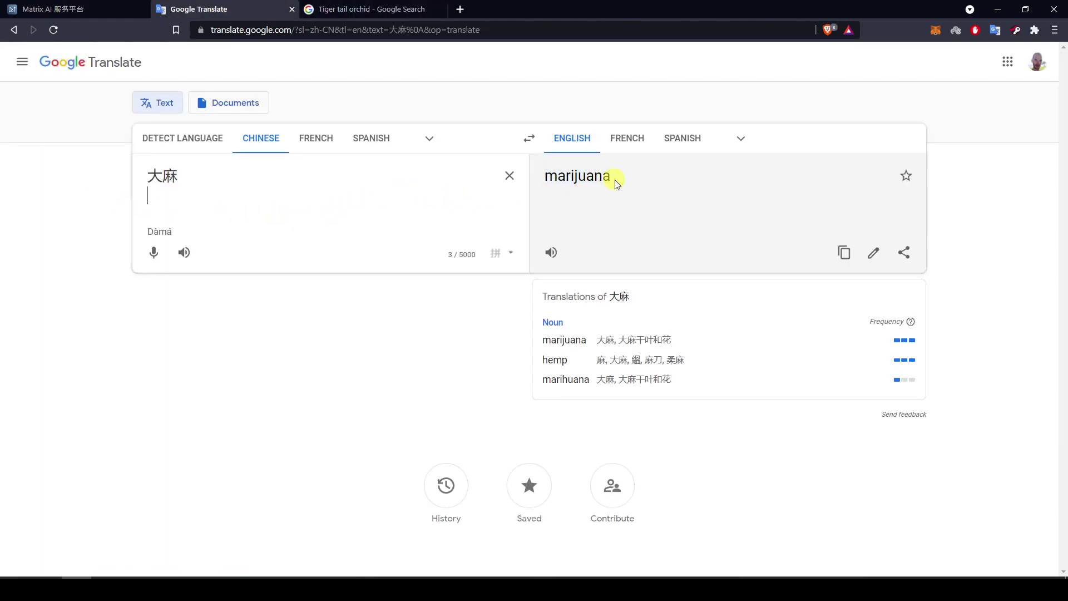
pyautogui.click(48, 9)
pyautogui.hotkey('alt', 'Left')
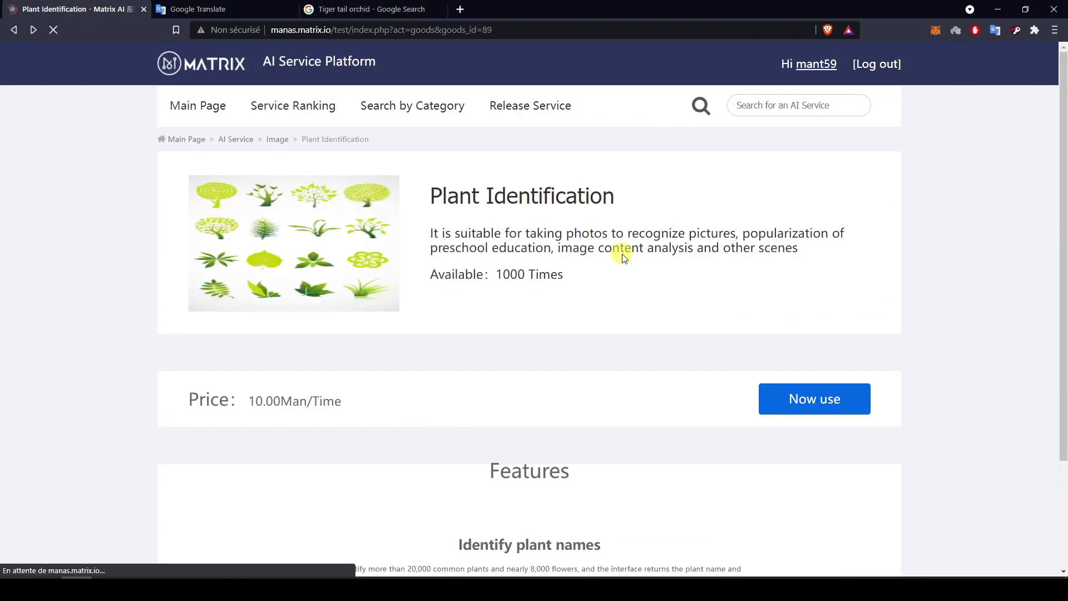
# - Identify the potted plant screenshot, which ranks 花叶万年青 first at 0.82126355, and select that name
pyautogui.click(807, 388)
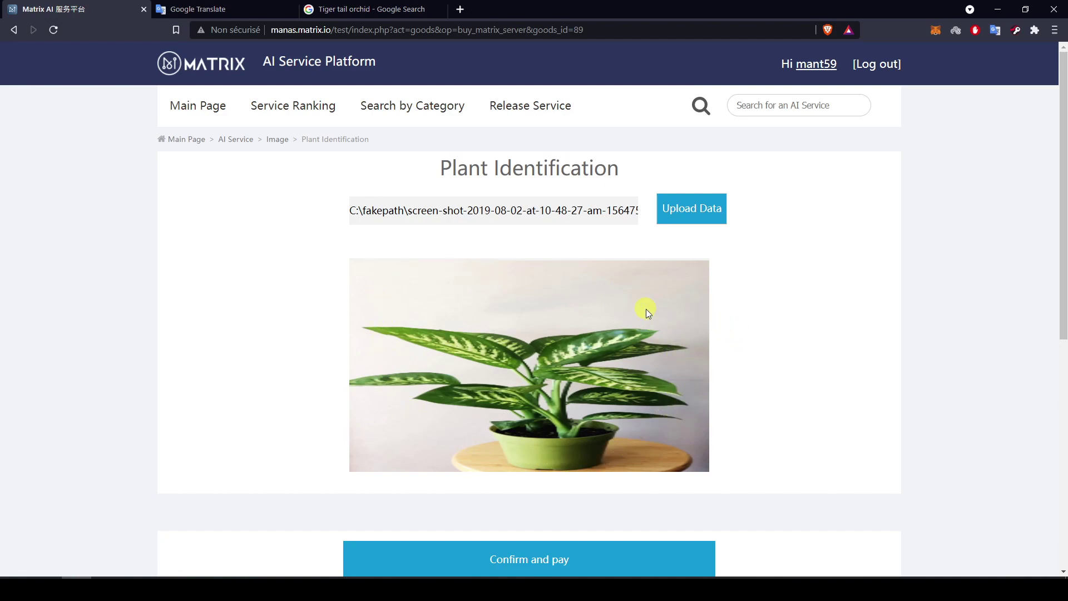
pyautogui.scroll(-4, 770, 401)
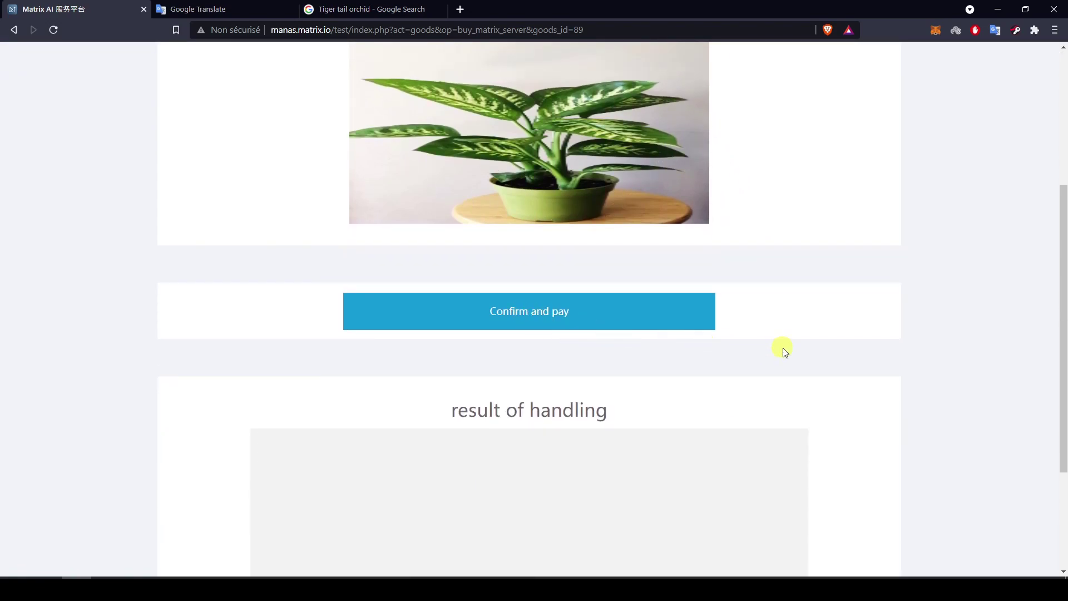
pyautogui.scroll(-2, 783, 351)
pyautogui.scroll(-1, 783, 351)
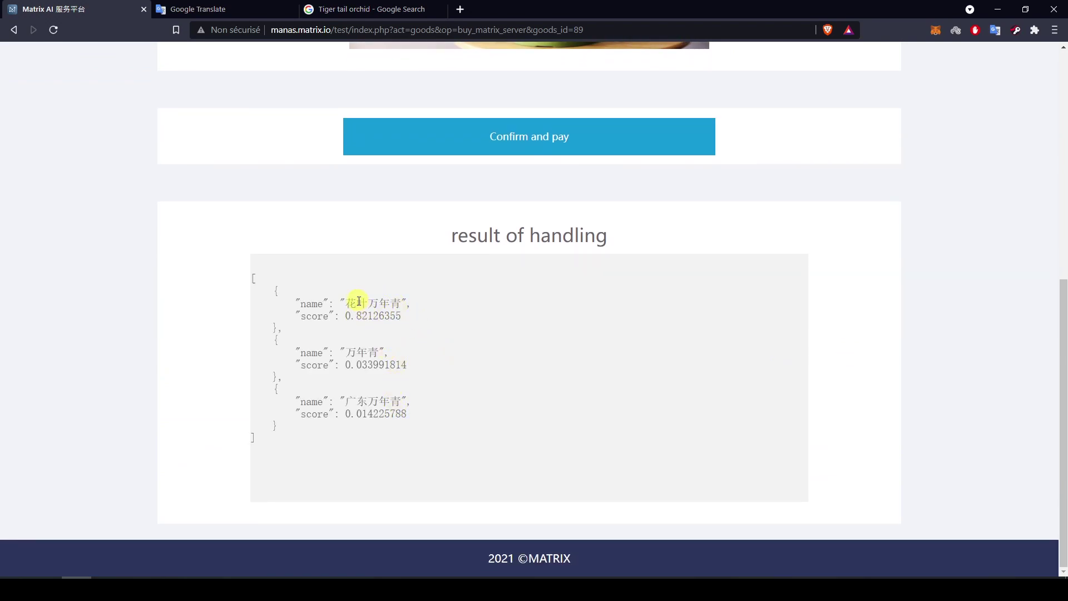
pyautogui.moveTo(347, 302); pyautogui.dragTo(403, 303)
pyautogui.hotkey('ctrl', 'c')
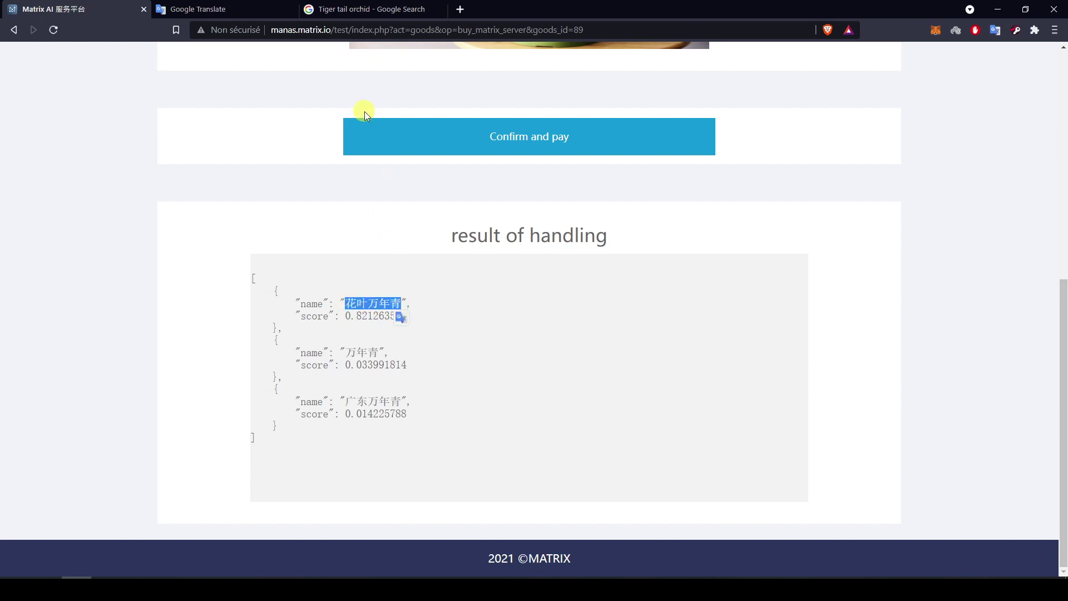
pyautogui.click(240, 5)
# - Translate 花叶万年青 into English as 'Dieffenbachia' and copy the translation
pyautogui.hotkey('ctrl', 'a')
pyautogui.hotkey('ctrl', 'v')
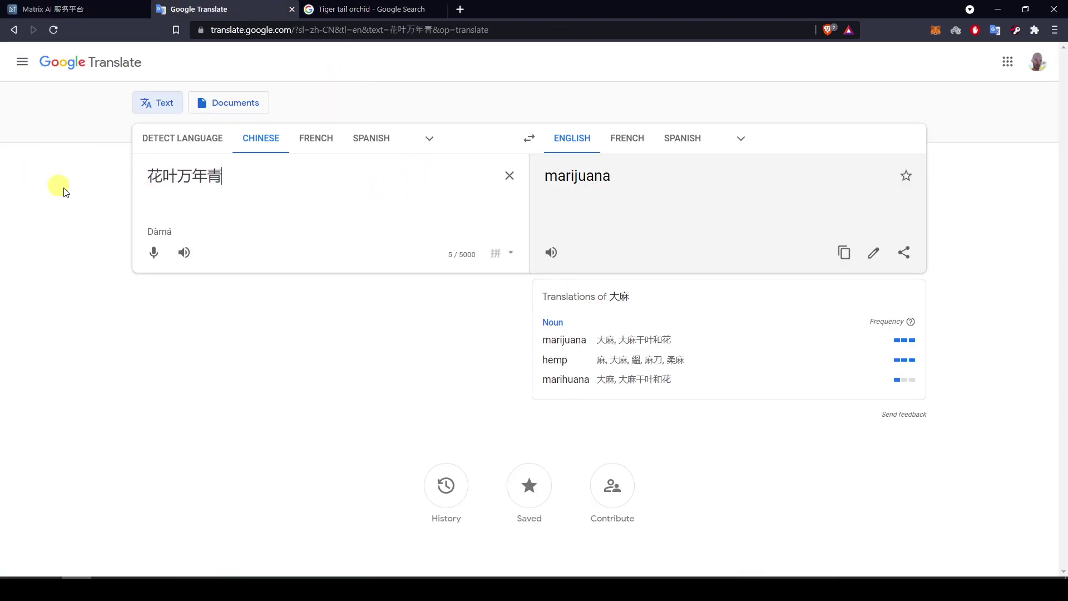
pyautogui.click(844, 252)
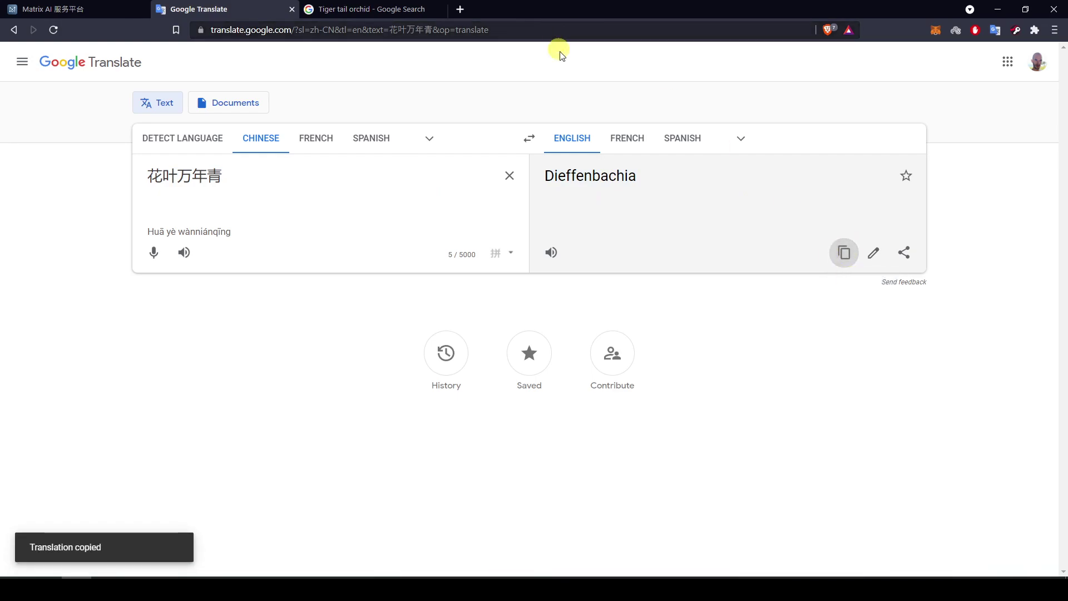
# - Search images of Dieffenbachia and compare them with the tested plant photo
pyautogui.click(378, 8)
pyautogui.press('/')
pyautogui.hotkey('ctrl', 'v')
pyautogui.click(98, 95)
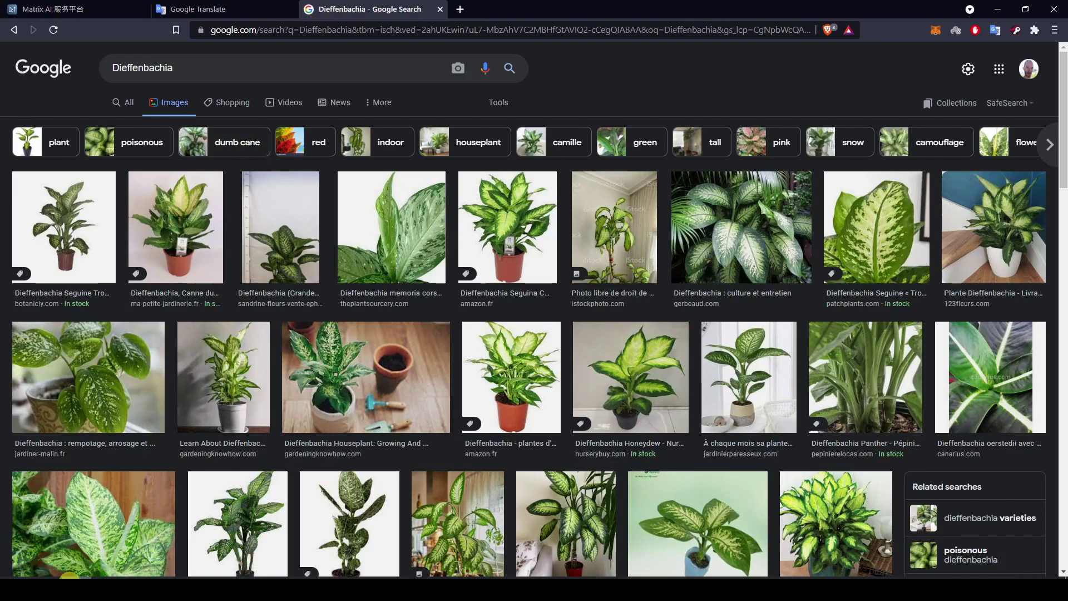
pyautogui.click(53, 582)
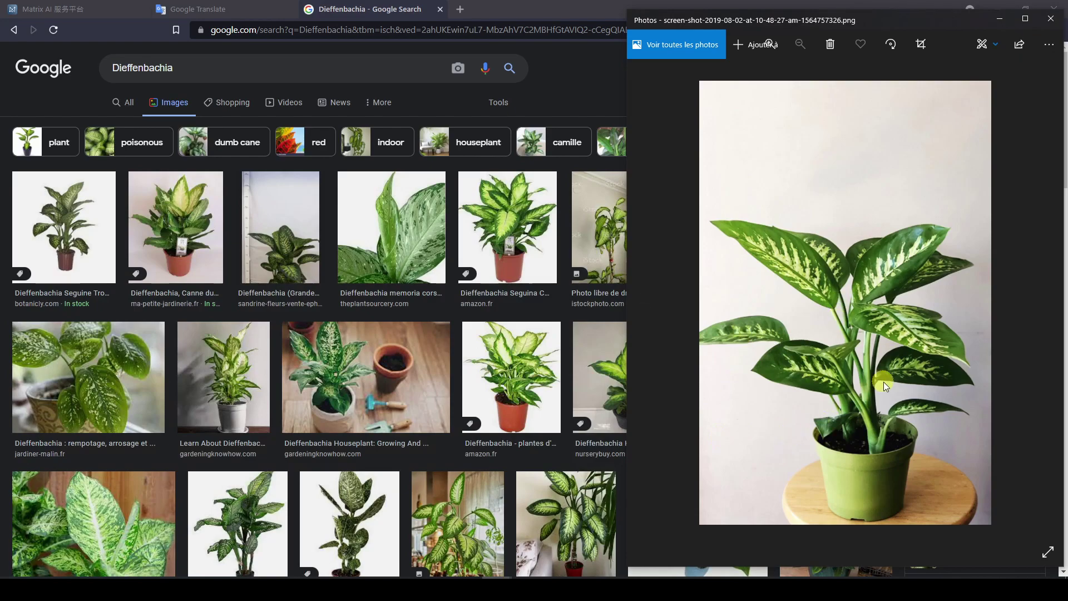
pyautogui.scroll(-4, 571, 283)
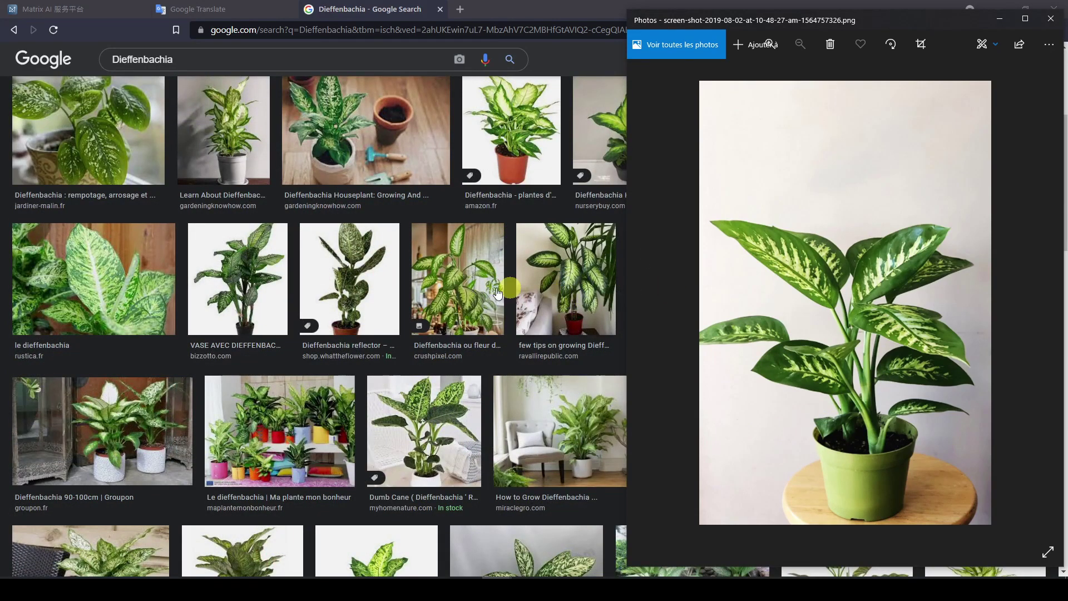
pyautogui.click(443, 322)
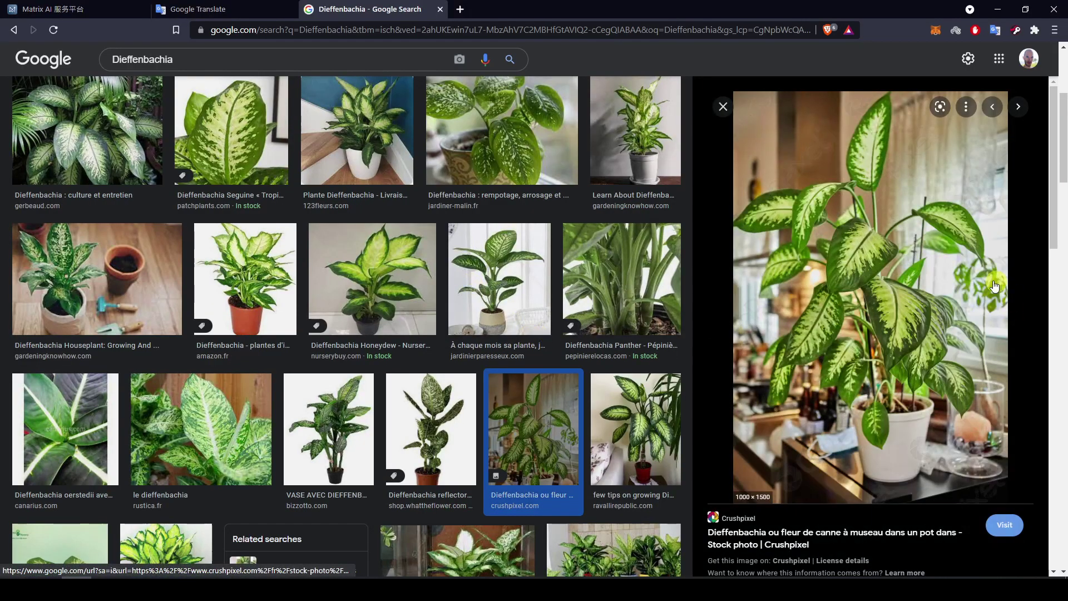
pyautogui.click(109, 8)
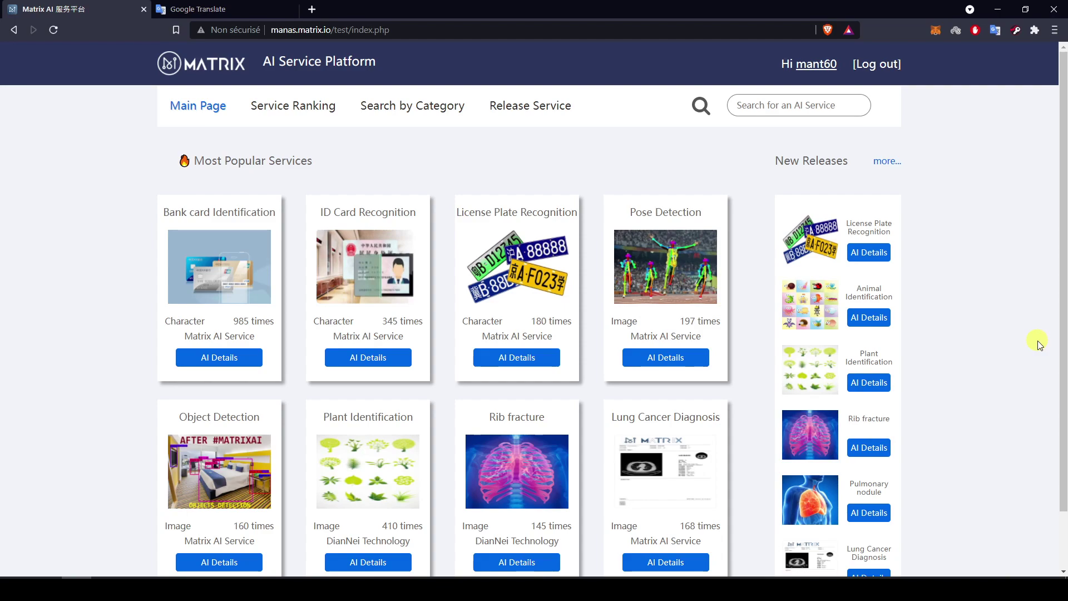
# - Run Animal Identification on lion.jpg, which ranks 狮子 first at 0.995323
pyautogui.click(869, 318)
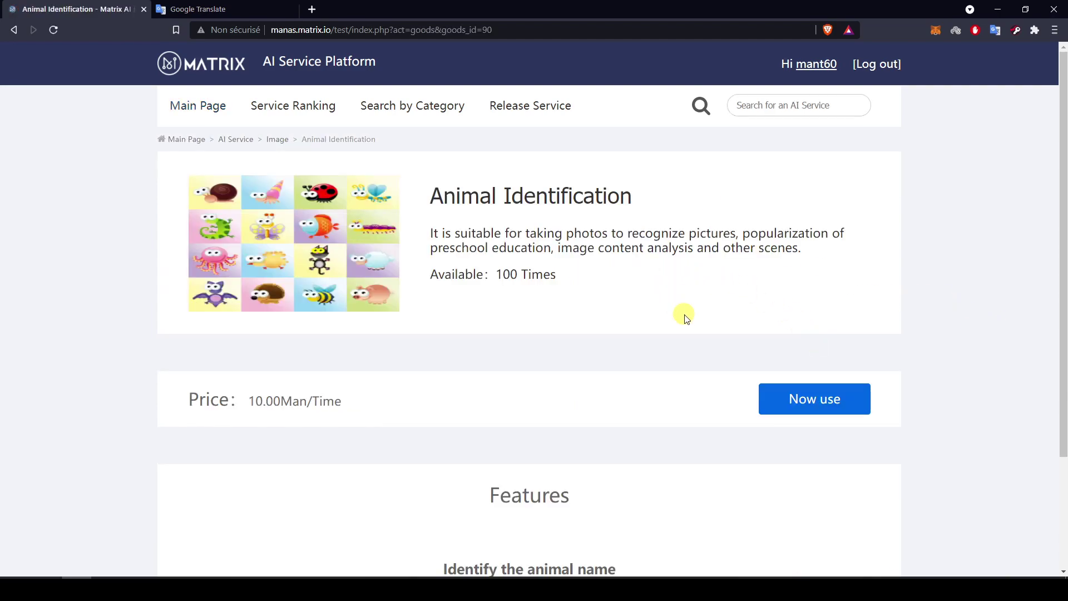
pyautogui.click(814, 399)
pyautogui.click(690, 214)
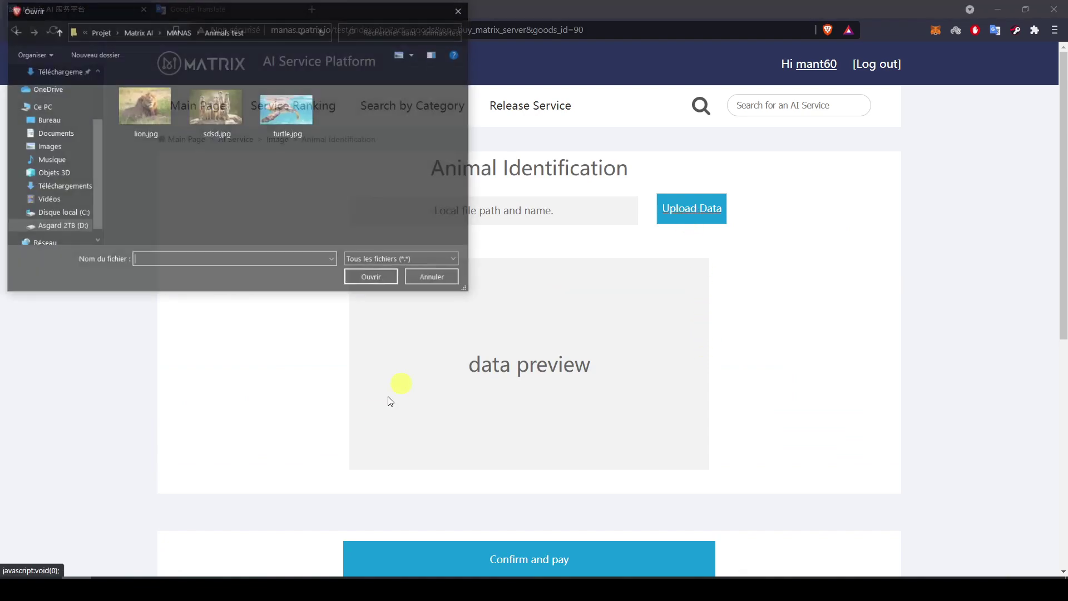
pyautogui.doubleClick(138, 117)
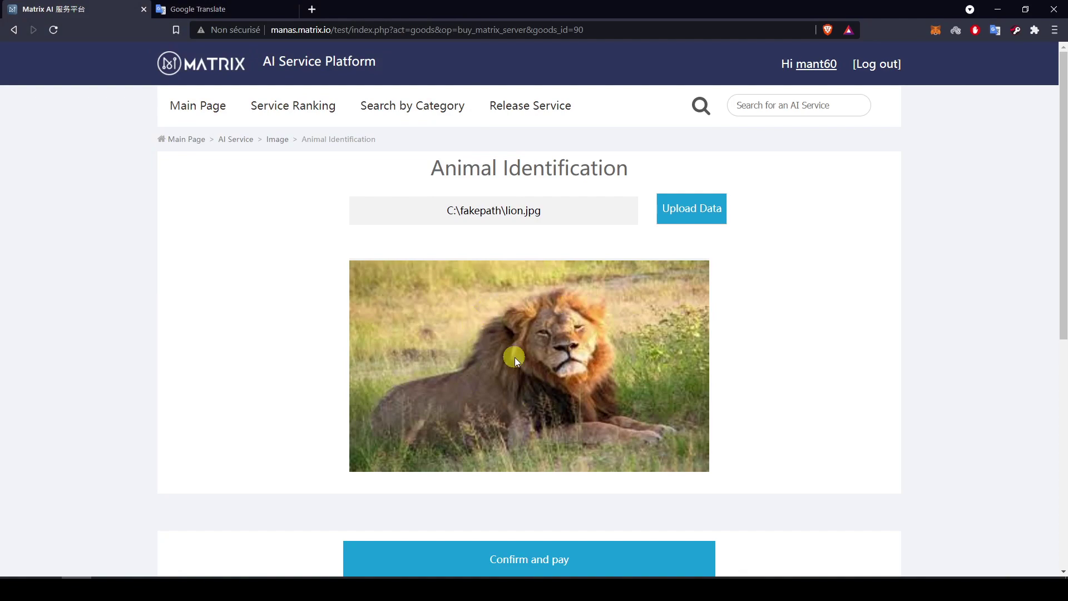
pyautogui.scroll(-2, 793, 356)
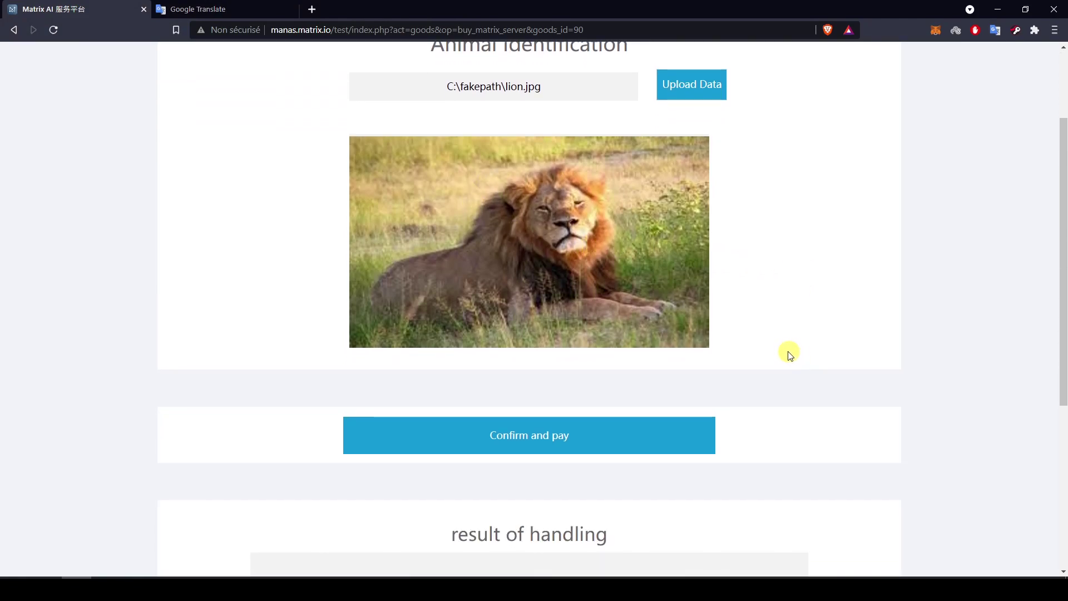
pyautogui.click(573, 437)
pyautogui.scroll(-6, 822, 309)
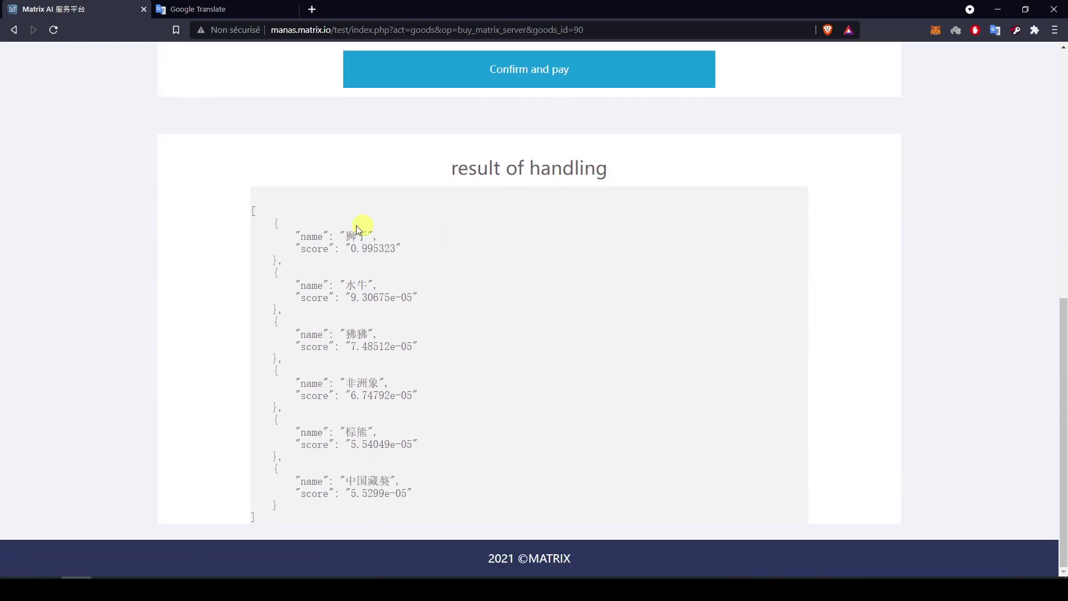
# - Copy the JSON list of Chinese animal results
pyautogui.moveTo(308, 508); pyautogui.dragTo(273, 223)
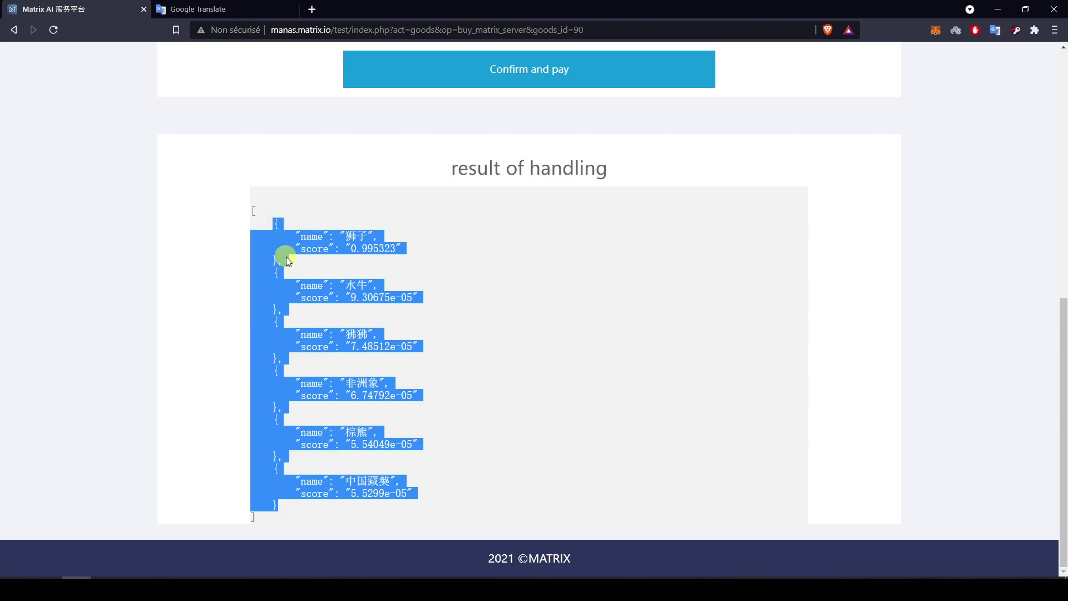
pyautogui.click(526, 293)
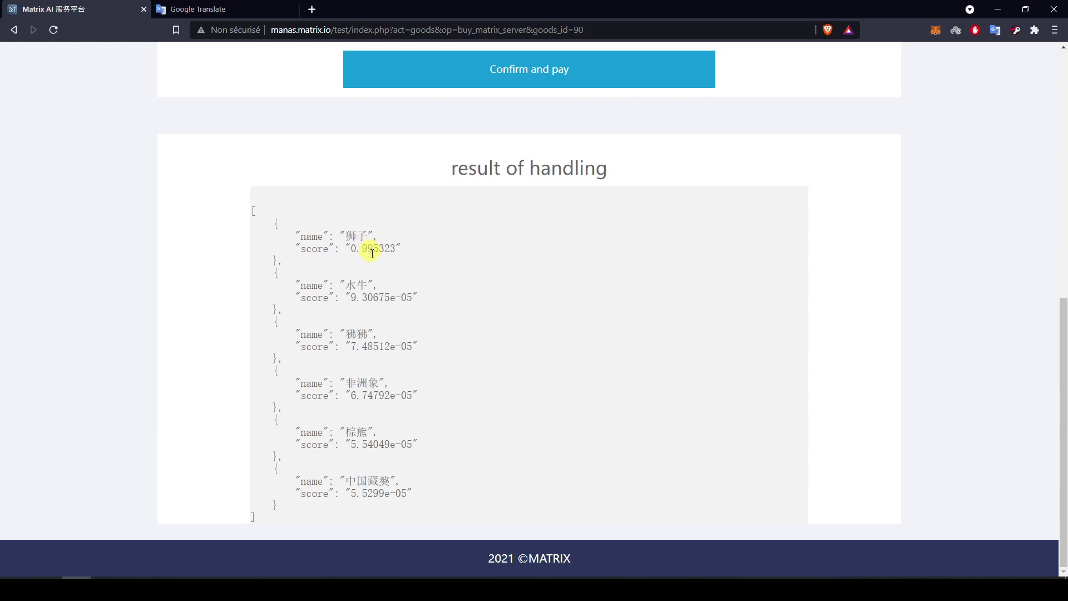
pyautogui.click(217, 10)
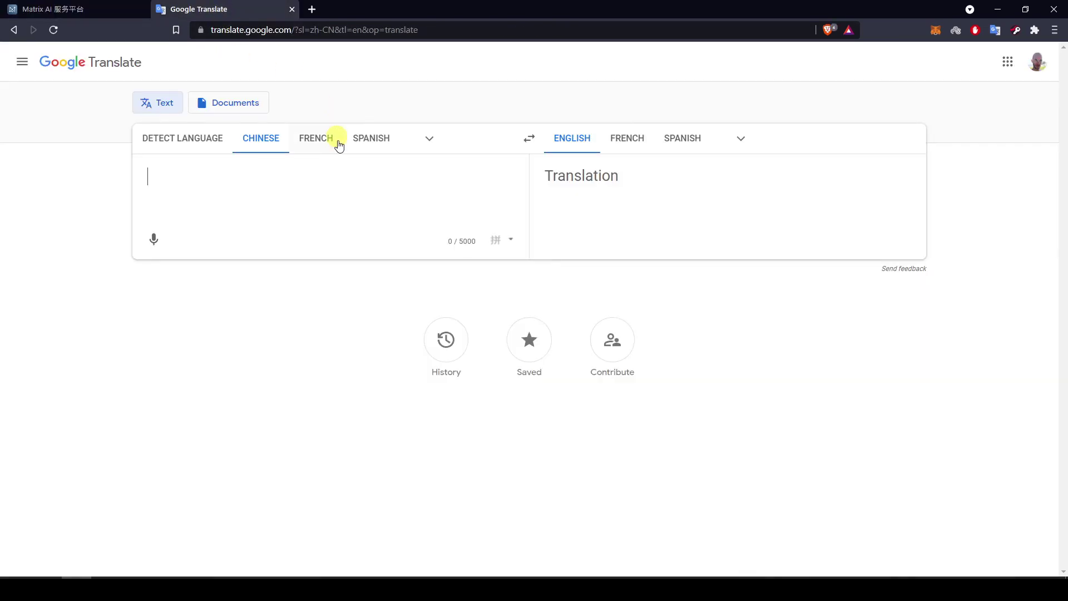
# - Translate the pasted results: Lion, Buffalo, Baboon, African Elephant, Brown Bear, Chinese Tibetan Mastiff
pyautogui.hotkey('ctrl', 'v')
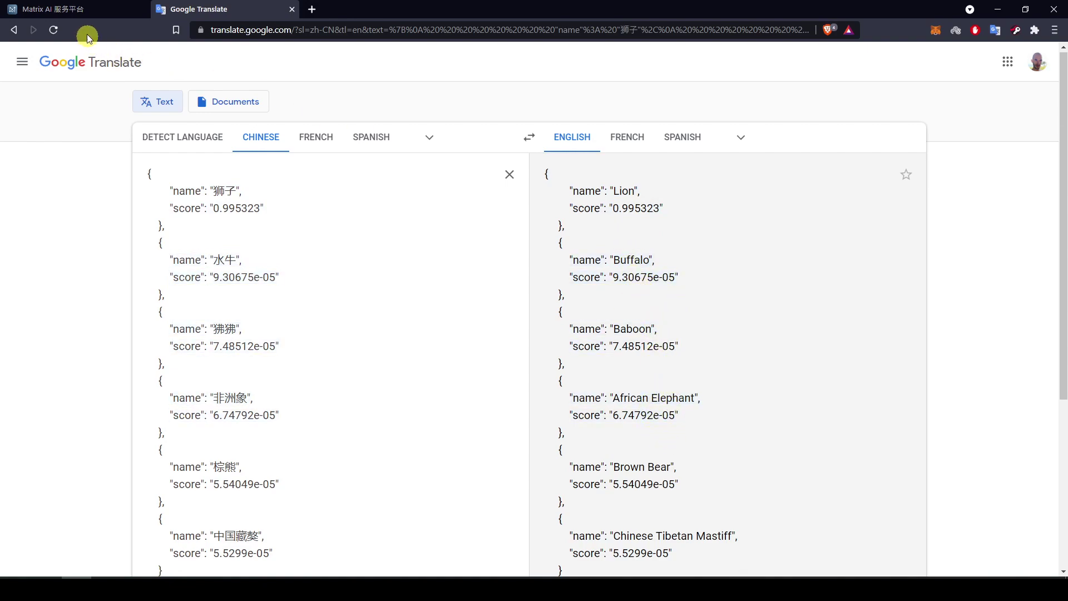
pyautogui.click(83, 9)
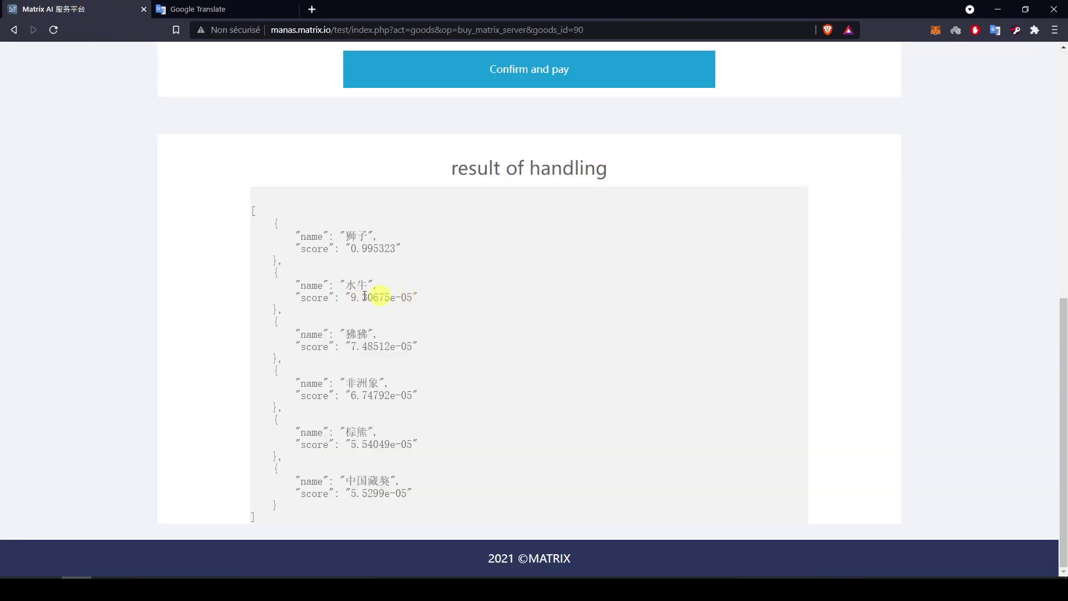
# - Run Animal Identification on turtle.jpg, which ranks 海龟 first at 0.983537
pyautogui.scroll(9, 458, 310)
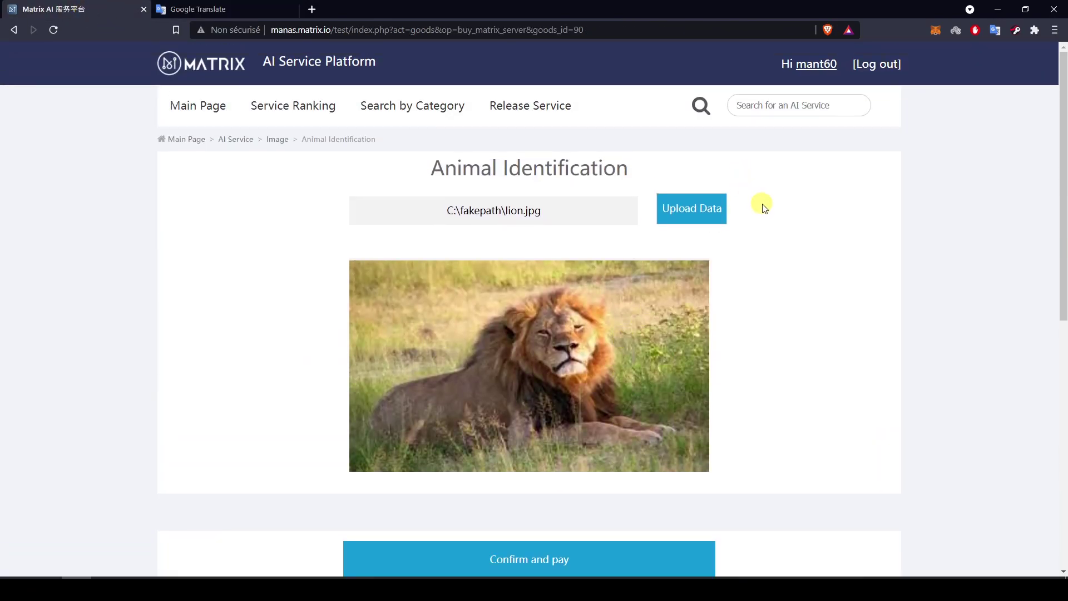
pyautogui.hotkey('alt', 'Left')
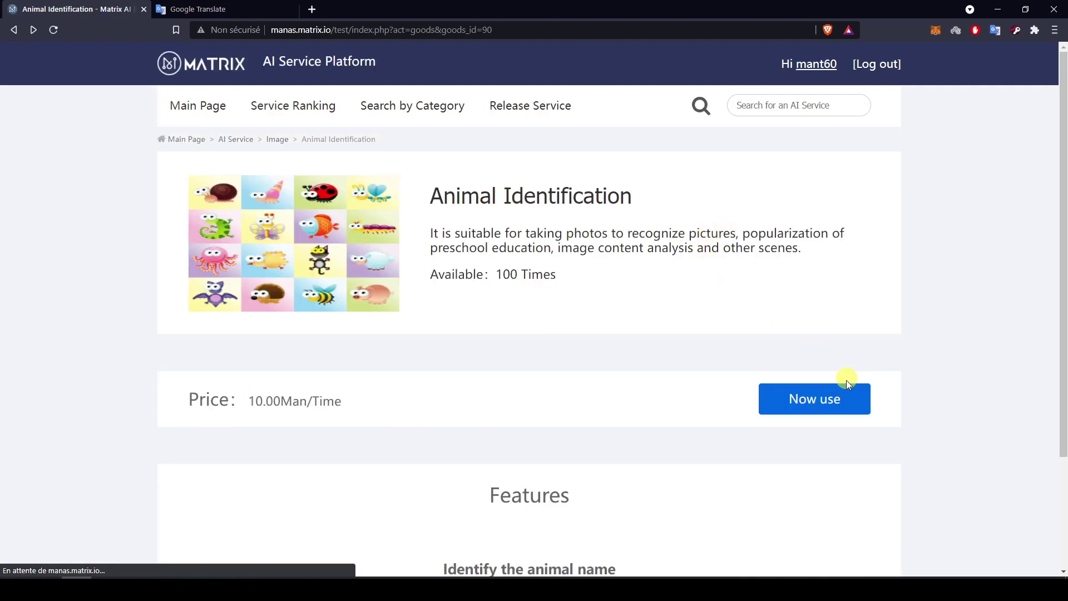
pyautogui.click(810, 392)
pyautogui.click(687, 209)
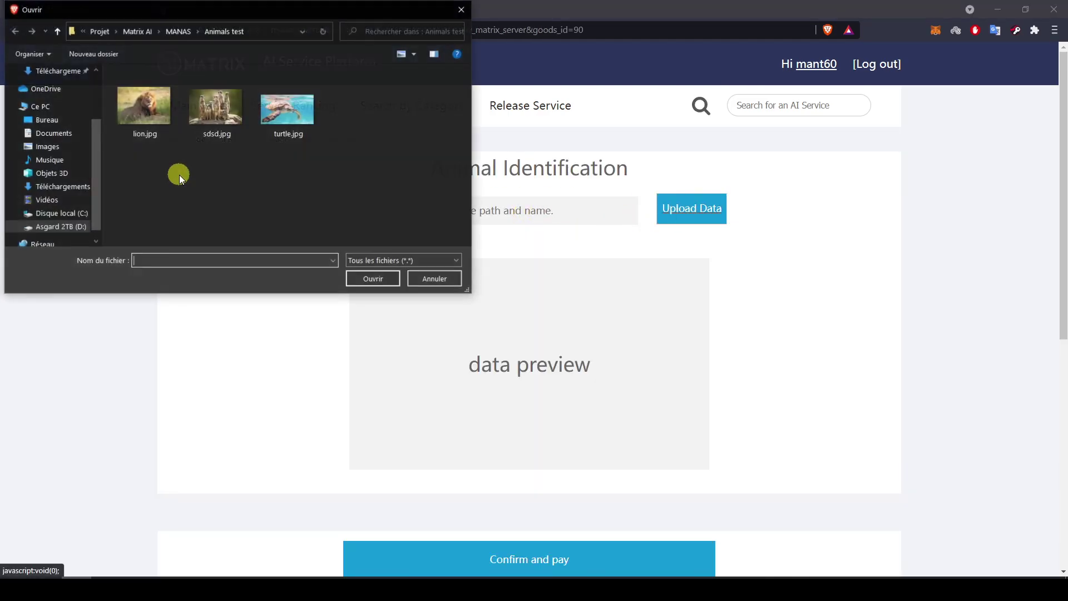
pyautogui.doubleClick(305, 125)
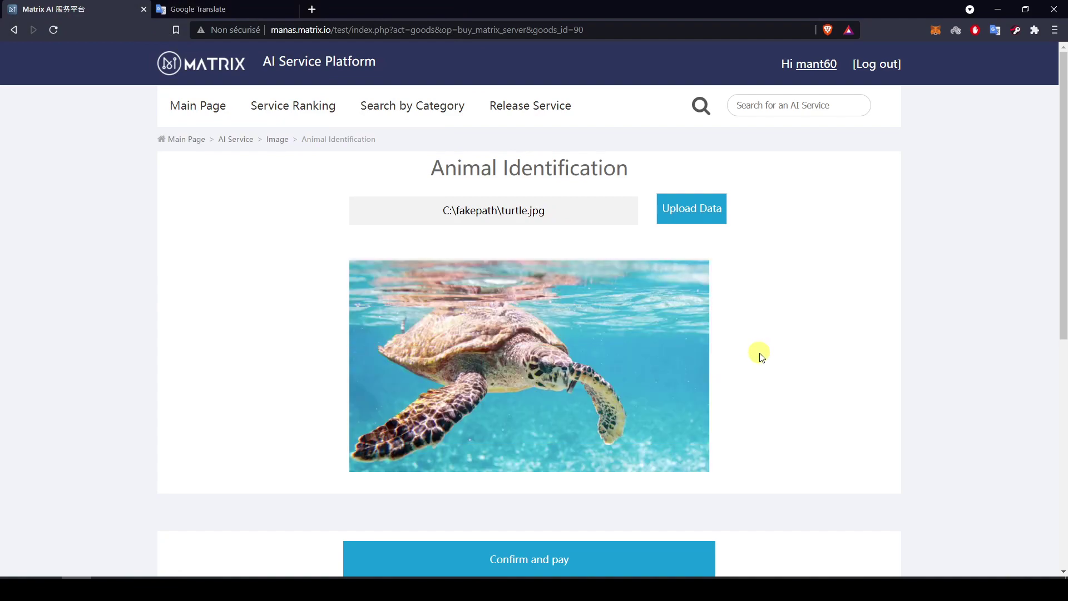
pyautogui.scroll(-2, 759, 353)
pyautogui.click(536, 442)
pyautogui.scroll(-6, 747, 353)
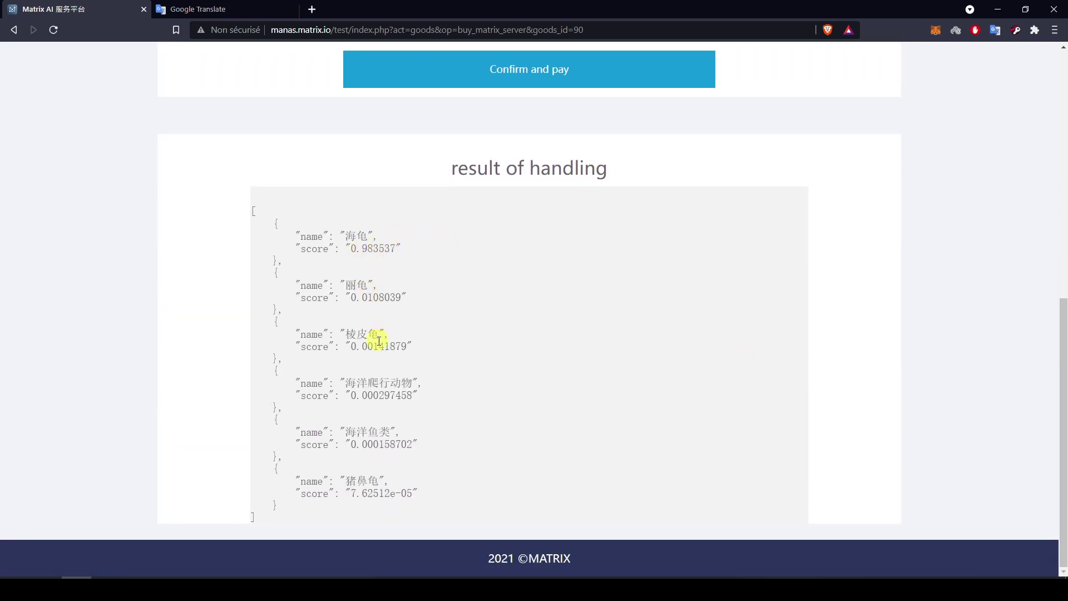
# - Copy the turtle JSON result and select all the old lion text in Google Translate's source box
pyautogui.moveTo(266, 222); pyautogui.dragTo(417, 494)
pyautogui.hotkey('ctrl', 'c')
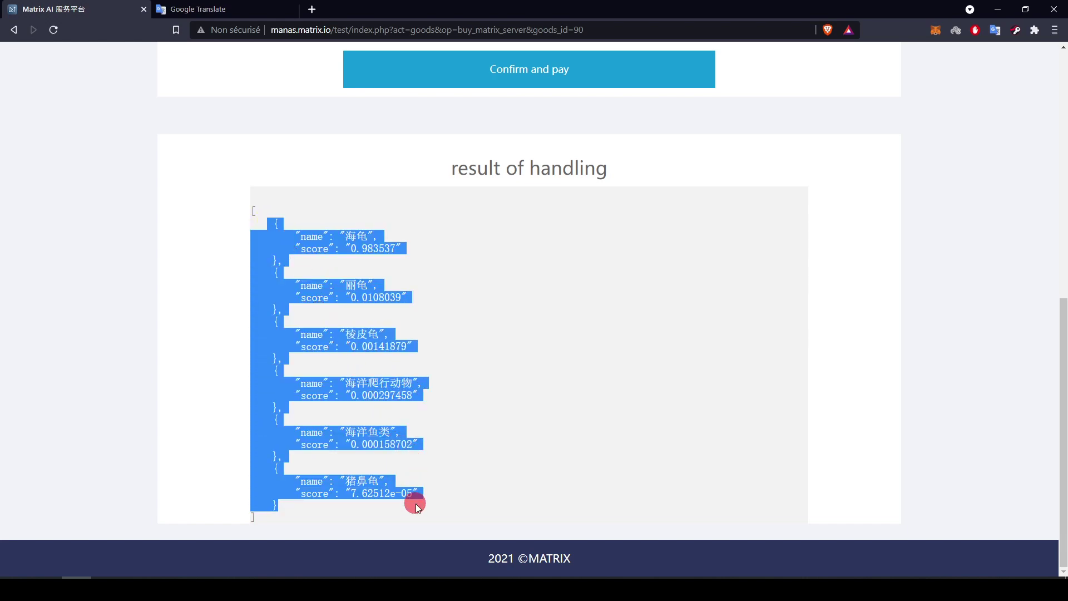
pyautogui.click(198, 9)
pyautogui.click(357, 271)
pyautogui.hotkey('ctrl', 'a')
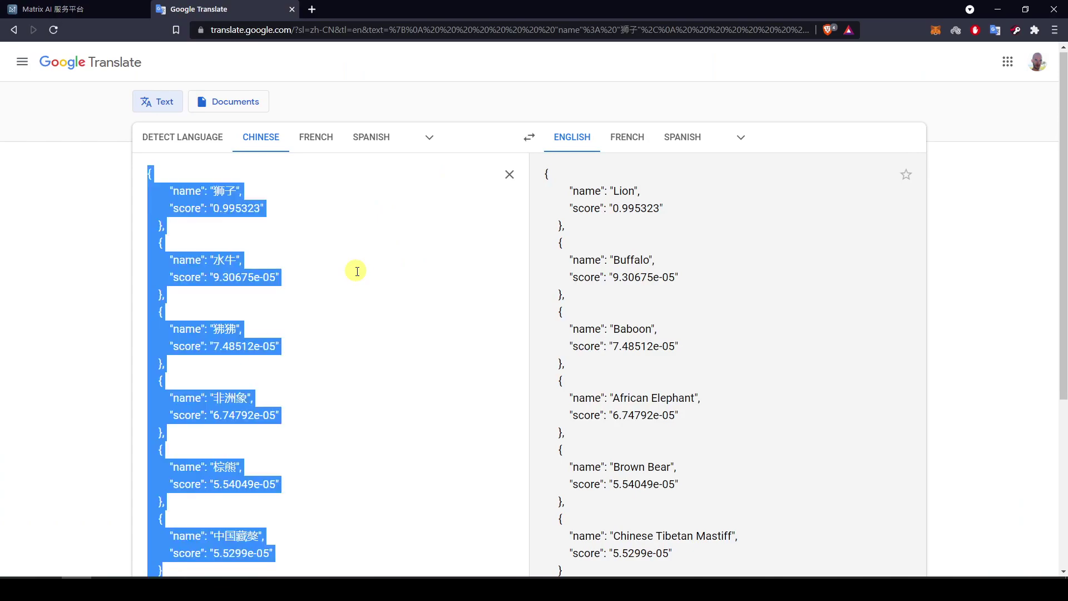
# - Paste the turtle results into Google Translate to get Sea Turtle, Leatherback Turtle and Marine Reptile, then return to Matrix
pyautogui.hotkey('ctrl', 'v')
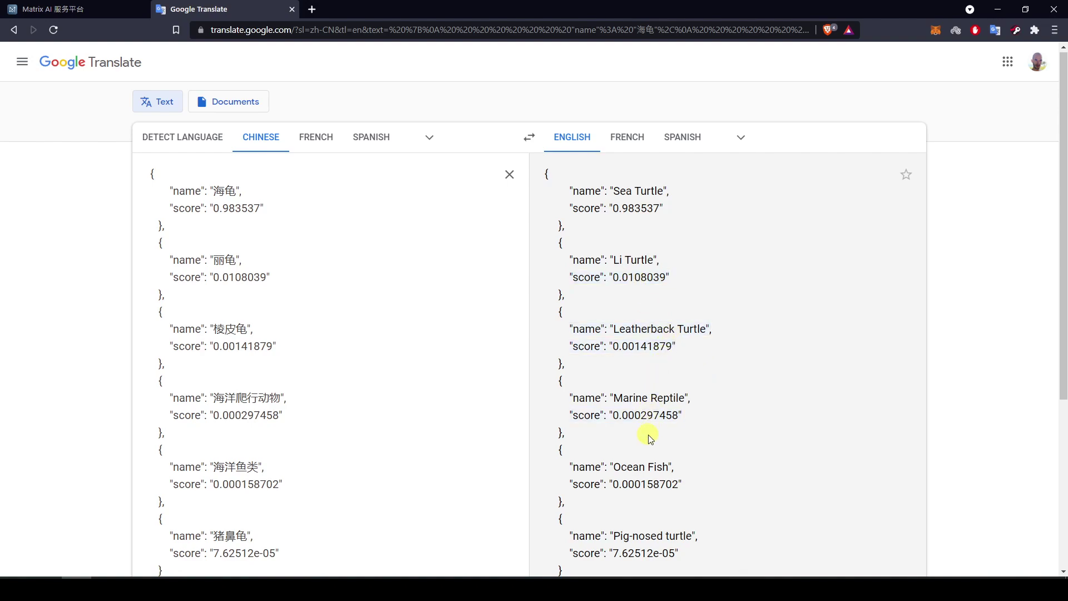
pyautogui.click(53, 8)
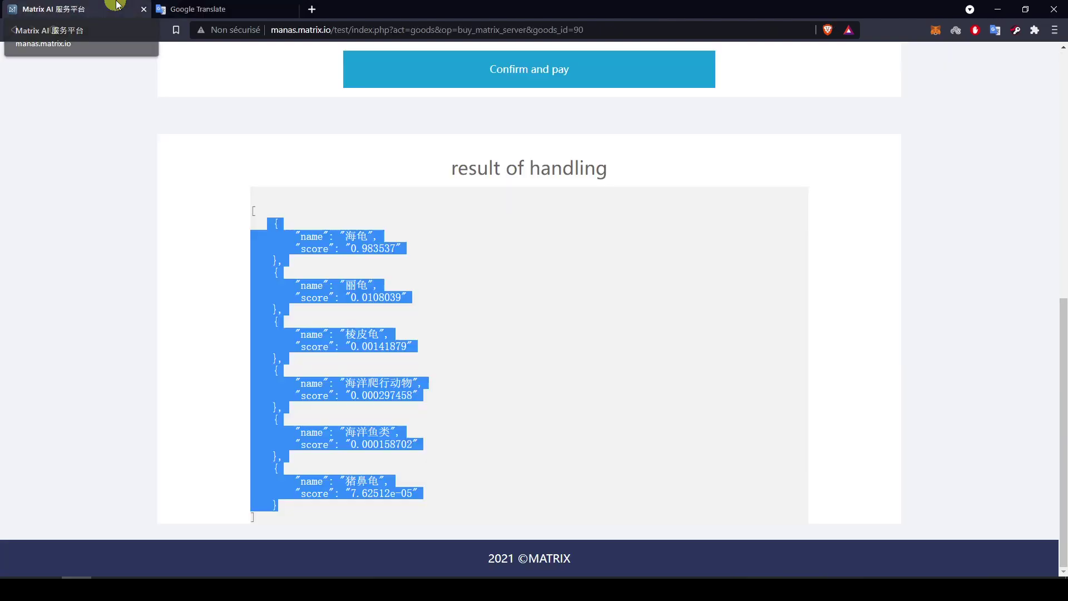
# - Run Animal Identification on mongoose.jpg, which ranks 猫鼬 first at 0.65644
pyautogui.scroll(10, 573, 244)
pyautogui.hotkey('alt', 'Left')
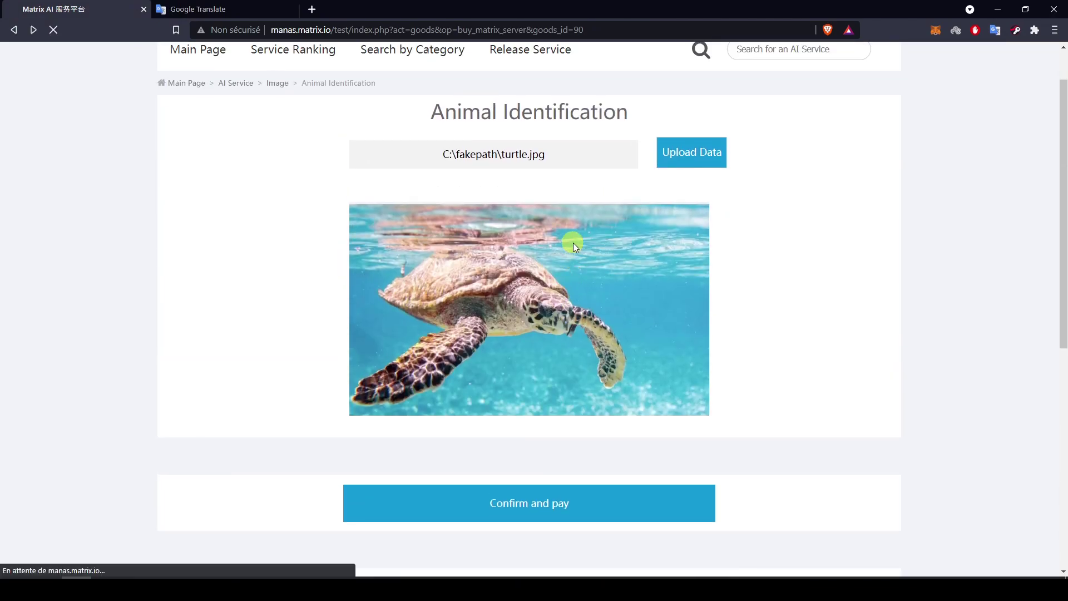
pyautogui.click(833, 400)
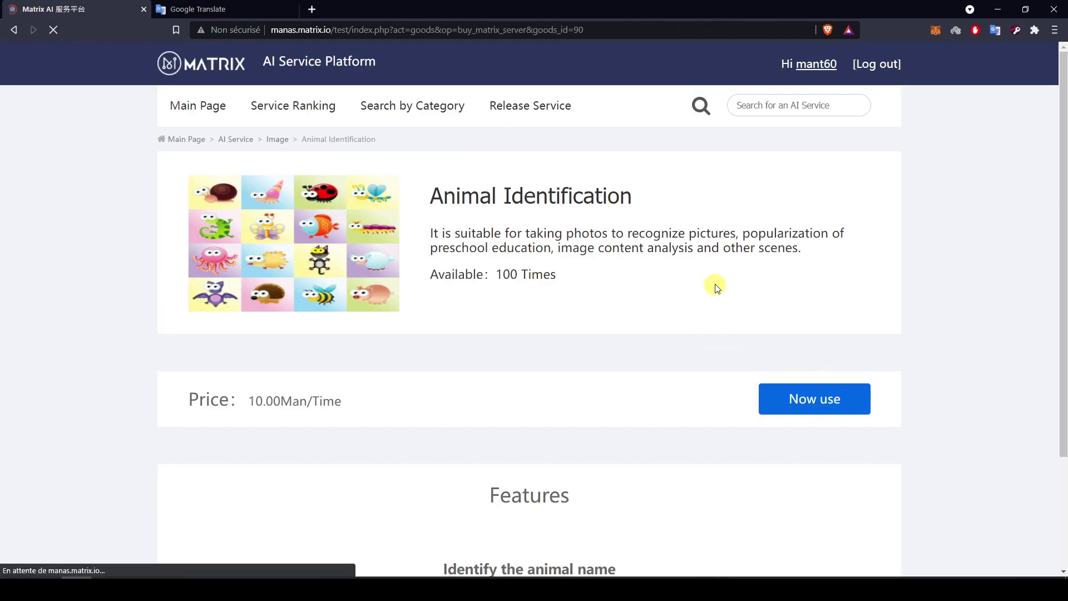
pyautogui.click(692, 214)
pyautogui.doubleClick(219, 127)
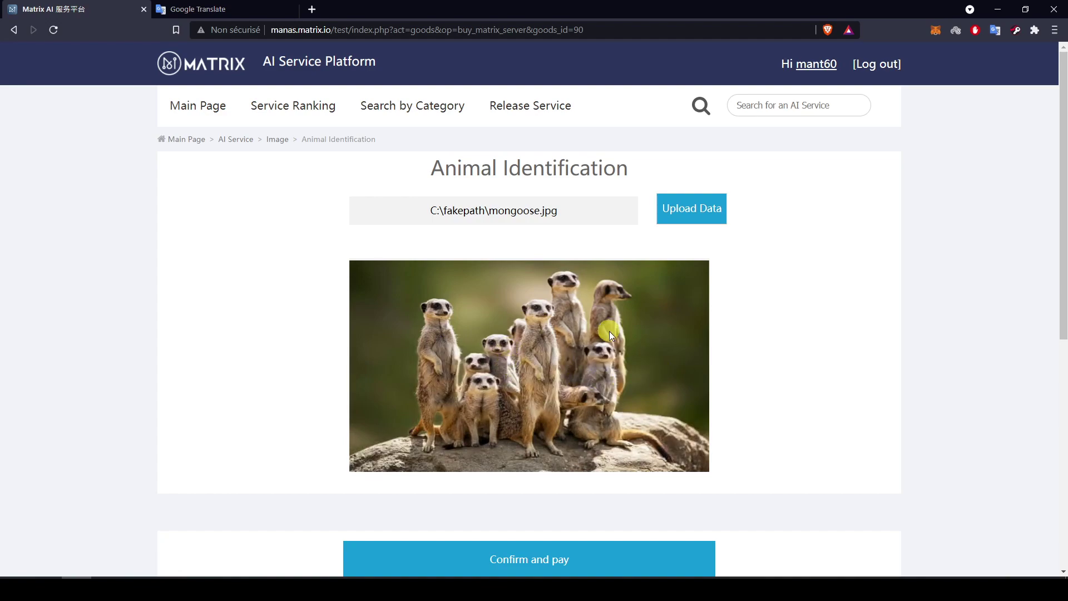
pyautogui.scroll(-2, 639, 361)
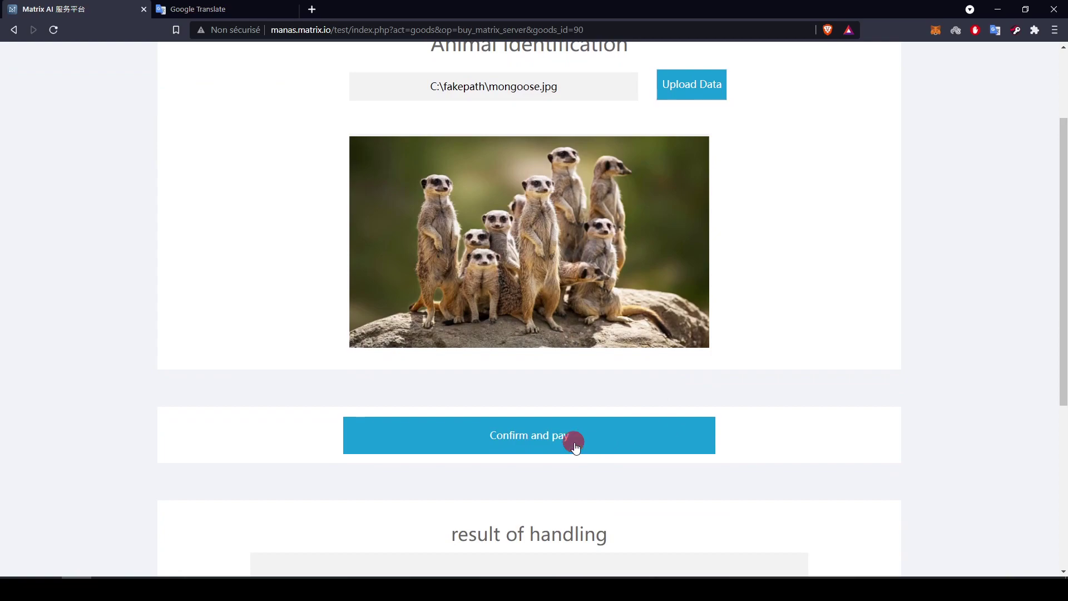
pyautogui.scroll(-2, 801, 359)
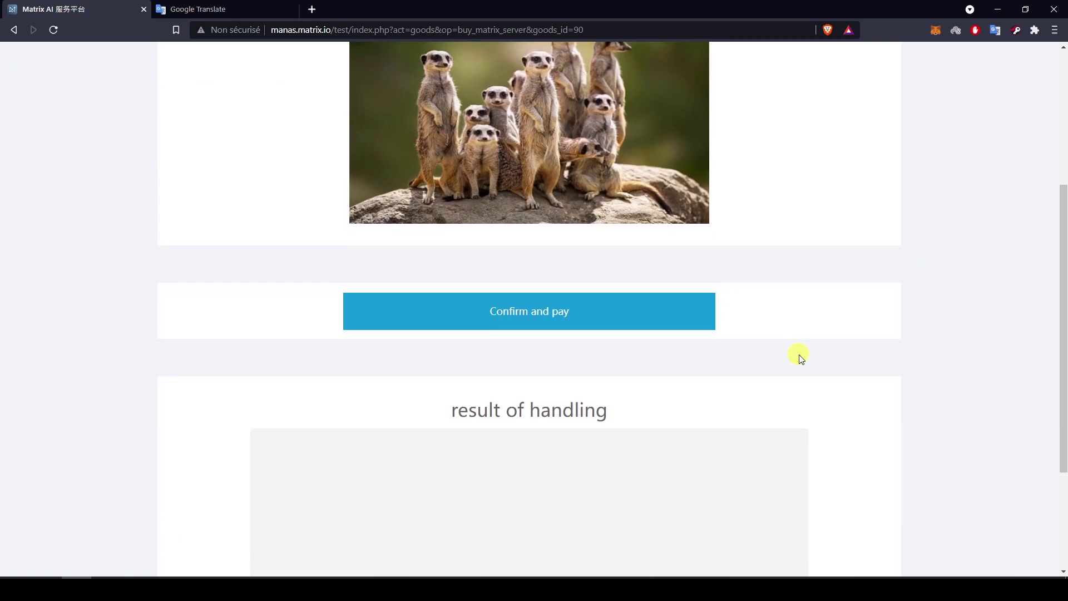
pyautogui.scroll(-2, 801, 359)
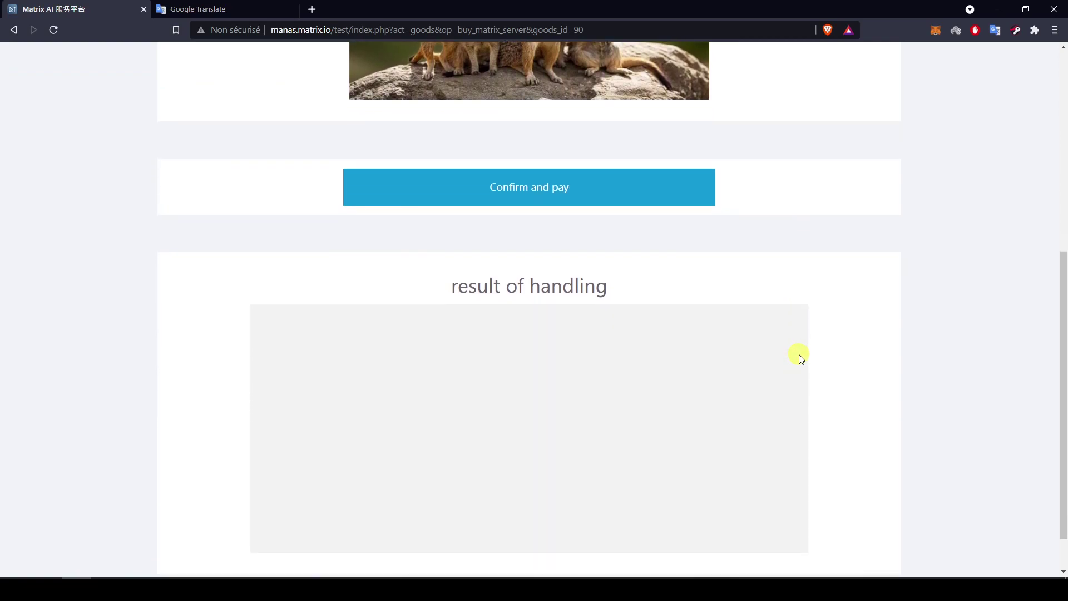
pyautogui.scroll(-2, 801, 359)
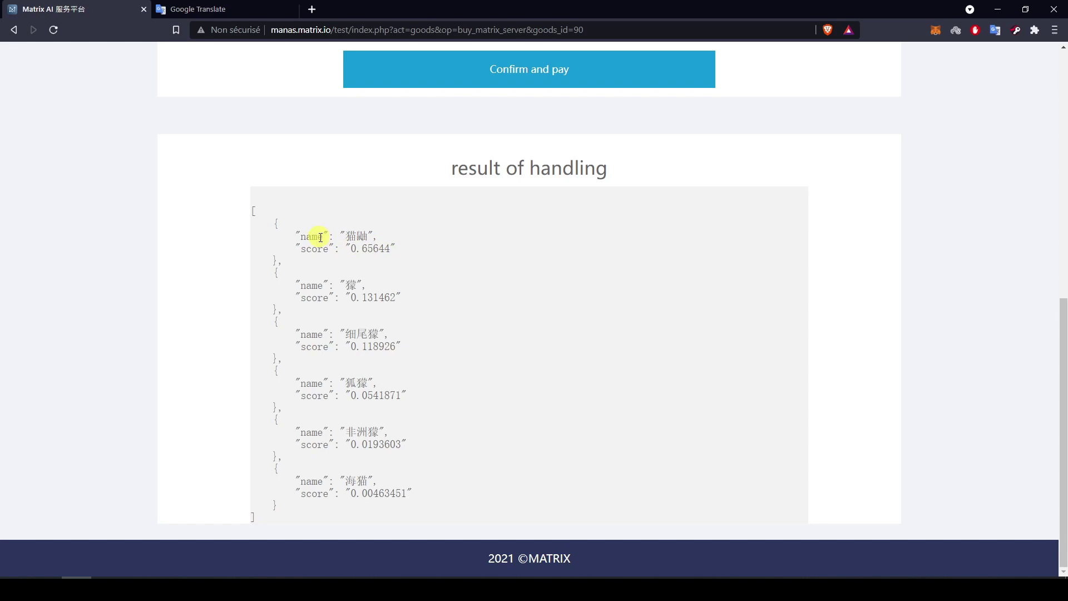
# - Copy the mongoose JSON result and paste it over the old turtle text in Google Translate
pyautogui.moveTo(275, 222); pyautogui.dragTo(373, 502)
pyautogui.hotkey('ctrl', 'c')
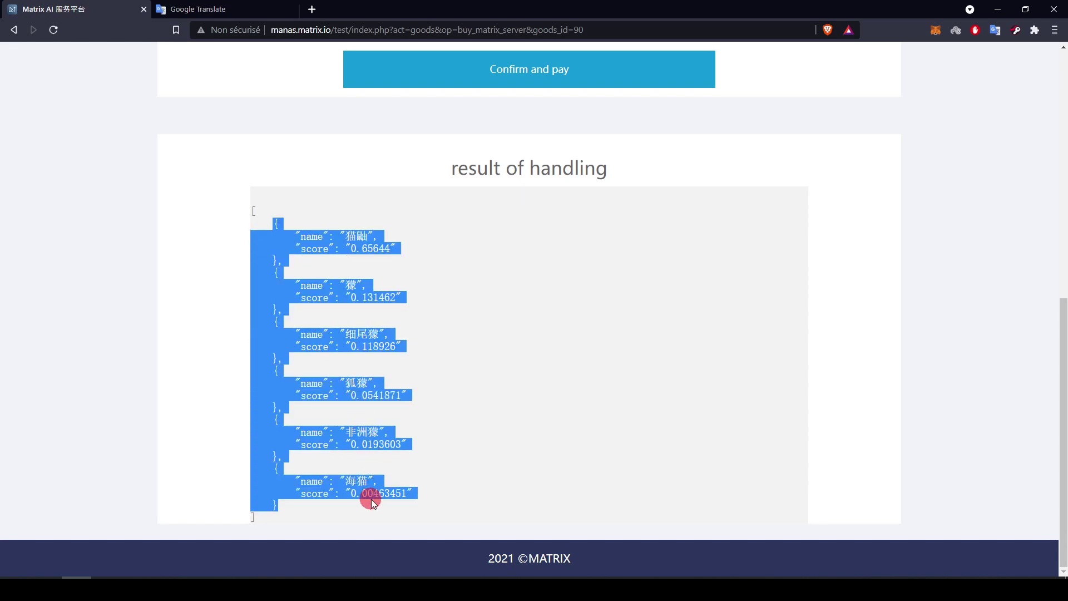
pyautogui.click(217, 9)
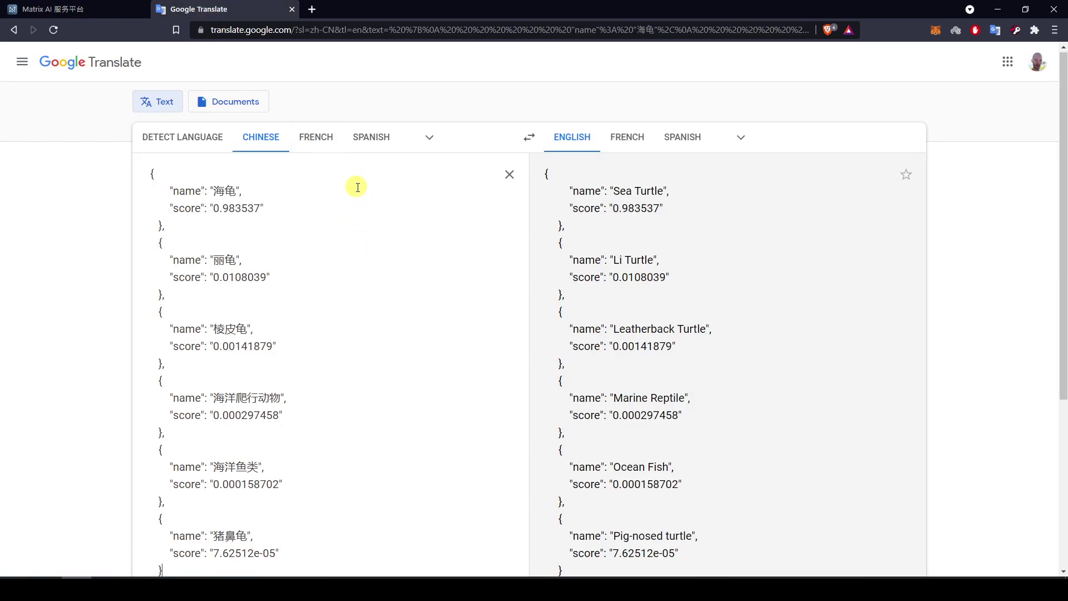
pyautogui.hotkey('ctrl', 'a')
pyautogui.hotkey('ctrl', 'v')
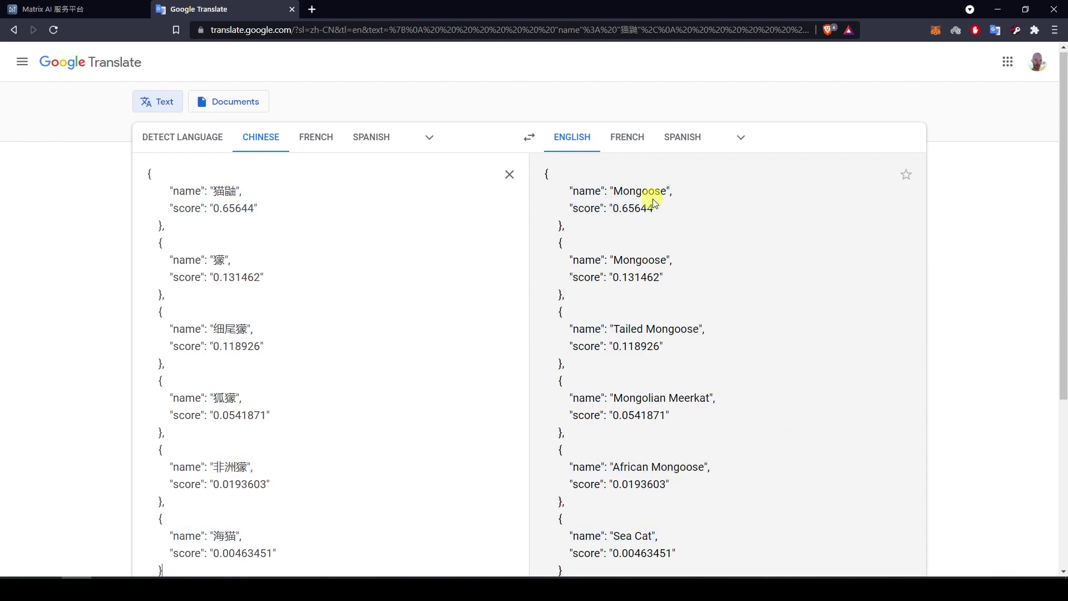
# - Return from Google Translate to the Matrix AI main page with Most Popular Services and New Releases
pyautogui.click(82, 15)
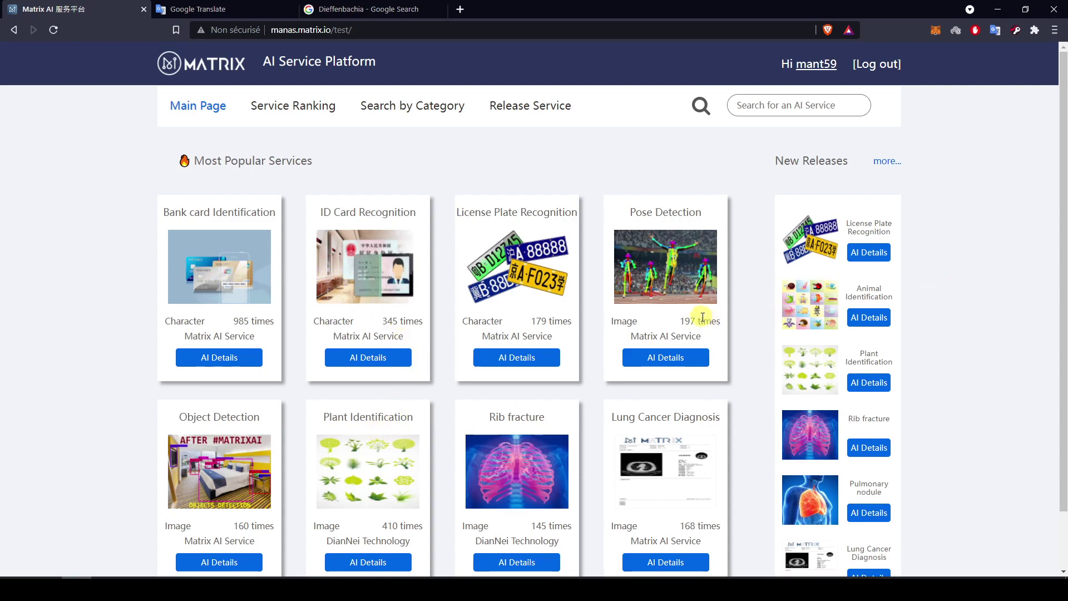
pyautogui.scroll(-2, 703, 317)
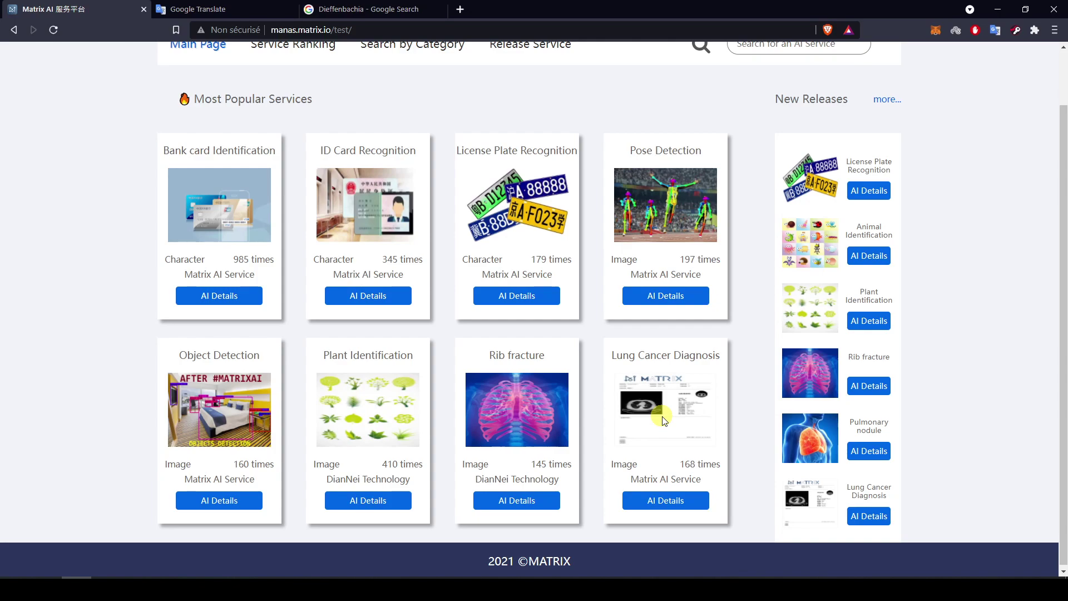
pyautogui.scroll(2, 949, 312)
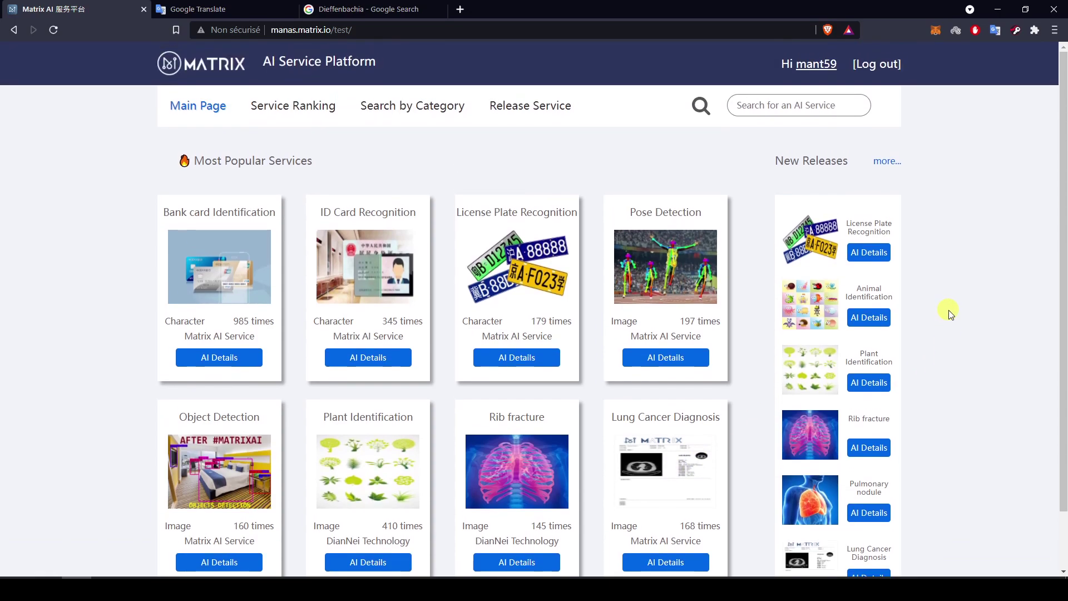